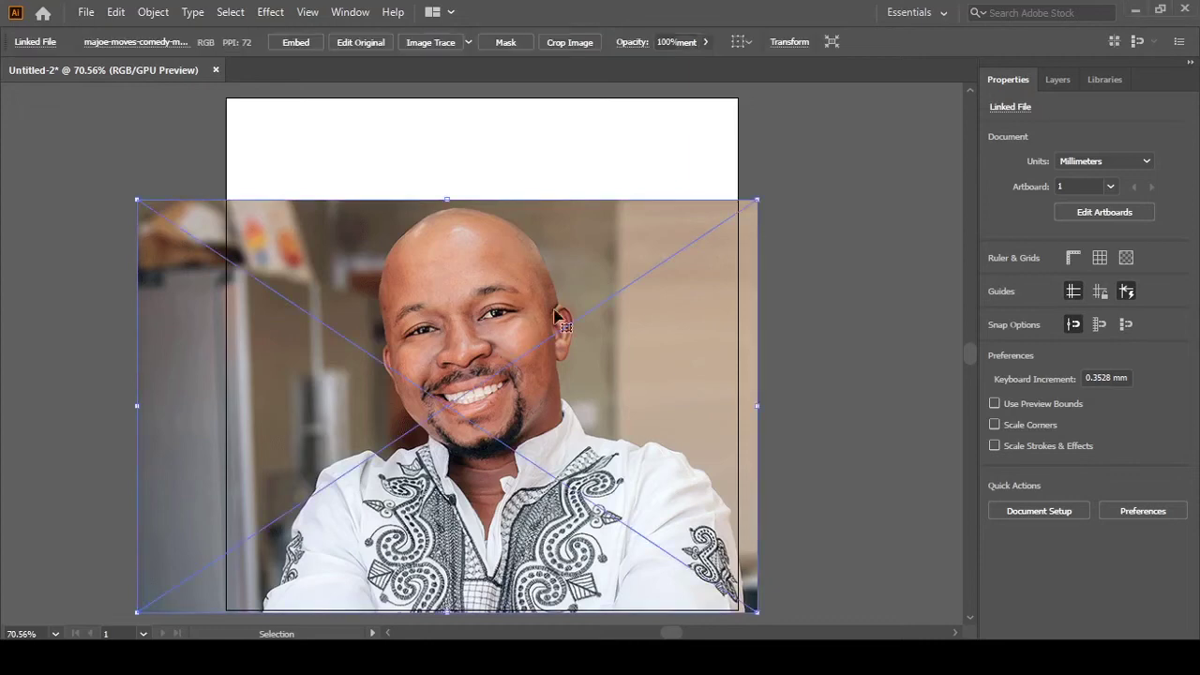
Fade the reference photo to 79% opacity, lock Layer 1 and add a new layer
left_click_drag(697, 71, 690, 66)
left_click(817, 163)
key("F7")
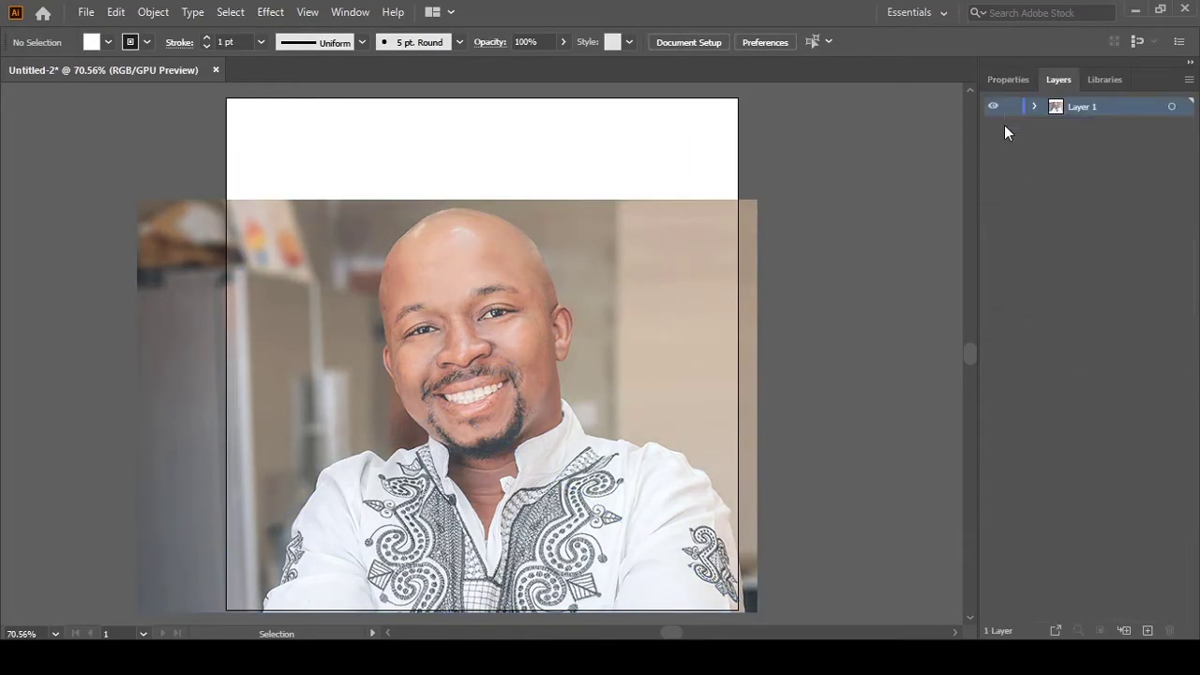
left_click(1148, 630)
key("ctrl+1")
Draw a thin, flat ellipse about 198 mm wide above the artboard, black fill, no stroke
key("l")
left_click_drag(75, 204, 806, 203)
key("shift+x")
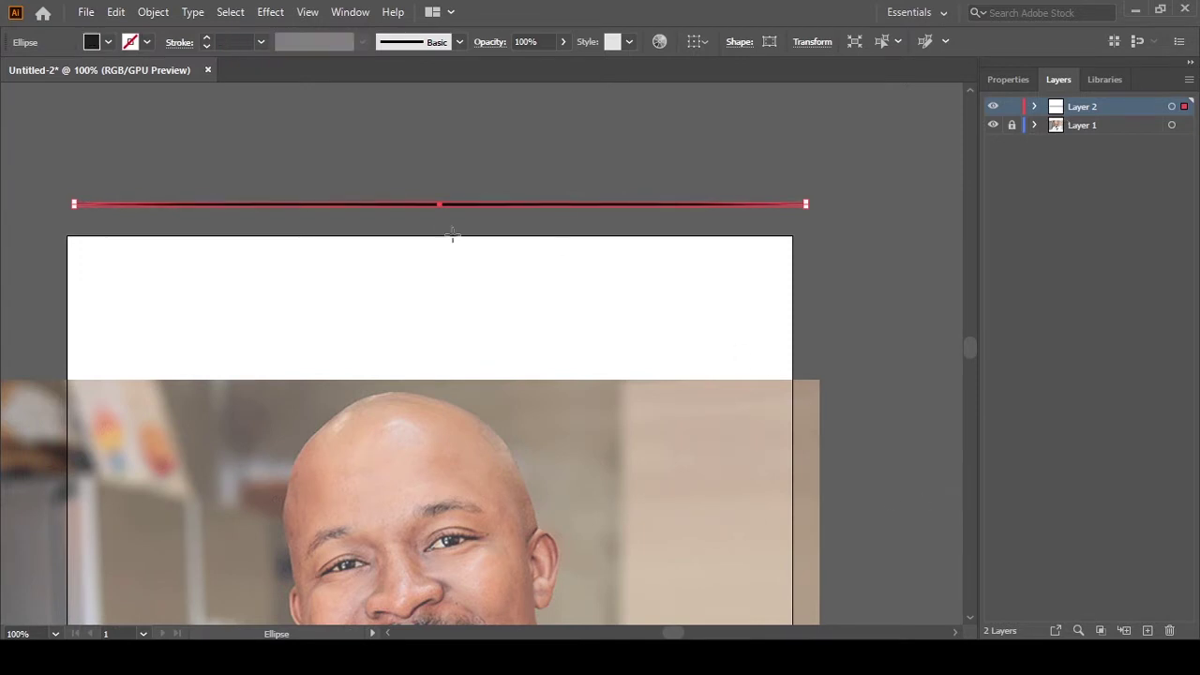
scroll(450, 235, "up", 9)
scroll(535, 207, "up", 4)
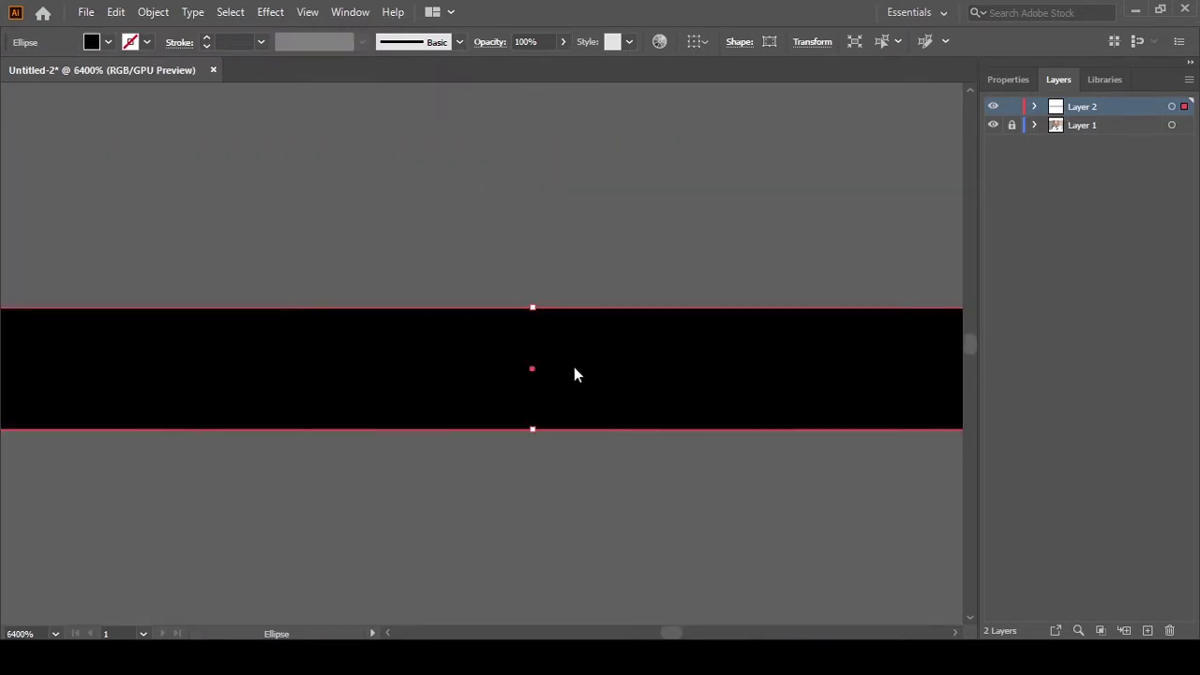
key("b")
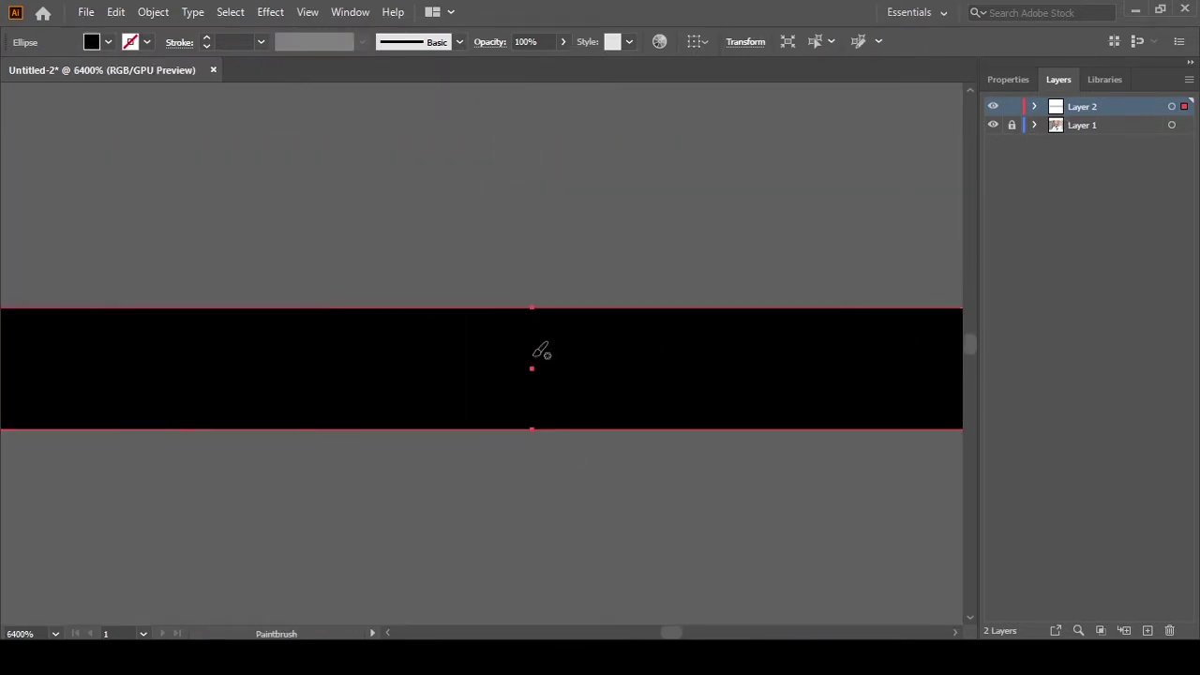
key("ctrl+shift+a")
key("ctrl+1")
scroll(637, 308, "up", 2)
Brush the top of the head and the left side down the jaw in black
scroll(614, 326, "up", 3)
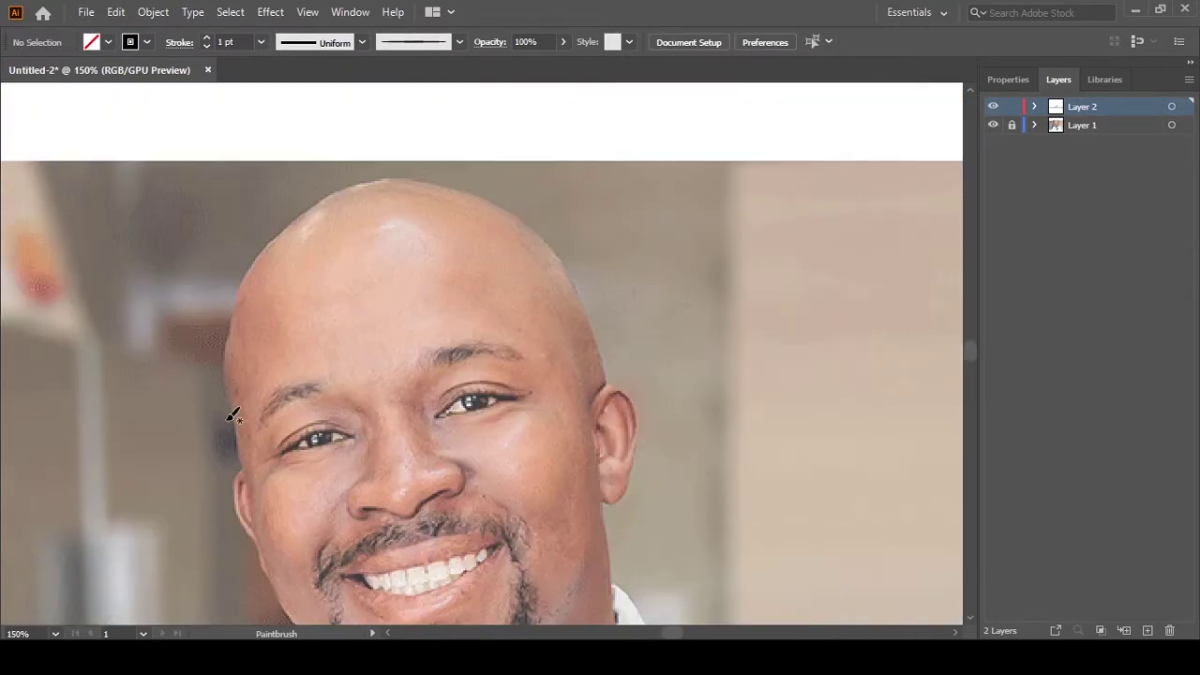
left_click_drag(234, 416, 267, 249)
mouse_move(446, 180)
left_mouse_down()
mouse_move(472, 190)
mouse_move(600, 332)
left_mouse_up()
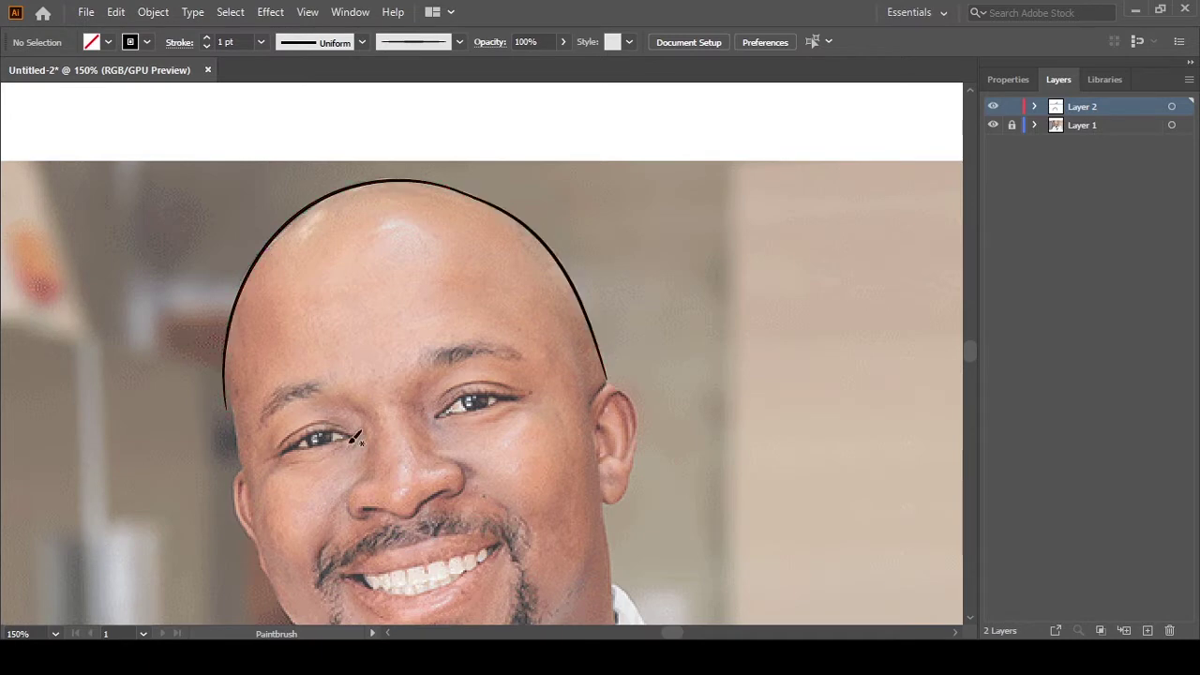
scroll(358, 438, "left", 3)
scroll(281, 230, "up", 2)
left_click_drag(319, 455, 326, 502)
scroll(330, 497, "down", 3)
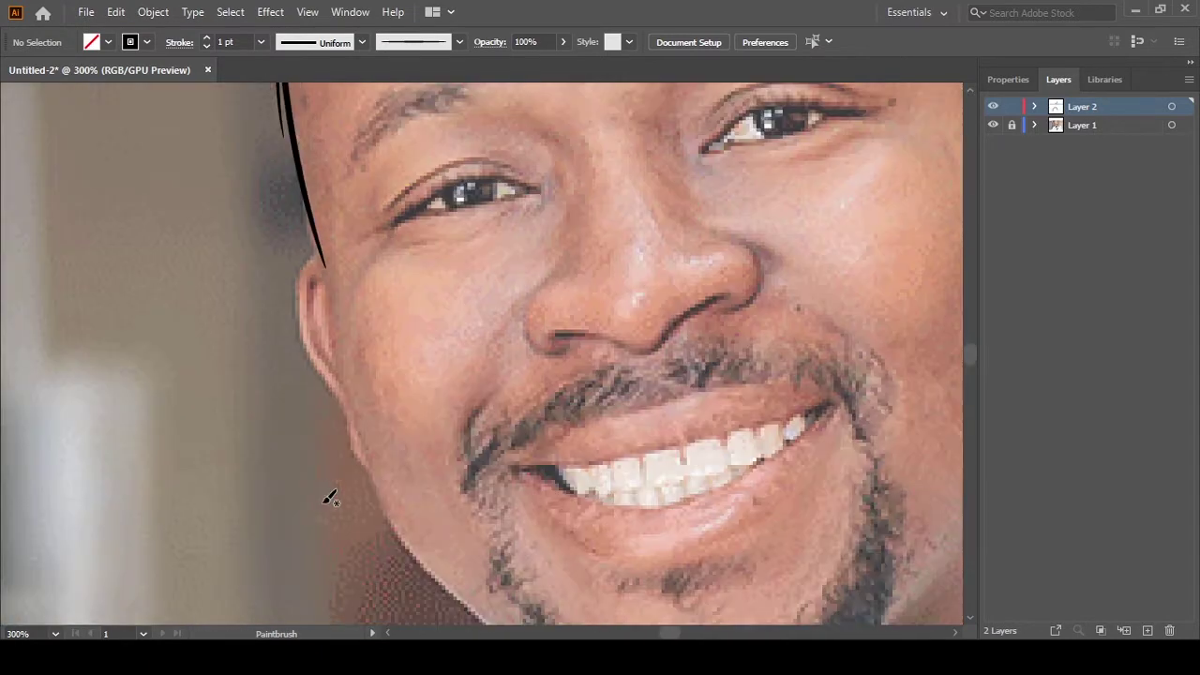
left_click_drag(324, 264, 378, 452)
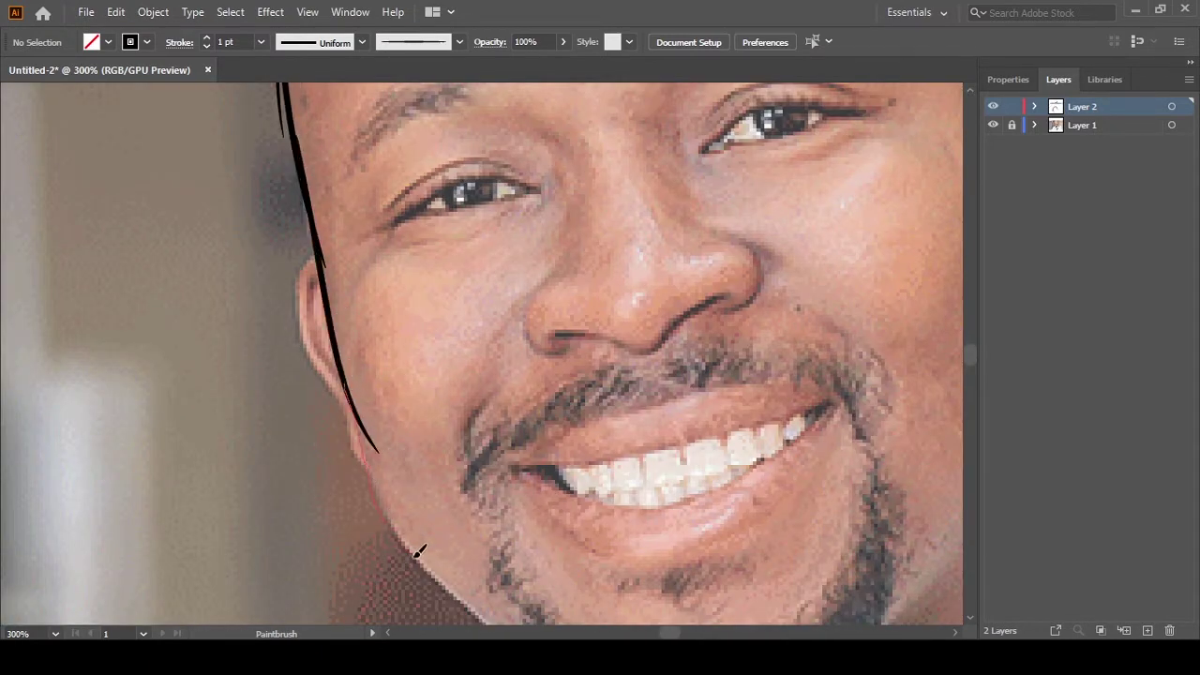
Extend the jaw line down to the chin and outline the left ear
scroll(418, 551, "down", 2)
scroll(469, 591, "right", 3)
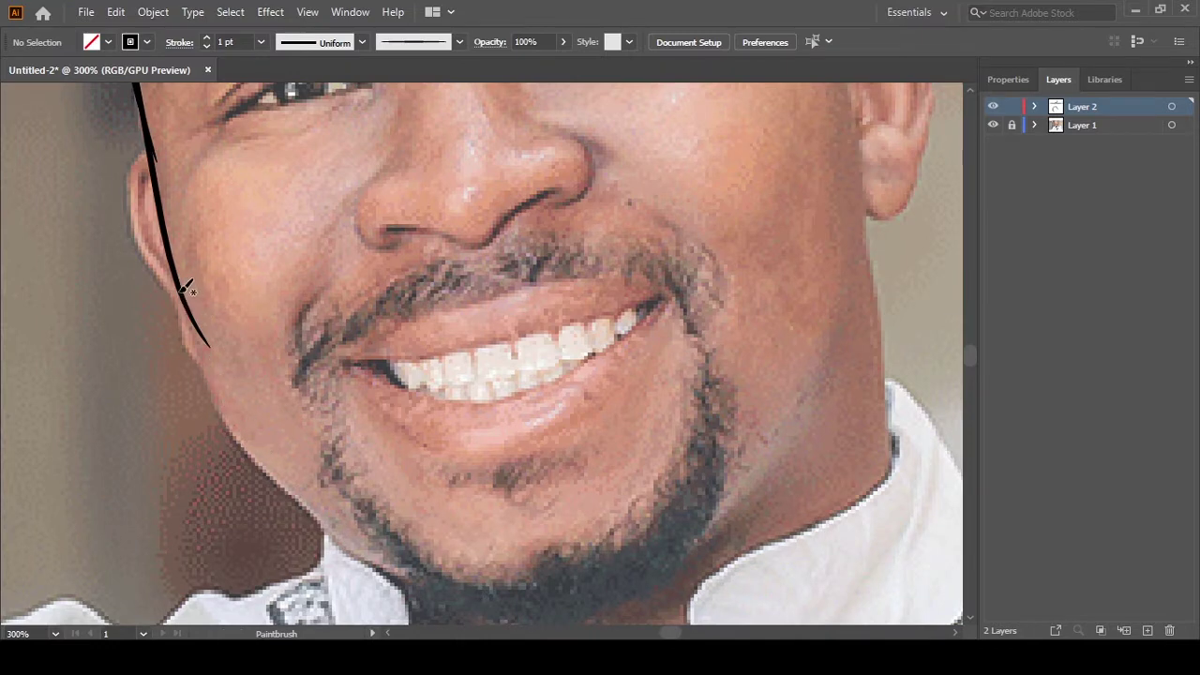
left_click_drag(453, 582, 450, 583)
scroll(347, 595, "down", 2, "alt")
scroll(366, 429, "up", 3, "alt")
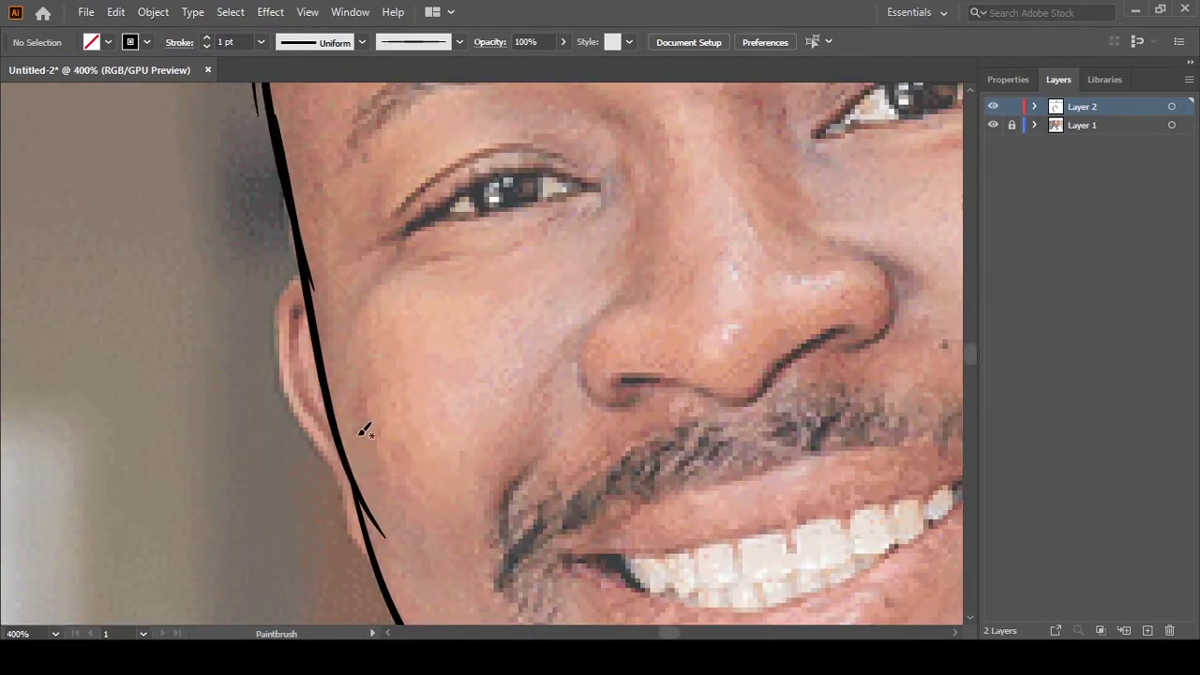
mouse_move(337, 457)
left_mouse_down()
mouse_move(303, 275)
mouse_move(378, 565)
left_mouse_up()
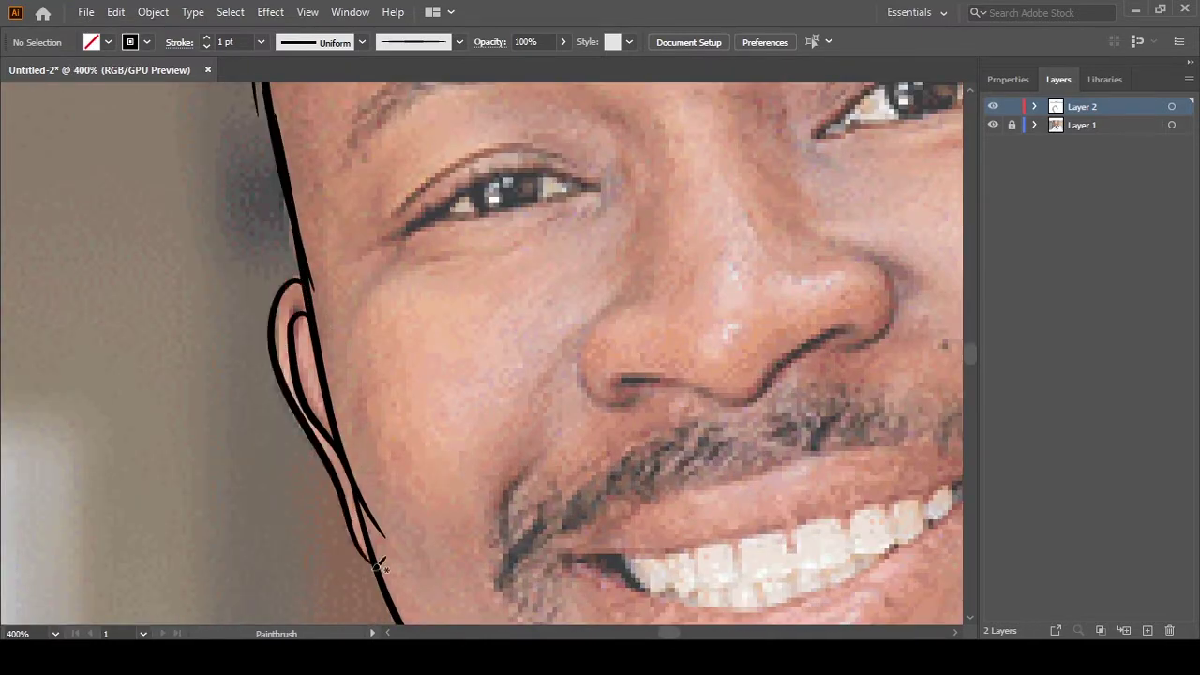
scroll(372, 569, "down", 2, "alt")
scroll(750, 161, "up", 2, "alt")
Isolate the head outline group and tidy the stray stroke at the temple
key("v")
left_click(323, 234)
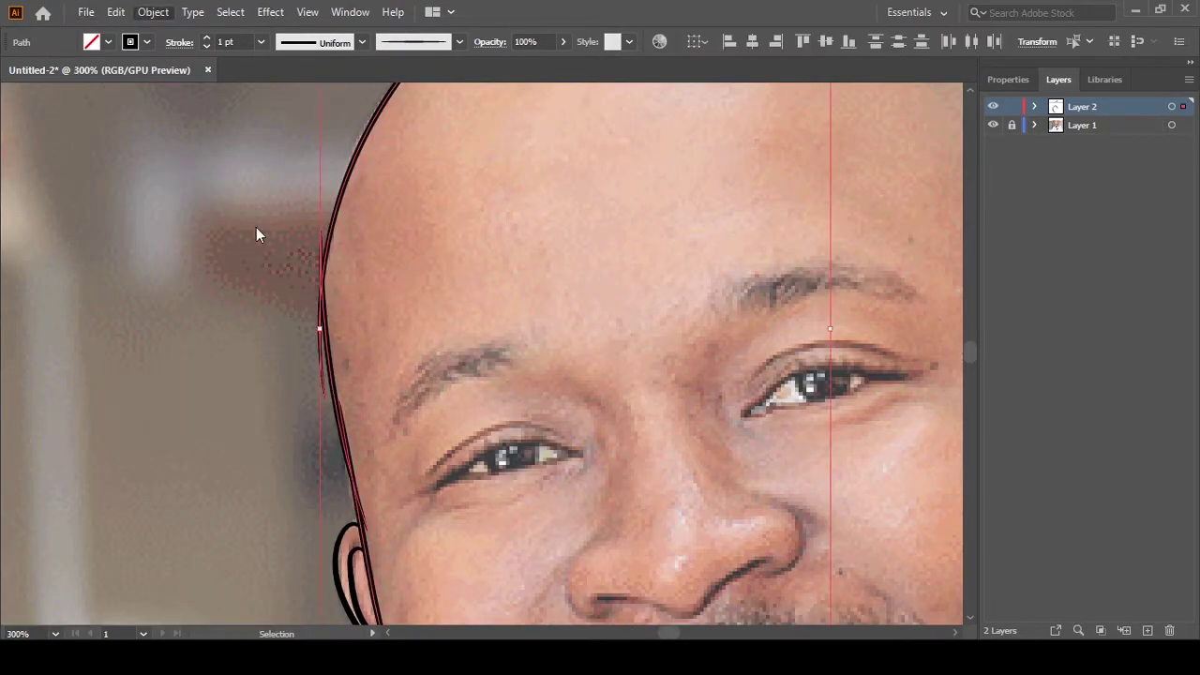
scroll(410, 408, "up", 1, "alt")
double_click(314, 335)
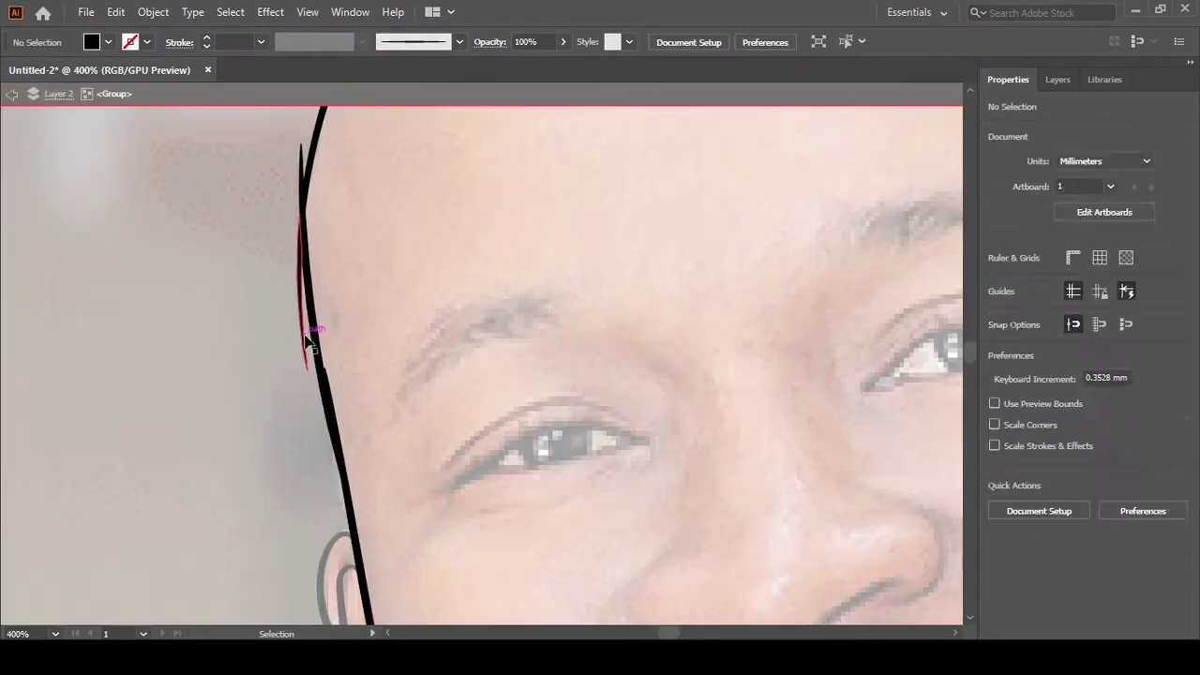
left_click(325, 385)
left_click(370, 460)
key("Escape")
scroll(436, 407, "down", 3, "alt")
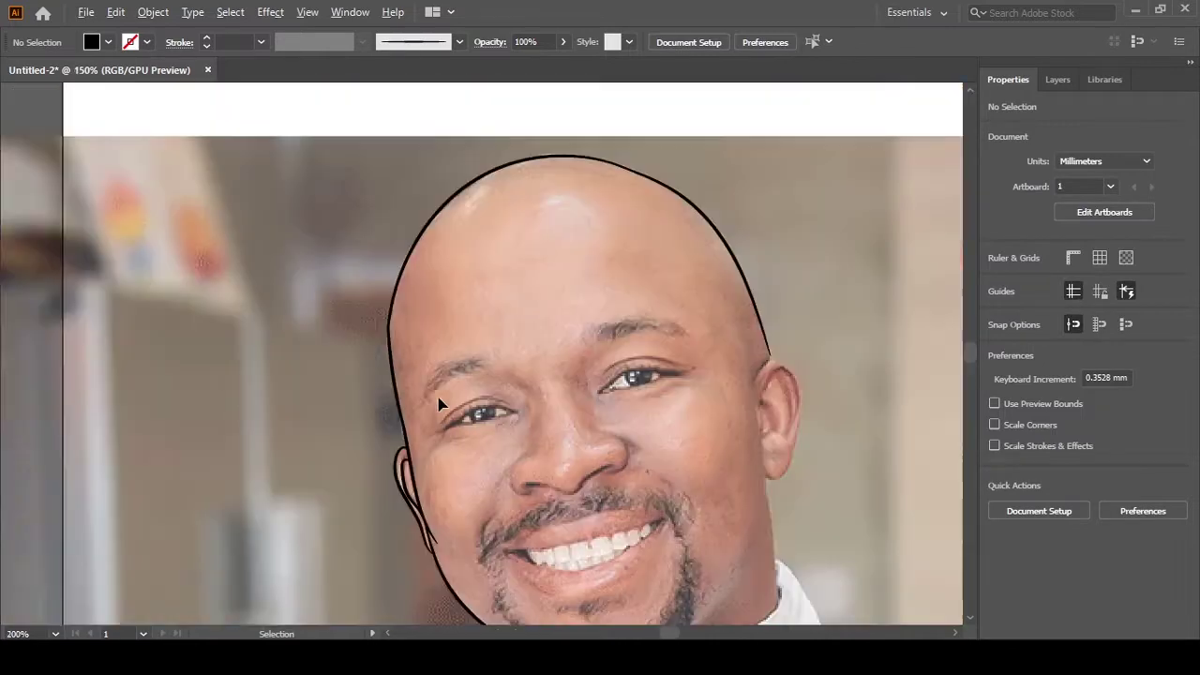
scroll(453, 478, "up", 1, "alt")
Brush the right side of the head outline down the right jaw
key("b")
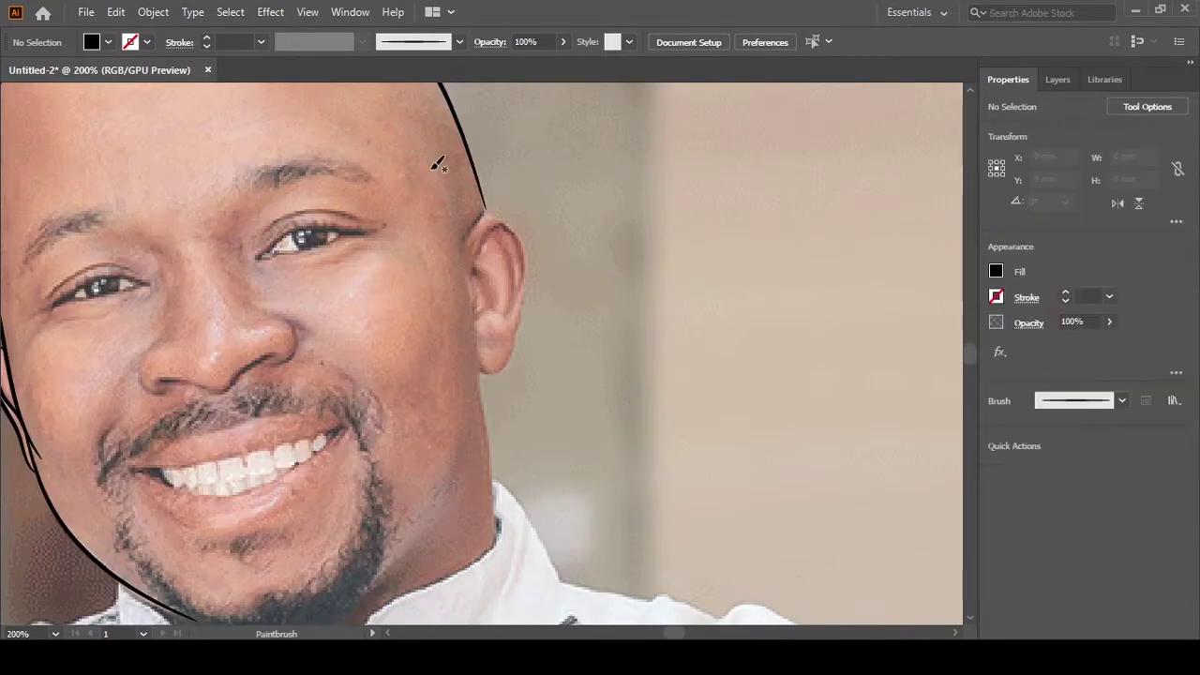
left_click_drag(464, 260, 461, 279)
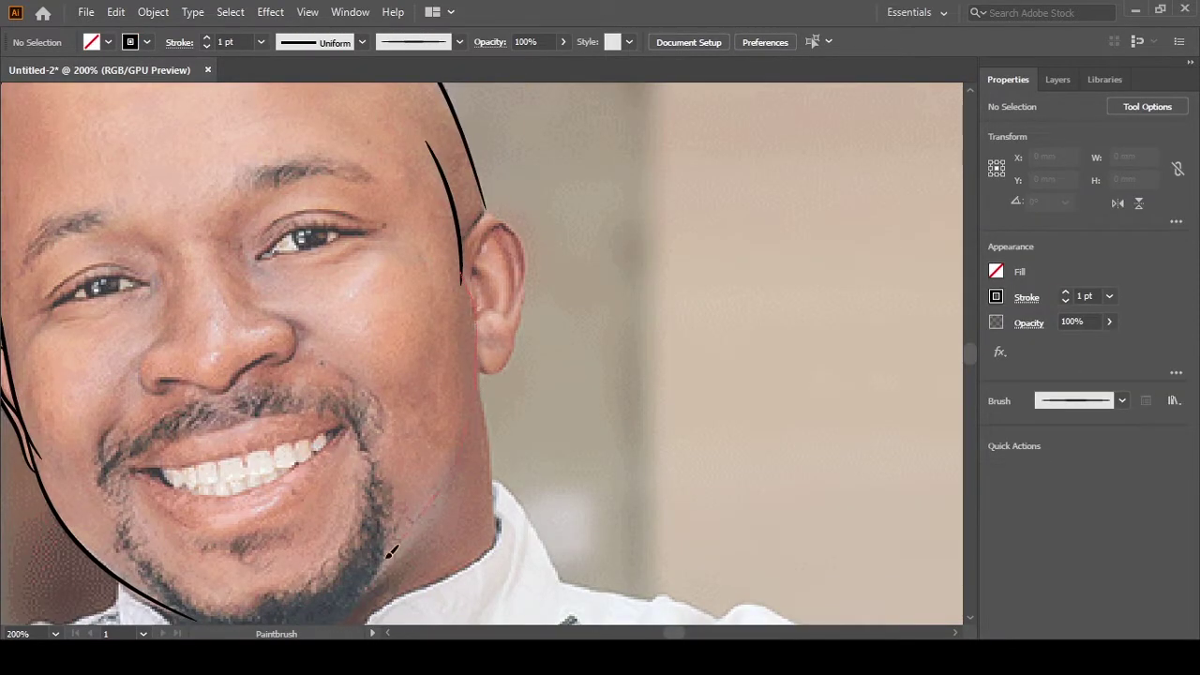
left_click_drag(391, 552, 348, 597)
scroll(509, 343, "up", 2, "alt")
Ink the right ear's outer edge, earlobe, inner arc, fold lines and crescent
left_click_drag(443, 437, 501, 441)
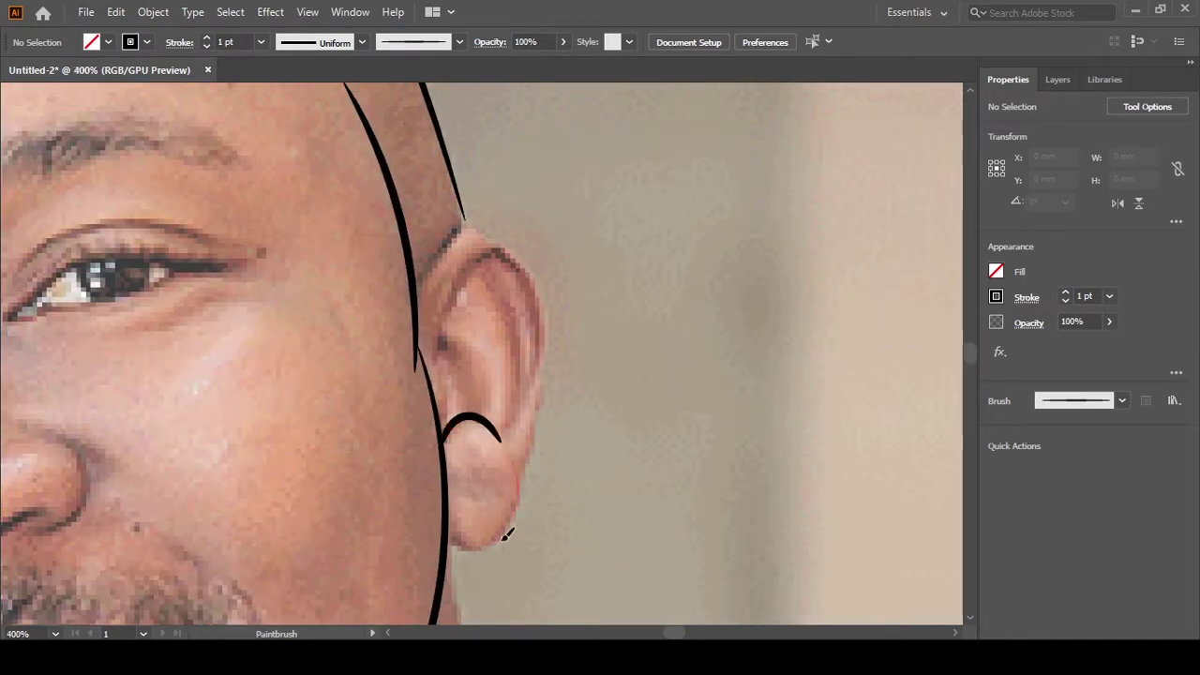
left_click_drag(504, 535, 518, 483)
left_click_drag(466, 212, 463, 217)
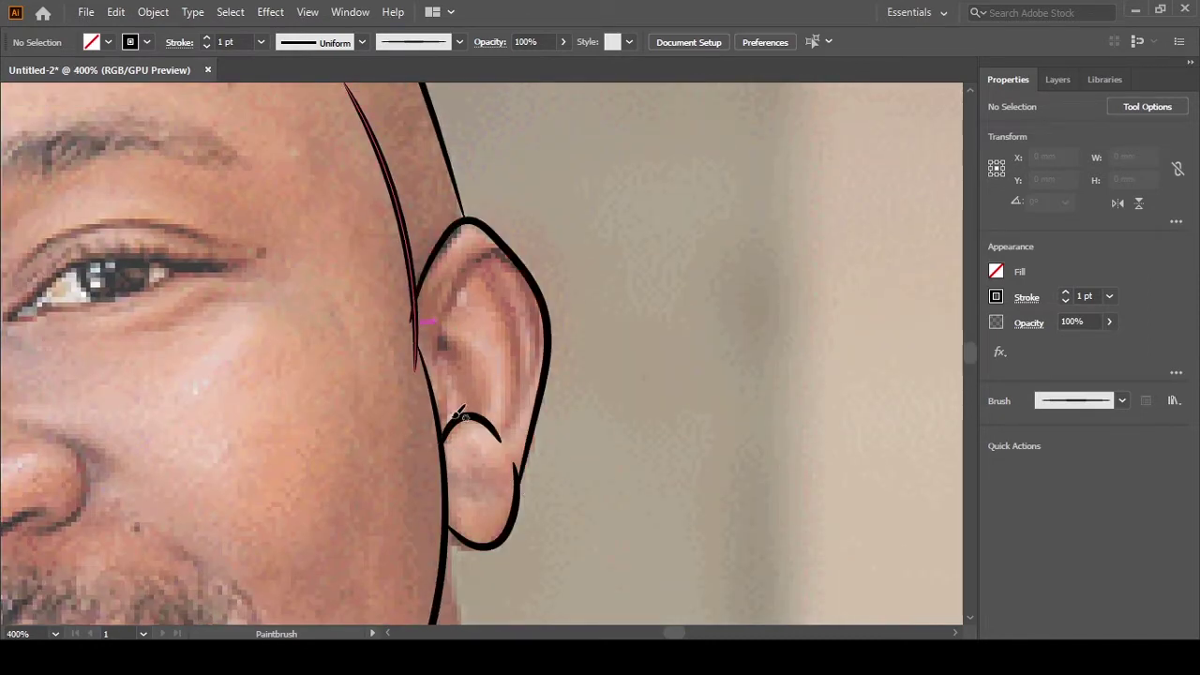
mouse_move(459, 418)
left_mouse_down()
mouse_move(434, 343)
mouse_move(535, 303)
mouse_move(515, 413)
left_mouse_up()
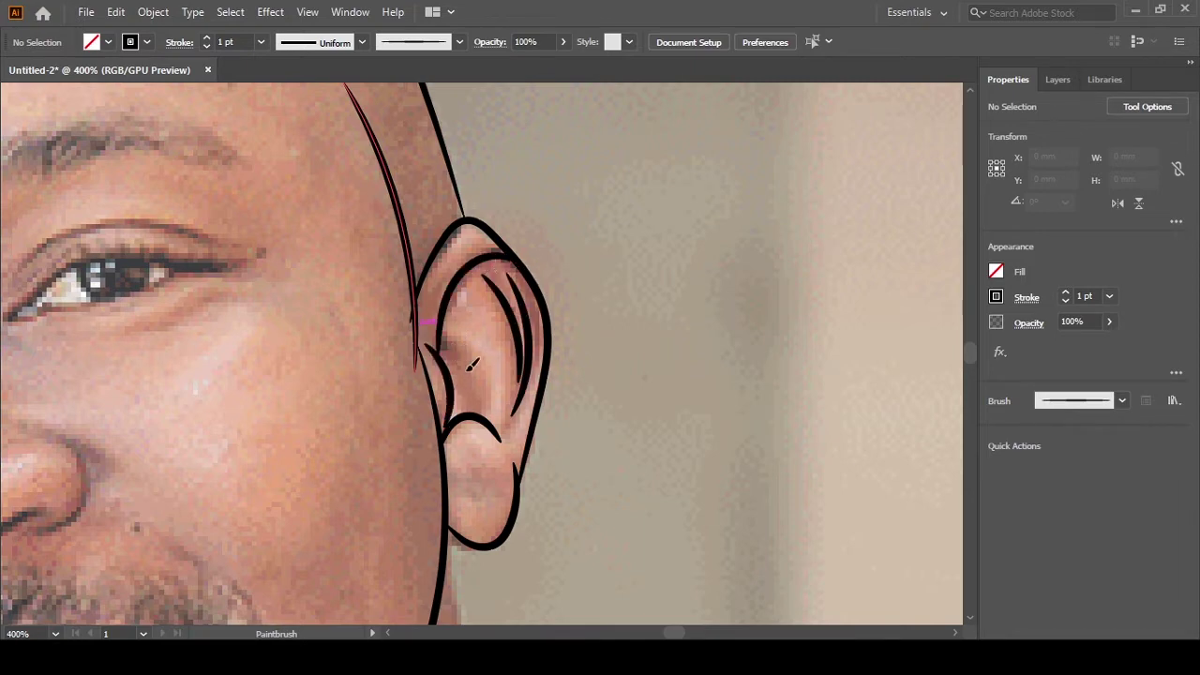
left_click_drag(462, 302, 447, 322)
scroll(406, 291, "up", 3)
Group the ear strokes, fit the artboard in view and hide the photo
key("v")
key("ctrl+a")
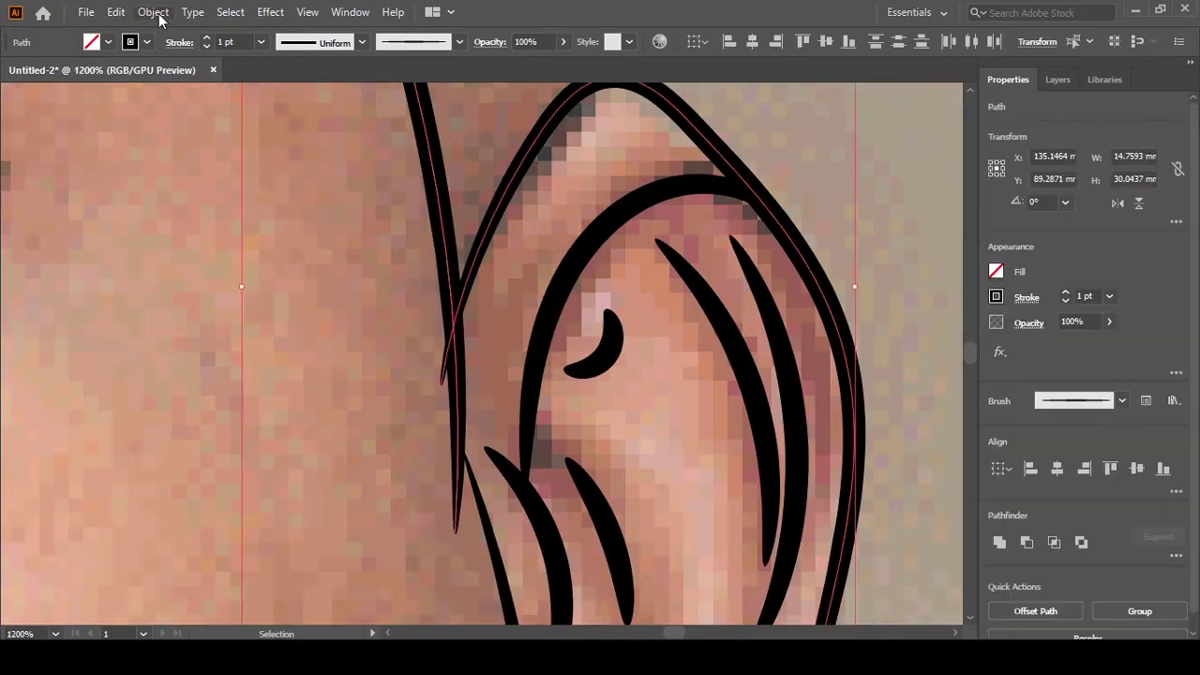
key("ctrl+g")
left_click(442, 389)
left_click(537, 219)
left_click(393, 416)
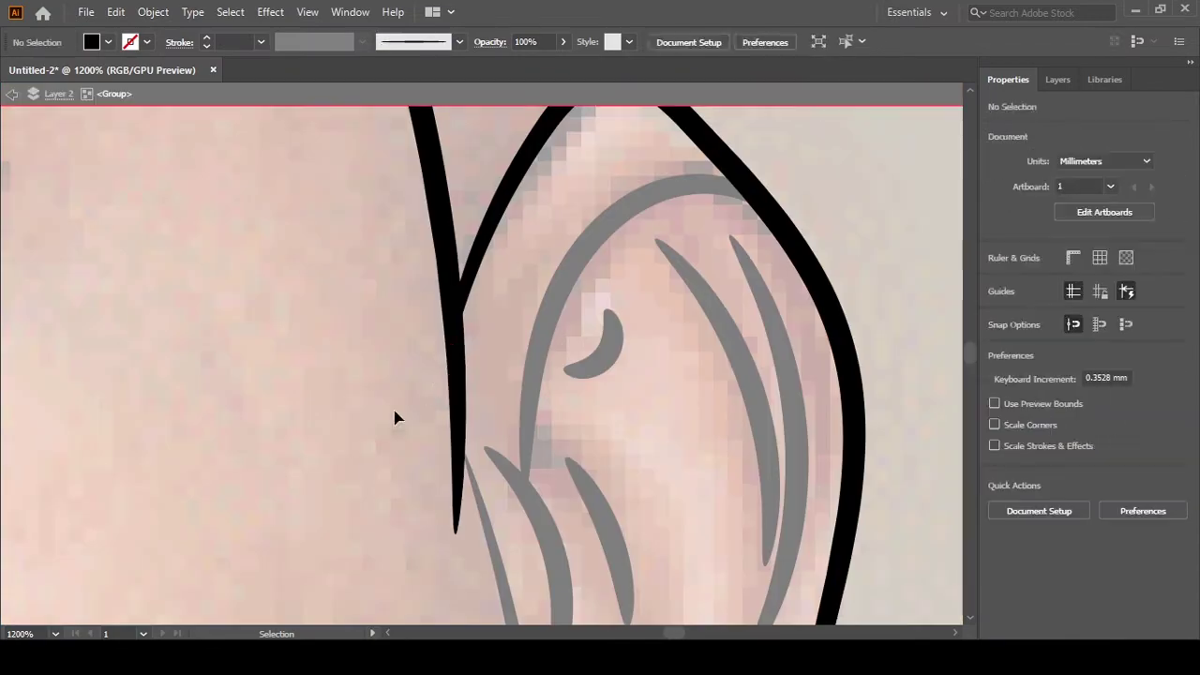
key("ctrl+0")
left_click(1058, 79)
left_click(993, 125)
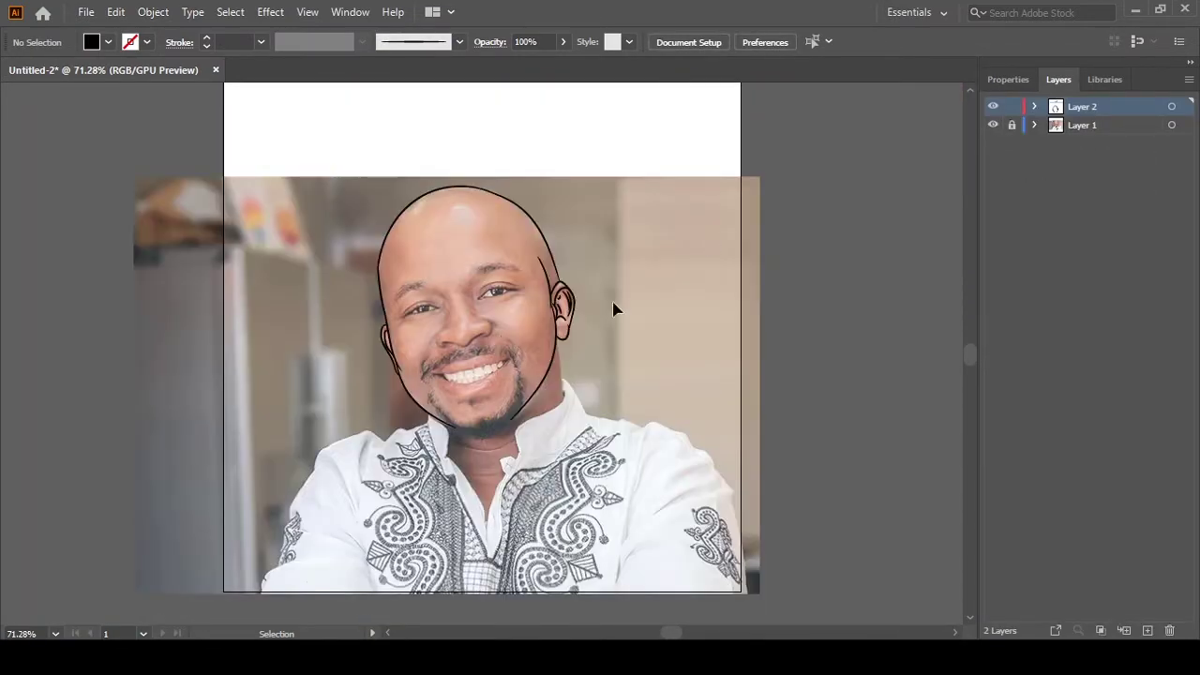
Trace the eye's upper lid, lower lid and iris in thick black
scroll(613, 308, "up", 3)
scroll(488, 357, "up", 3)
key("b")
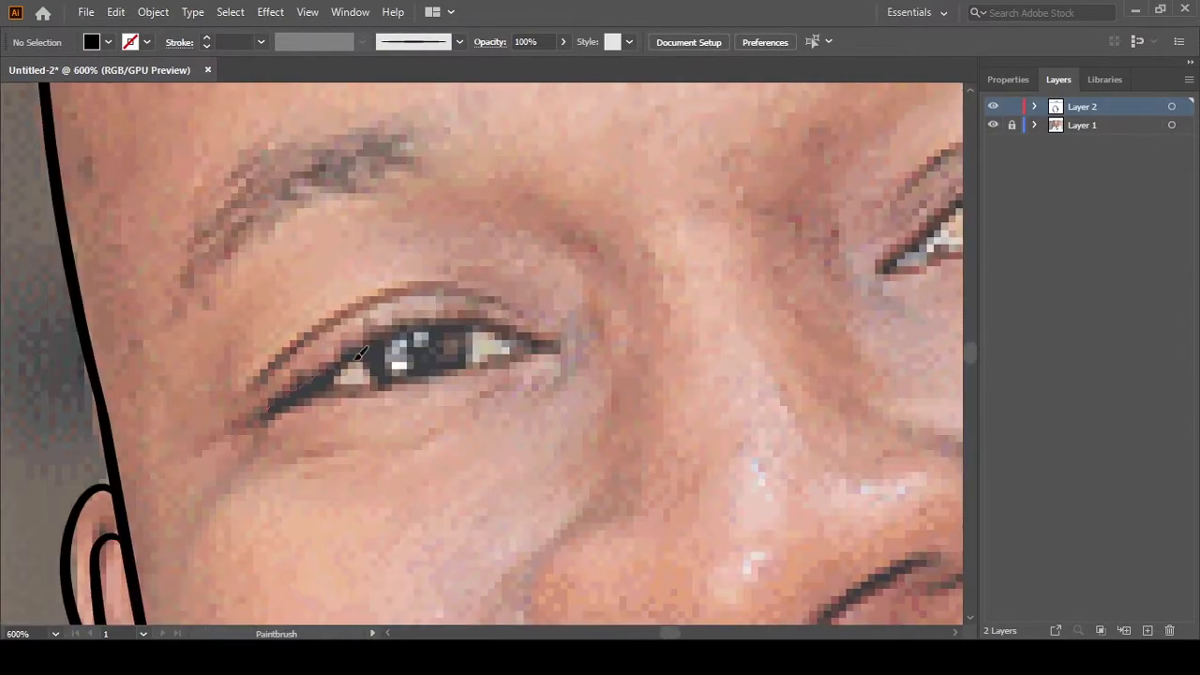
left_click_drag(265, 407, 539, 353)
left_click_drag(266, 403, 535, 355)
mouse_move(400, 383)
left_mouse_down()
mouse_move(373, 349)
mouse_move(563, 357)
left_mouse_up()
Add the crease above the eye, a second upper-lid line and three under-eye wrinkles
left_click_drag(370, 295, 525, 321)
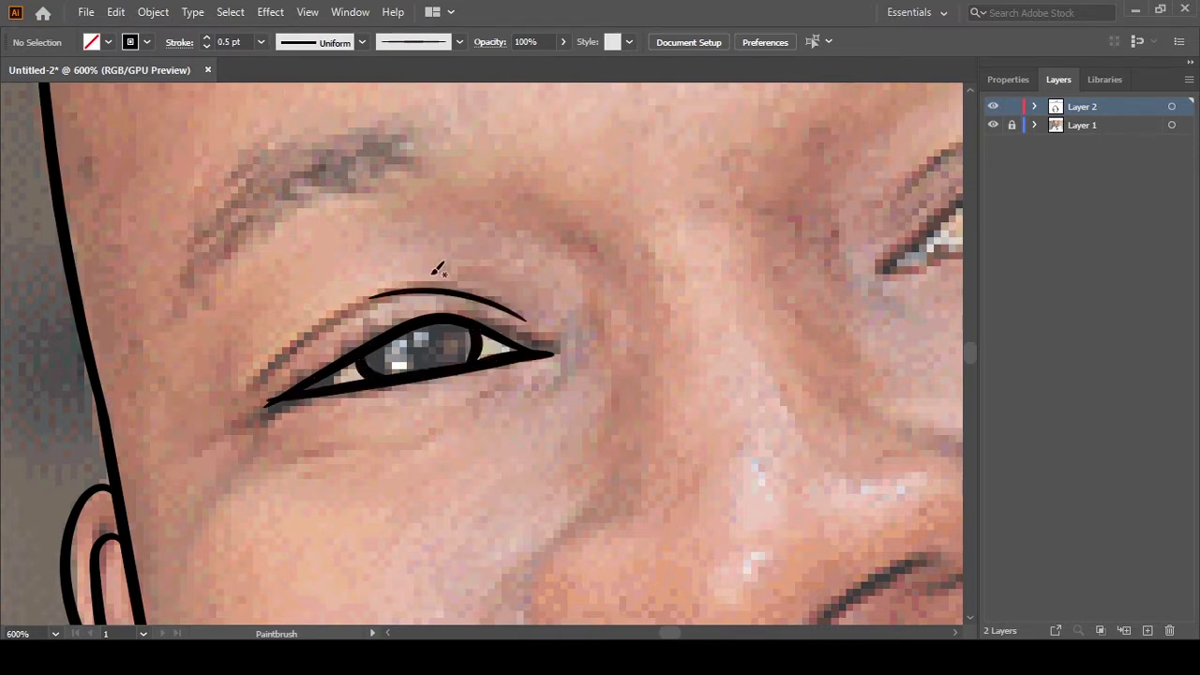
left_click_drag(424, 279, 255, 380)
left_click_drag(201, 445, 246, 423)
left_click_drag(236, 472, 373, 444)
left_click_drag(342, 467, 487, 402)
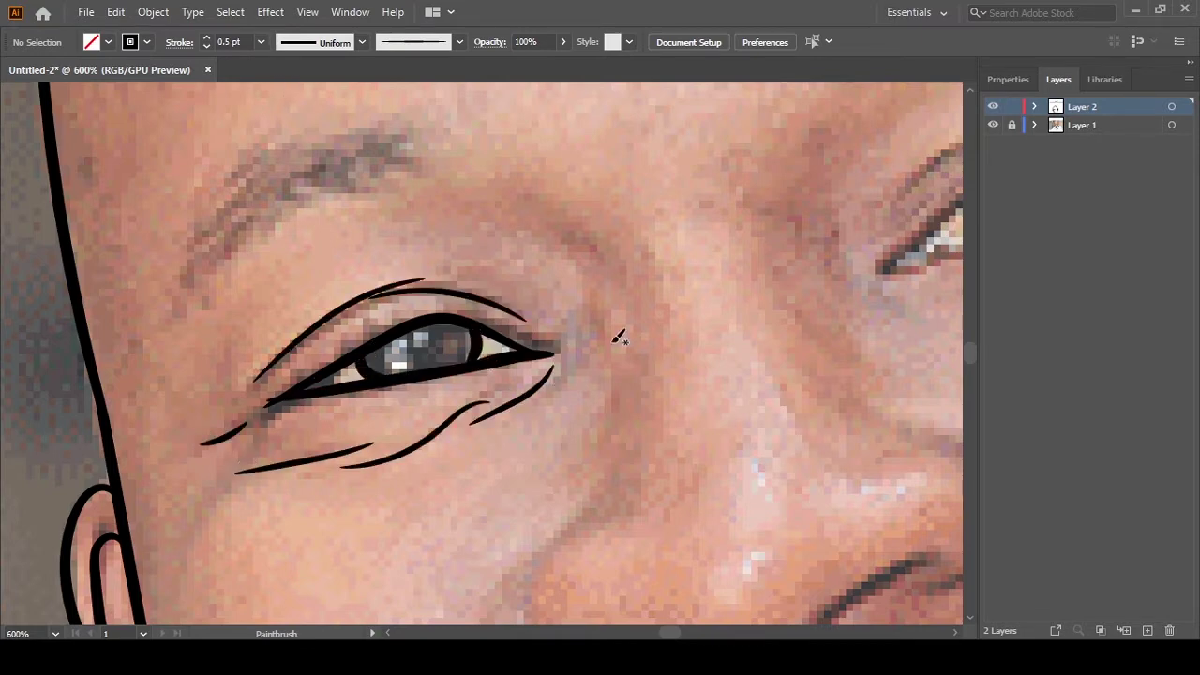
Draw two curved lines under the other eye and close its eyelid outline
scroll(600, 333, "right", 10)
left_click_drag(455, 349, 574, 324)
key("ctrl+z")
left_click_drag(465, 357, 568, 335)
left_click_drag(508, 332, 660, 294)
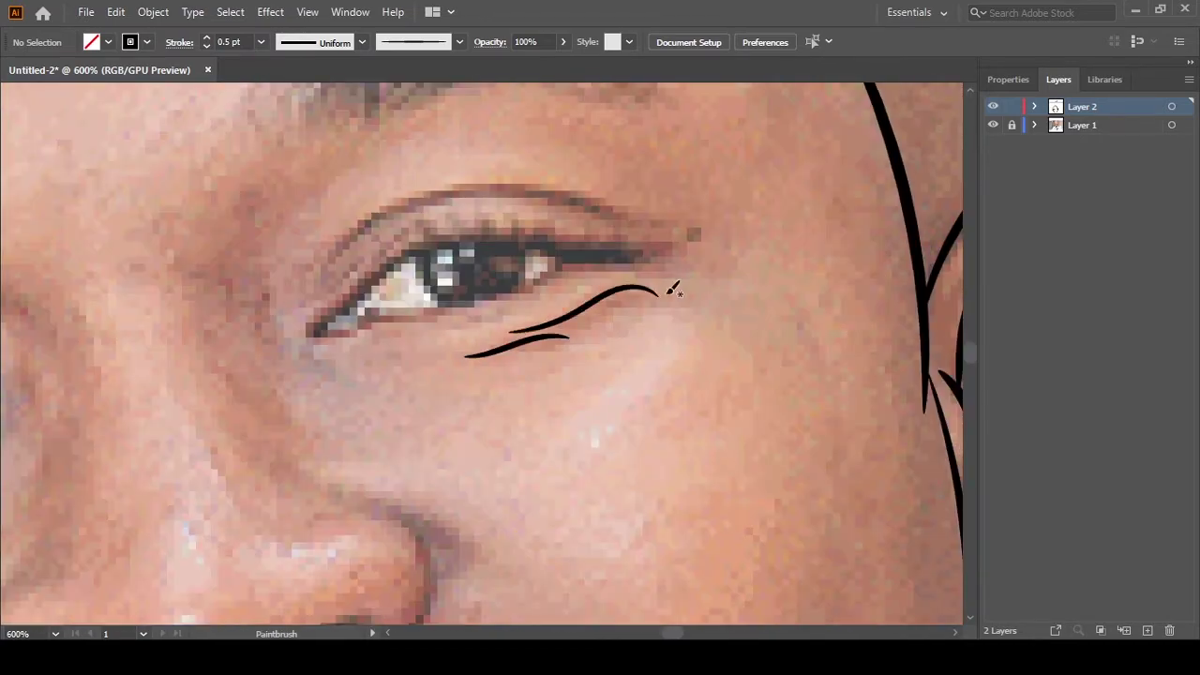
left_click_drag(314, 333, 385, 315)
left_click_drag(667, 241, 660, 244)
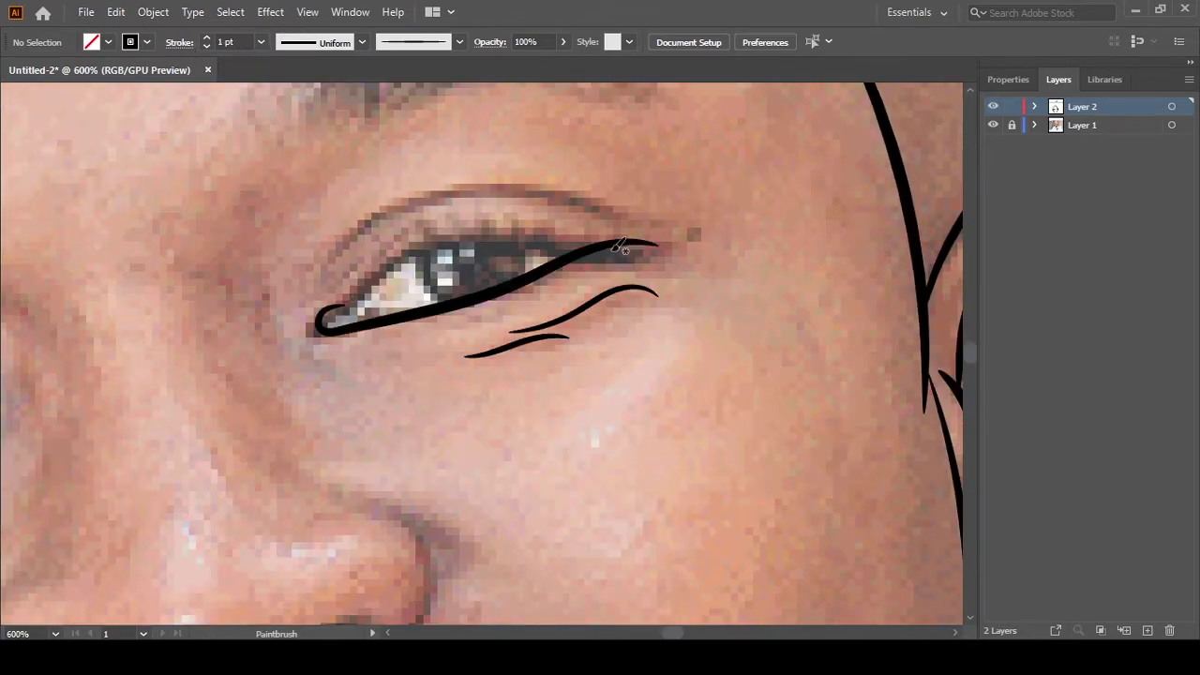
left_click_drag(416, 242, 326, 315)
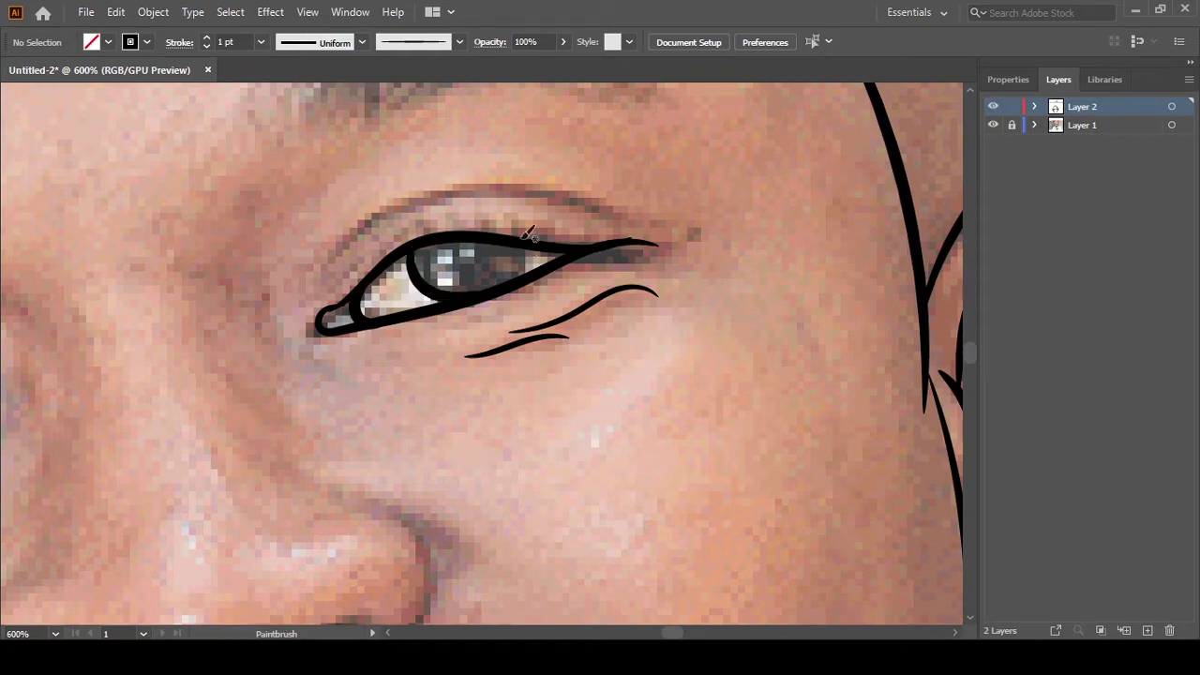
Add a thin 0.5 pt crease line above the eye and review the line art
left_click(261, 41)
left_click_drag(330, 271, 658, 211)
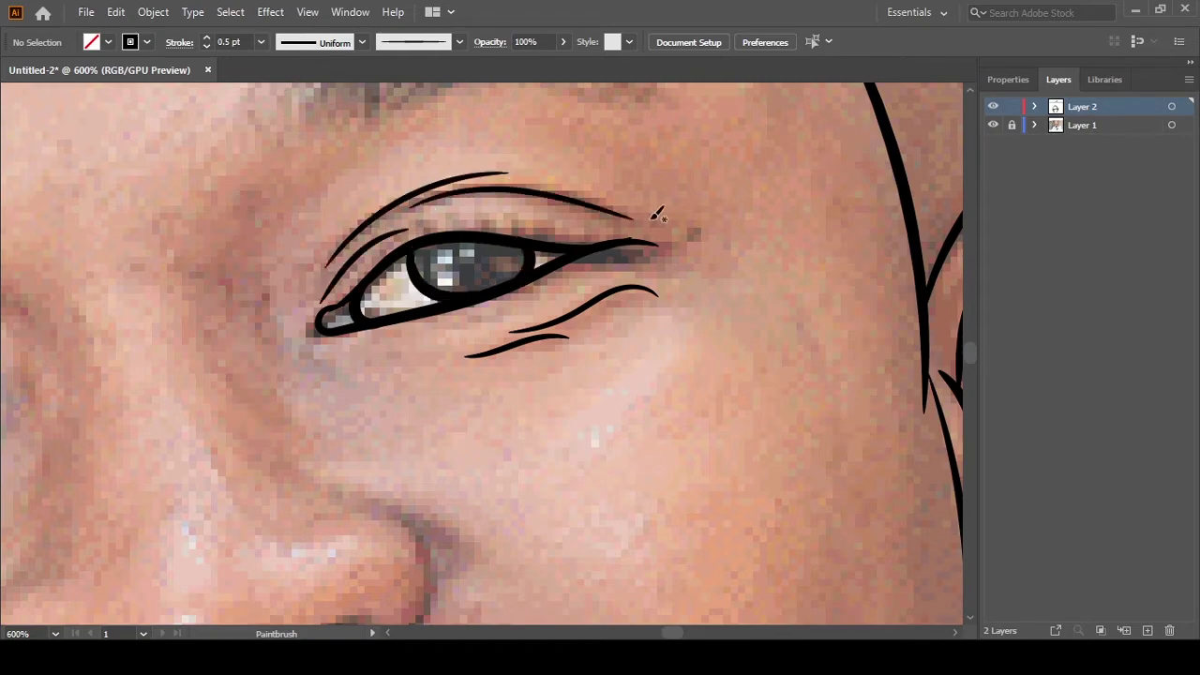
key("ctrl+0")
left_click(993, 125)
scroll(475, 346, "up", 4)
Trace the nostril creases plus the nose's outer and left curves in bold black
scroll(407, 269, "up", 2)
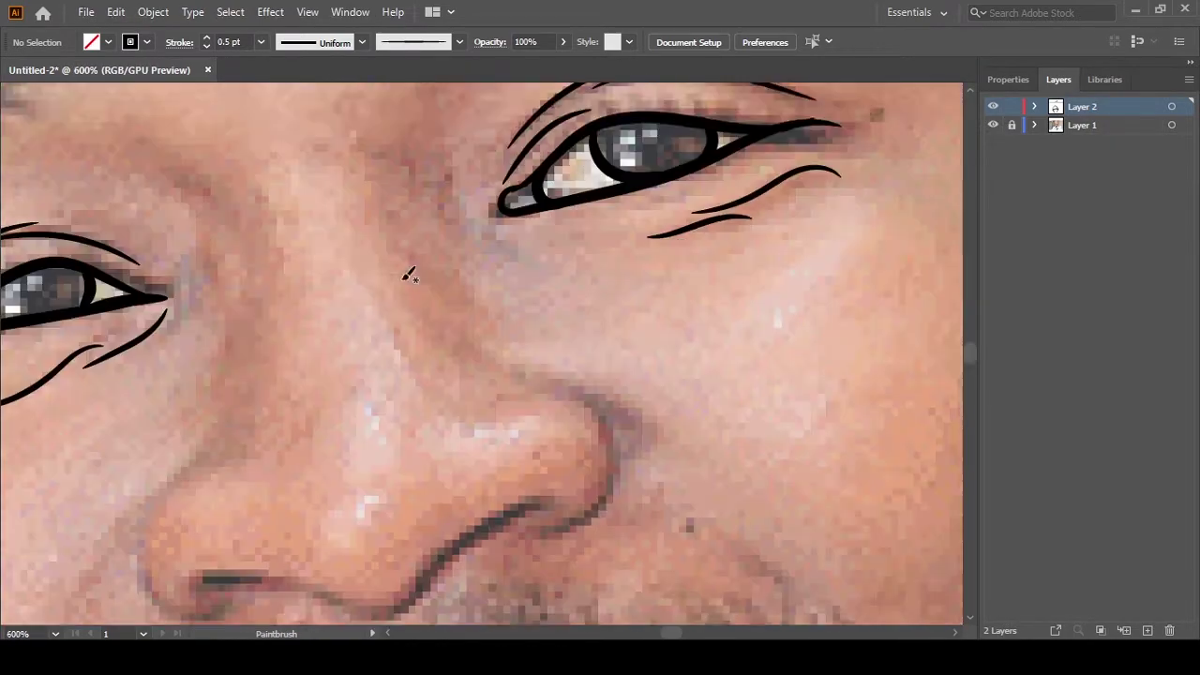
scroll(288, 131, "down", 1)
scroll(257, 391, "down", 1)
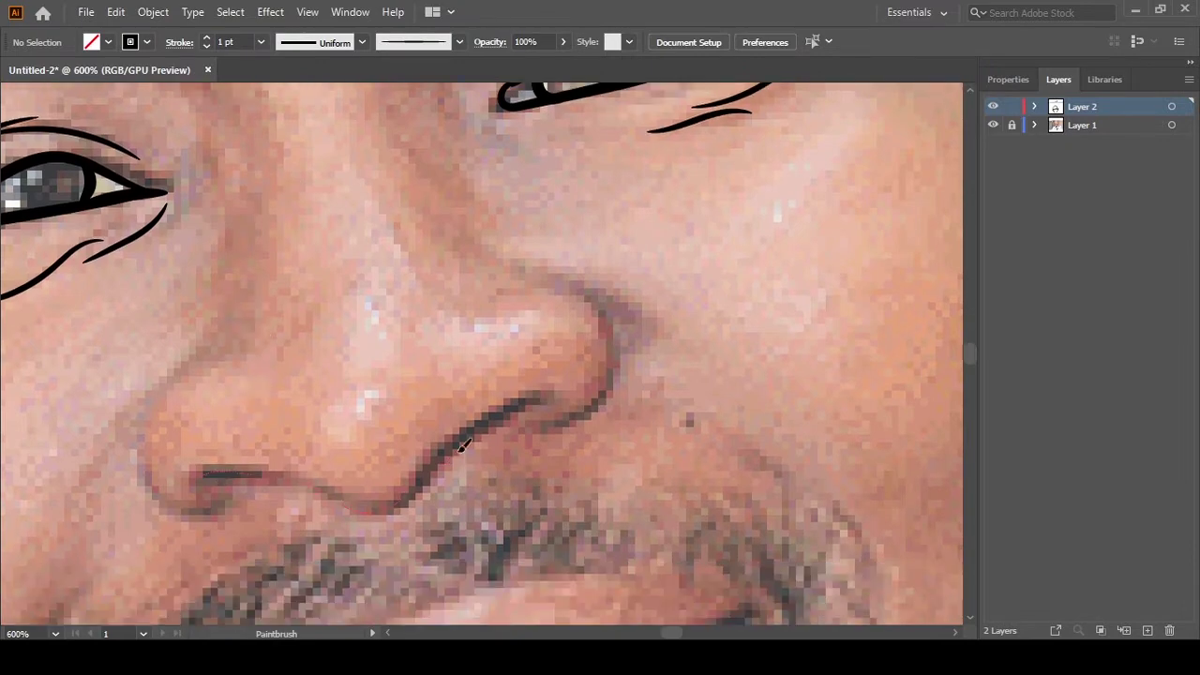
left_click_drag(462, 445, 532, 393)
left_click_drag(420, 473, 530, 399)
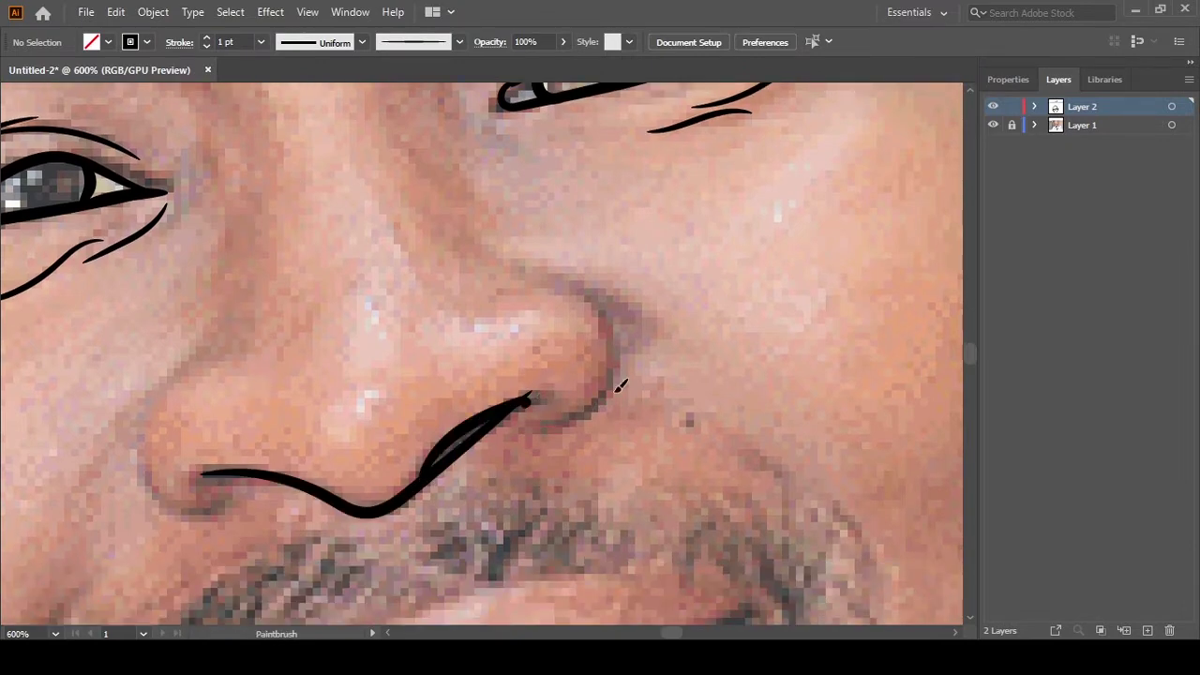
left_click_drag(619, 384, 488, 271)
left_click_drag(253, 486, 249, 351)
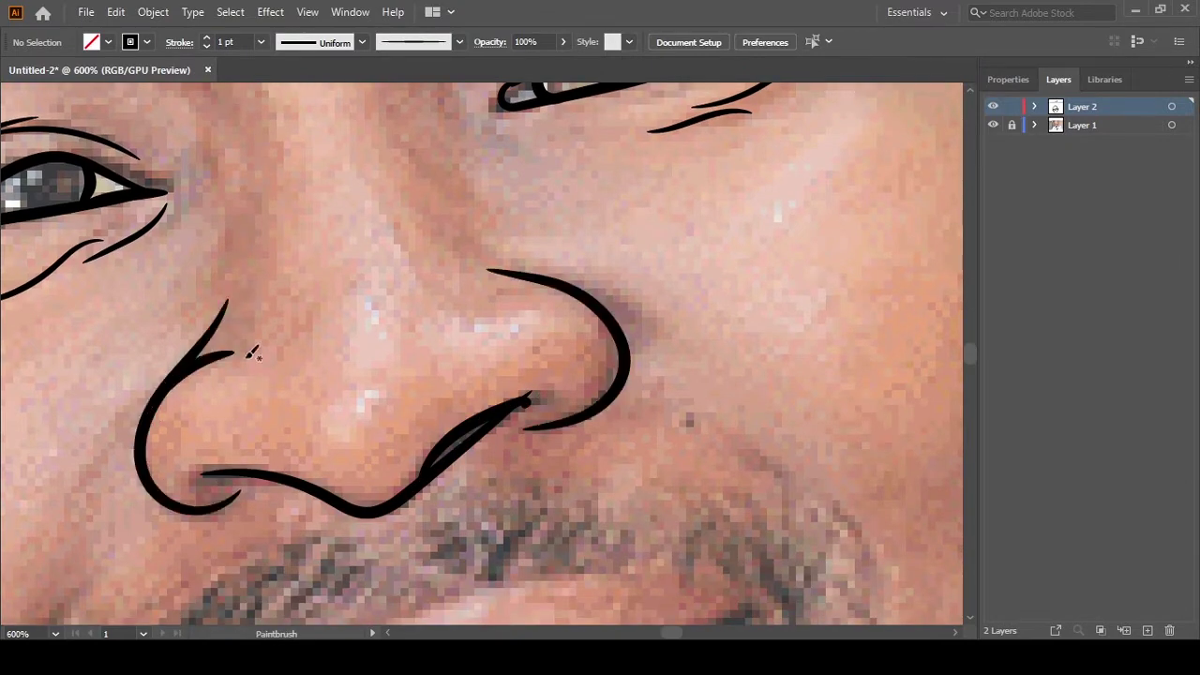
scroll(376, 393, "down", 4)
scroll(376, 393, "up", 2)
scroll(376, 393, "up", 2)
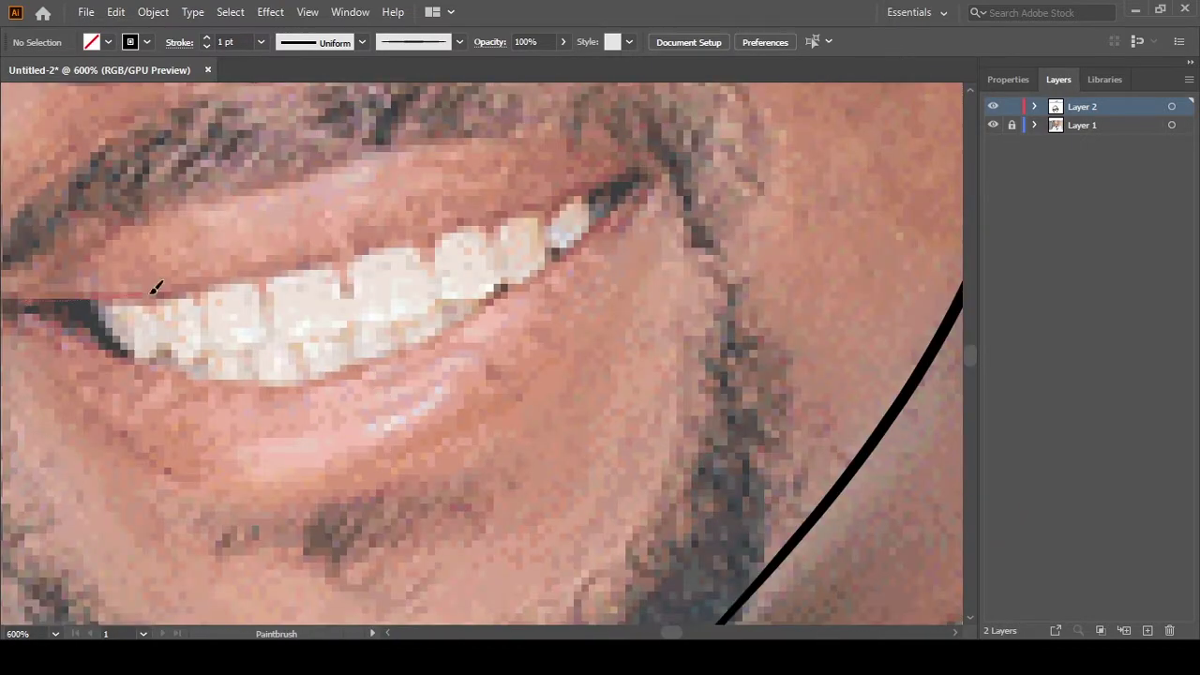
Trace the teeth's upper and lower edges and the lower lip's outer curve
left_click_drag(414, 239, 655, 159)
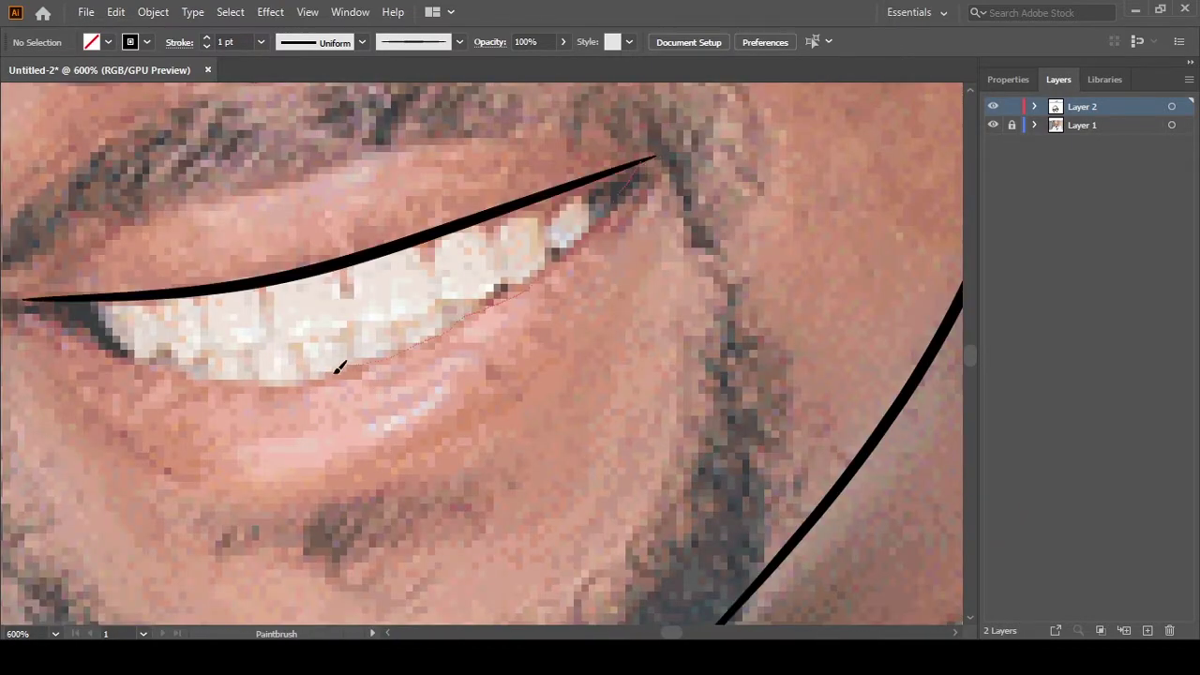
left_click_drag(82, 341, 9, 296)
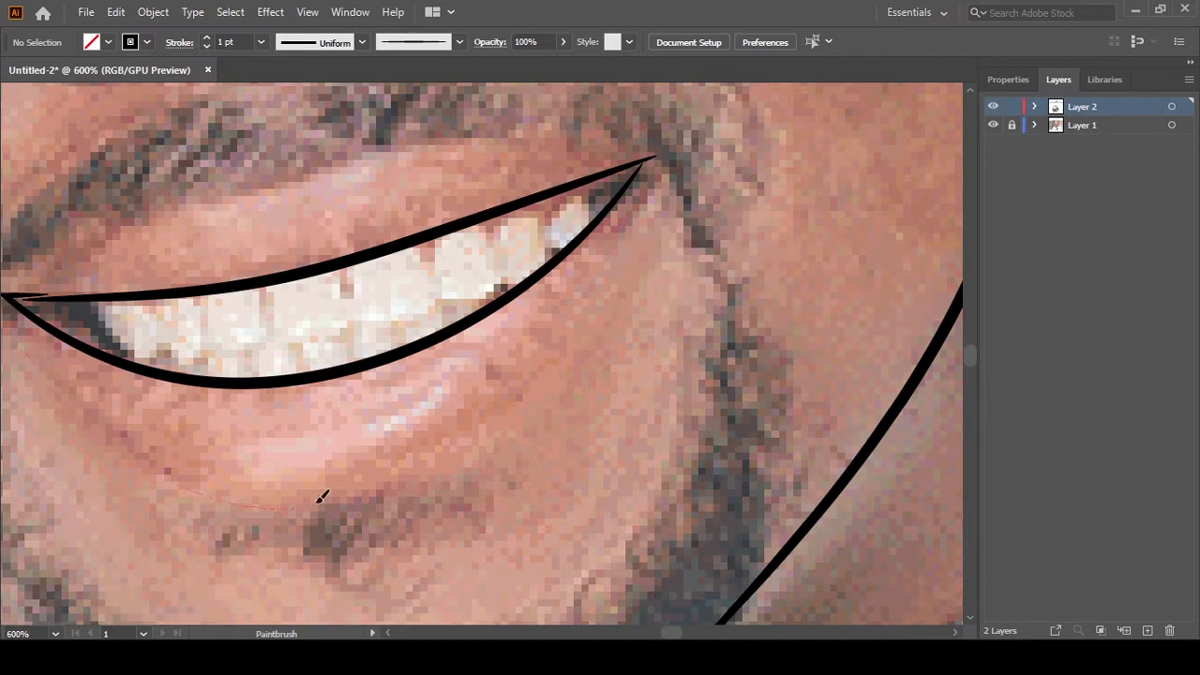
mouse_move(320, 497)
left_mouse_down()
mouse_move(615, 261)
mouse_move(389, 486)
left_mouse_up()
key("ctrl+z")
left_click_drag(81, 391, 68, 386)
scroll(122, 314, "left", 2)
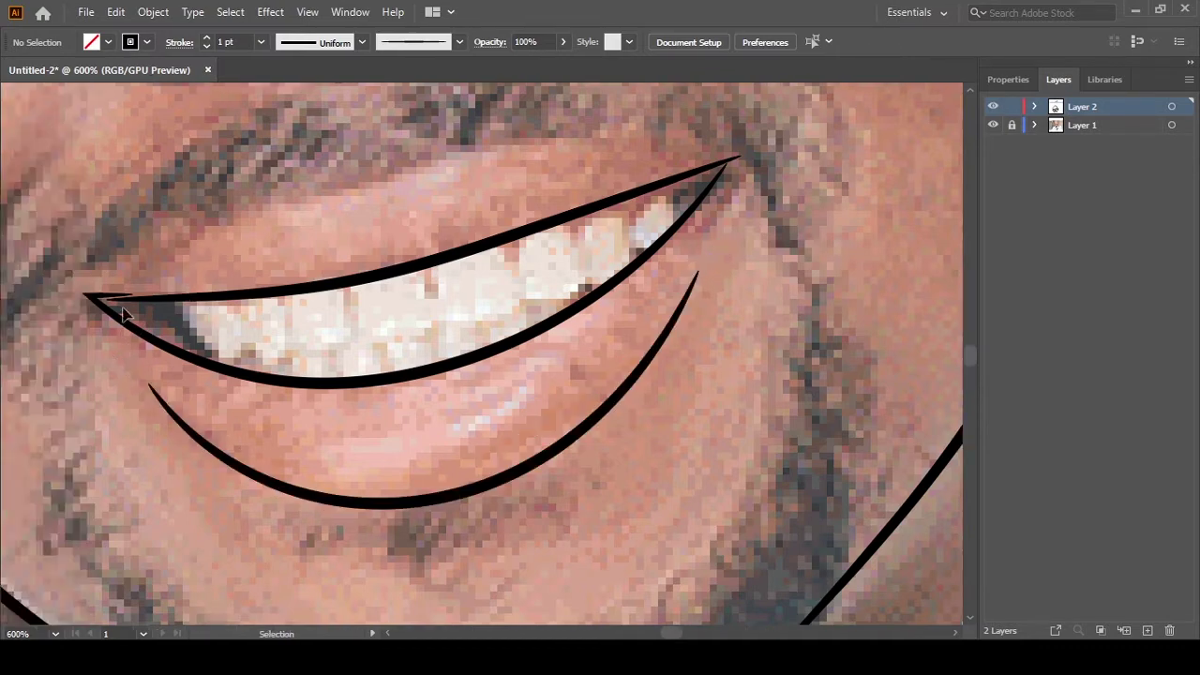
scroll(188, 281, "left", 2)
Outline the top of the upper lip, both mouth corners and five upper tooth gaps
left_click_drag(777, 159, 792, 156)
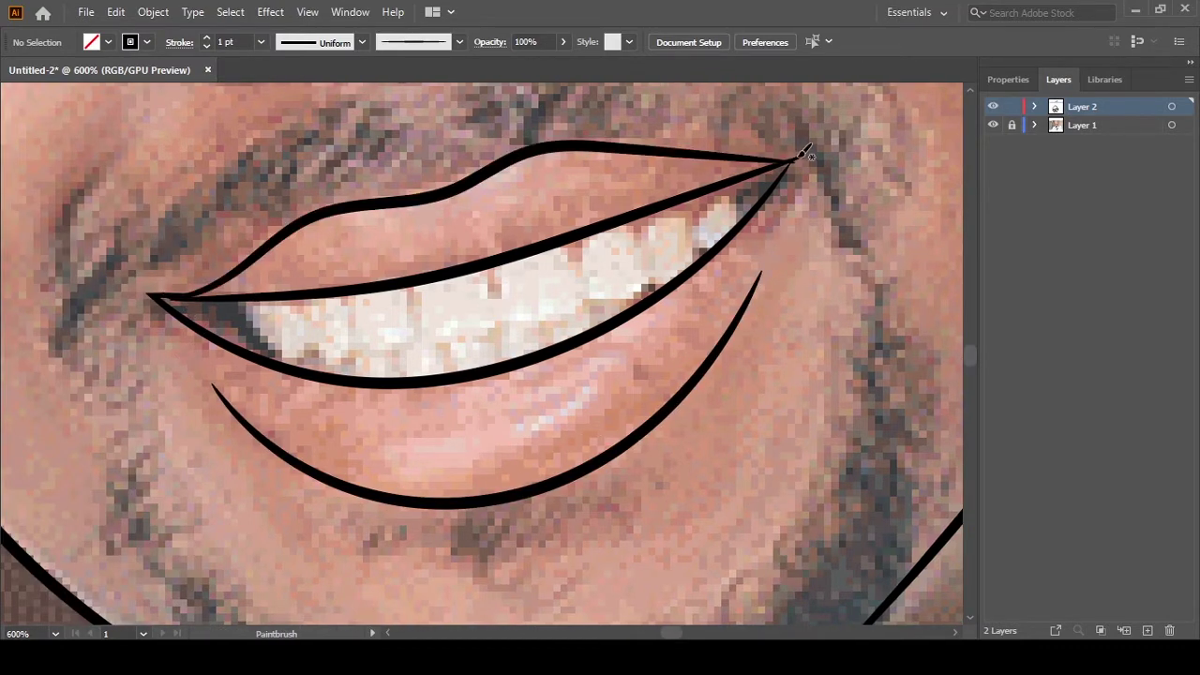
left_click_drag(242, 300, 282, 363)
left_click_drag(743, 184, 730, 236)
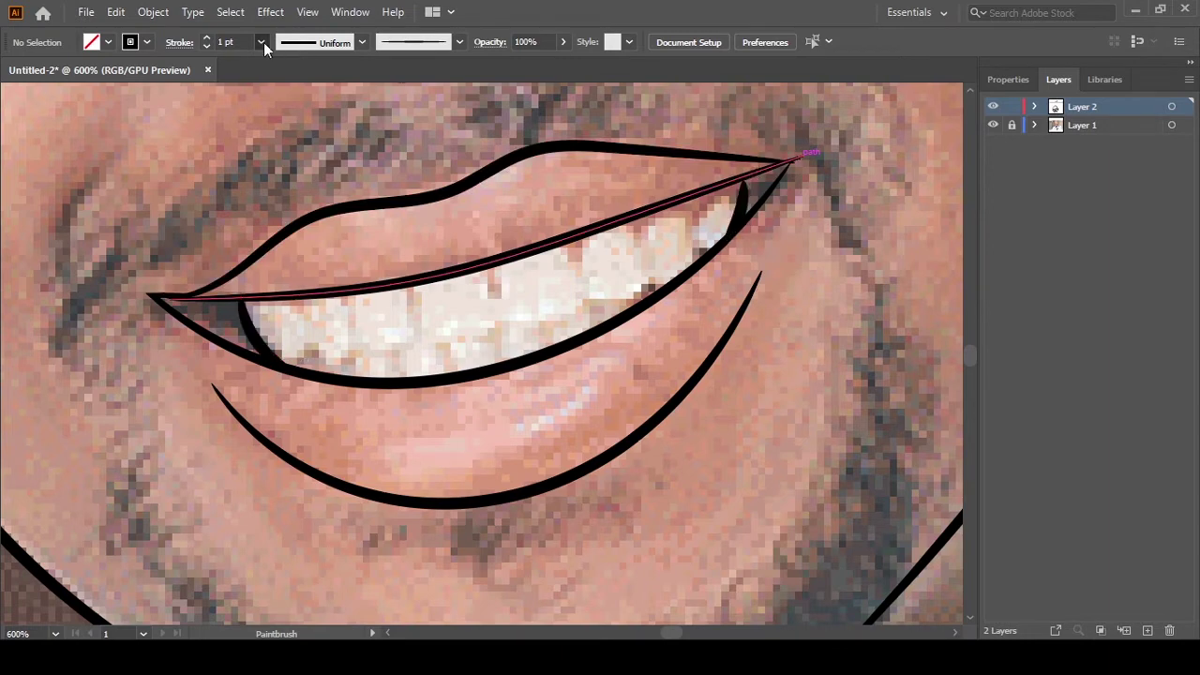
left_click_drag(296, 291, 298, 305)
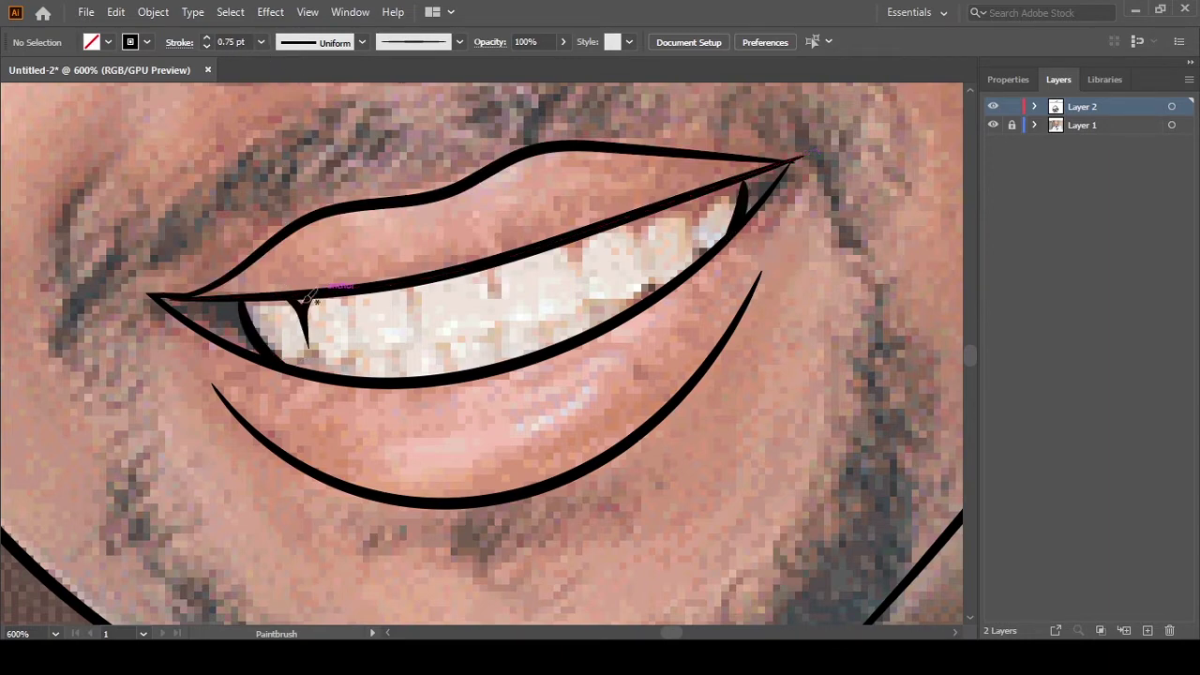
left_click_drag(486, 268, 491, 294)
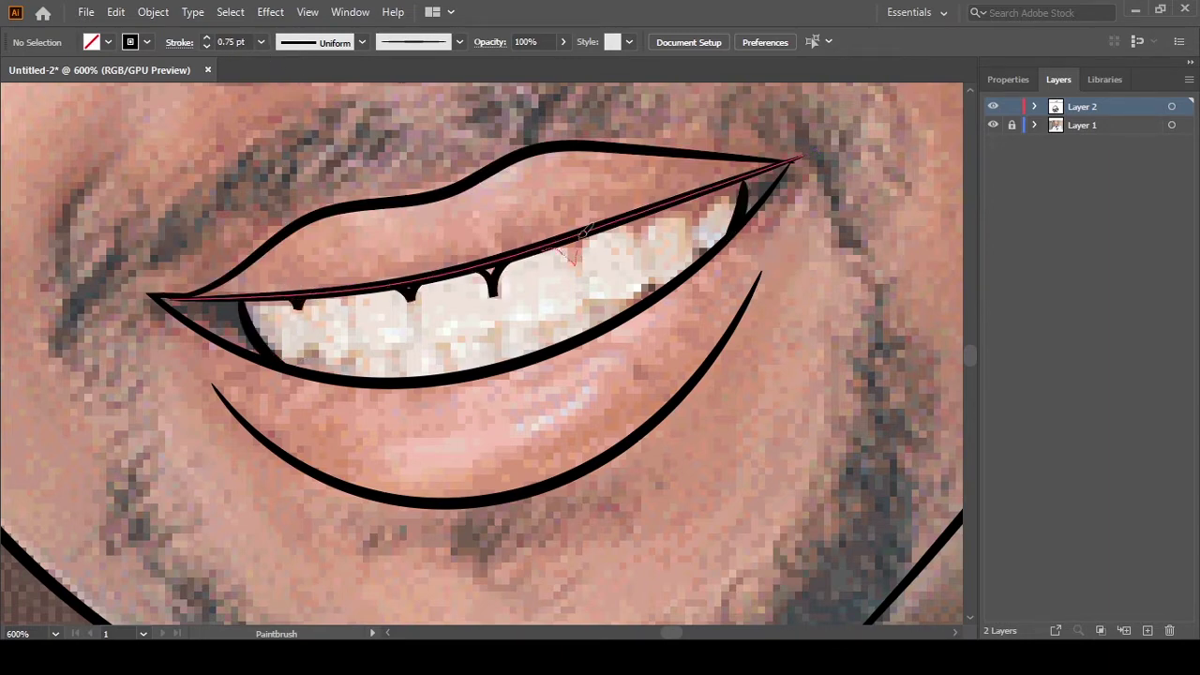
left_click_drag(566, 246, 571, 272)
left_click_drag(632, 223, 639, 242)
left_click_drag(742, 178, 696, 227)
Draw the line along the lower teeth and review without the photo
left_click_drag(750, 172, 777, 176)
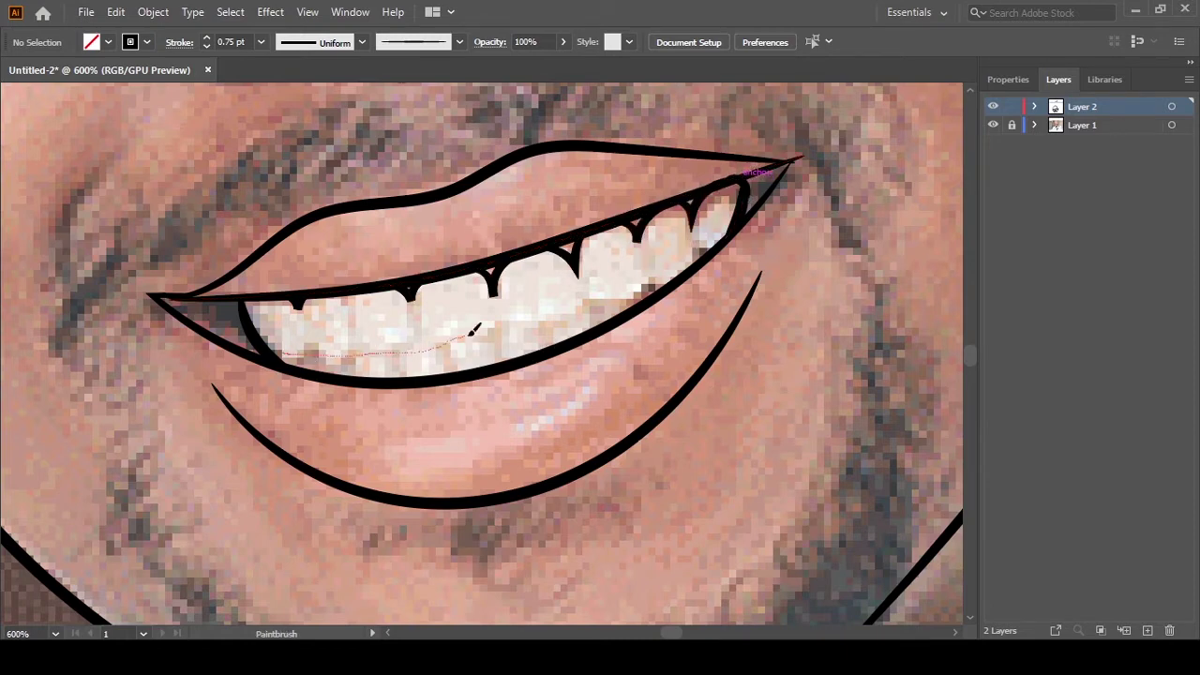
left_click_drag(472, 334, 482, 324)
key("ctrl+0")
left_click(993, 124)
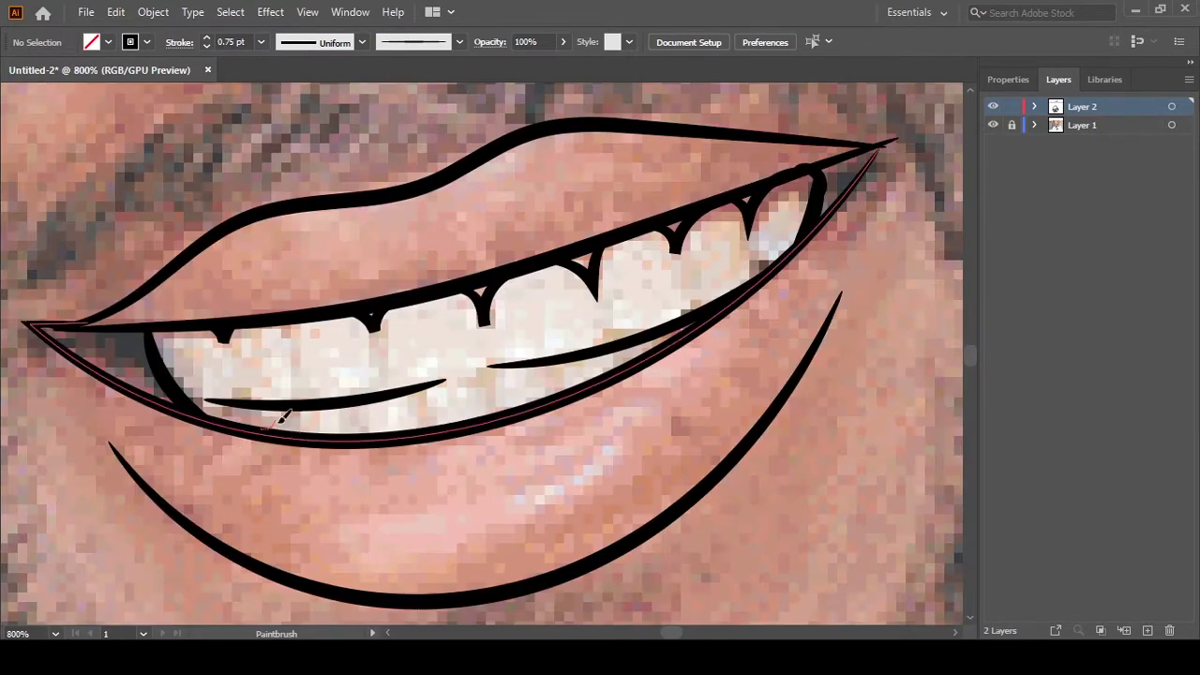
Redraw the lower teeth line and a thicker lower lip stroke, then recheck
left_click_drag(281, 415, 423, 423)
left_click_drag(540, 394, 504, 409)
key("ctrl+0")
left_click(992, 124)
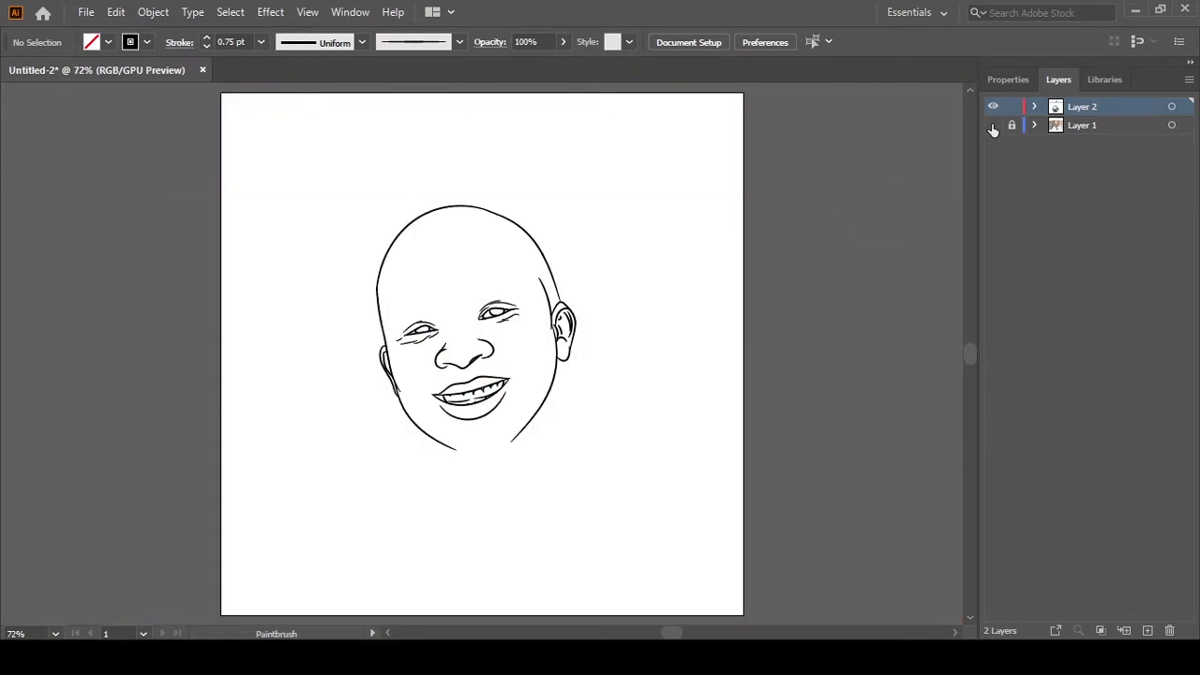
scroll(957, 309, "down", 1)
key("n")
key("shift+x")
Pencil a solid black beard along the chin, both sides and up the right cheek
scroll(473, 352, "up", 5)
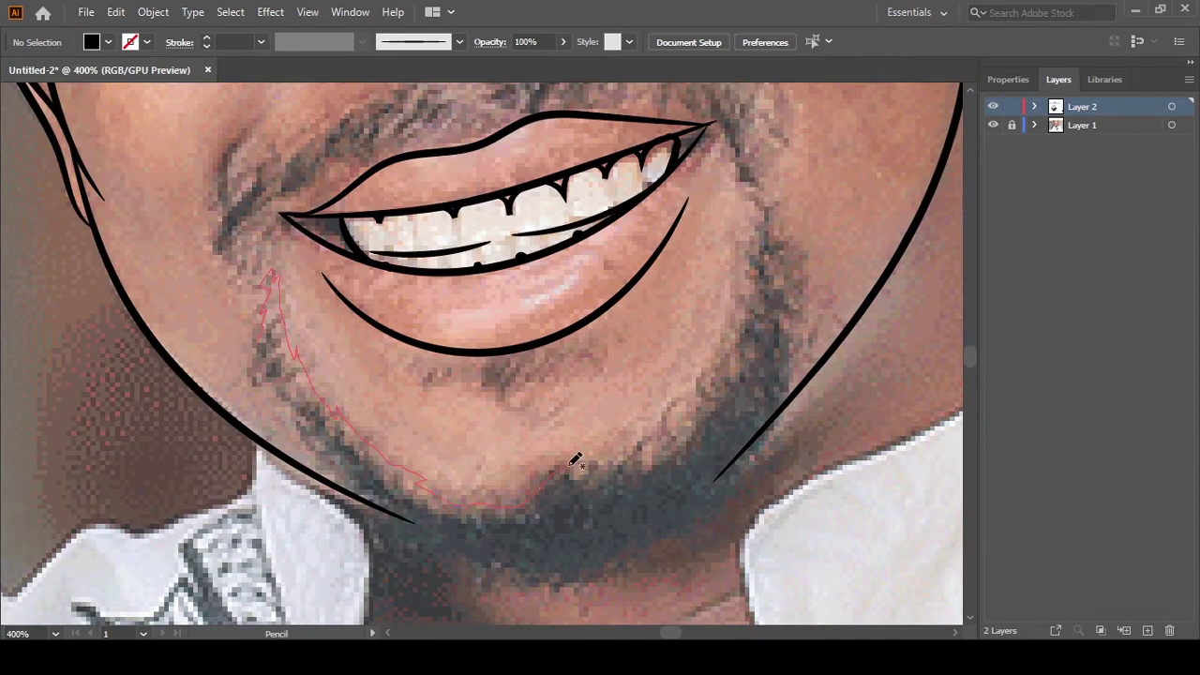
left_click_drag(636, 506, 450, 563)
left_click_drag(266, 372, 269, 314)
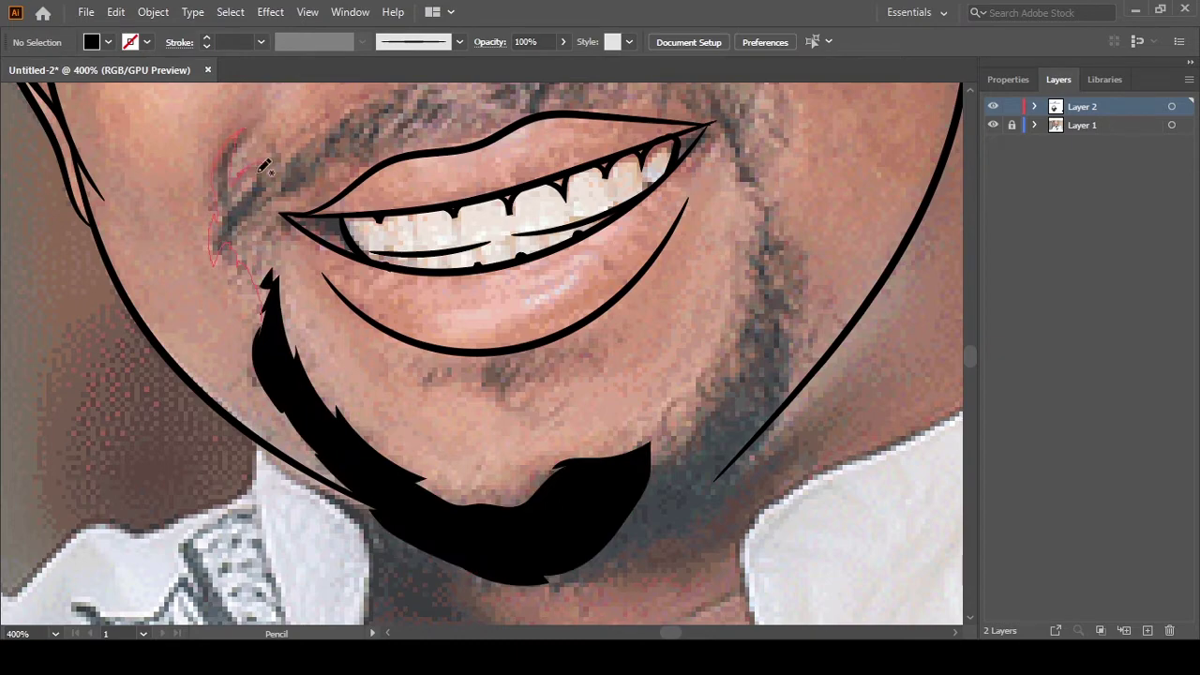
left_click_drag(275, 275, 272, 281)
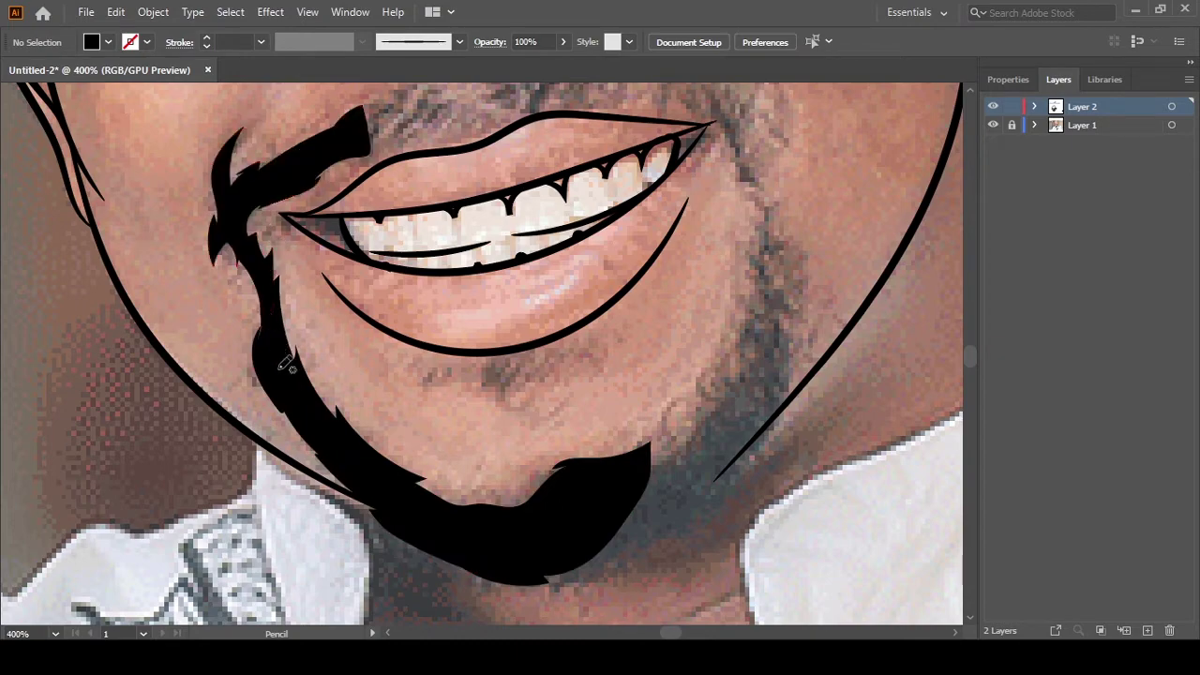
scroll(487, 394, "down", 5)
scroll(474, 419, "up", 5)
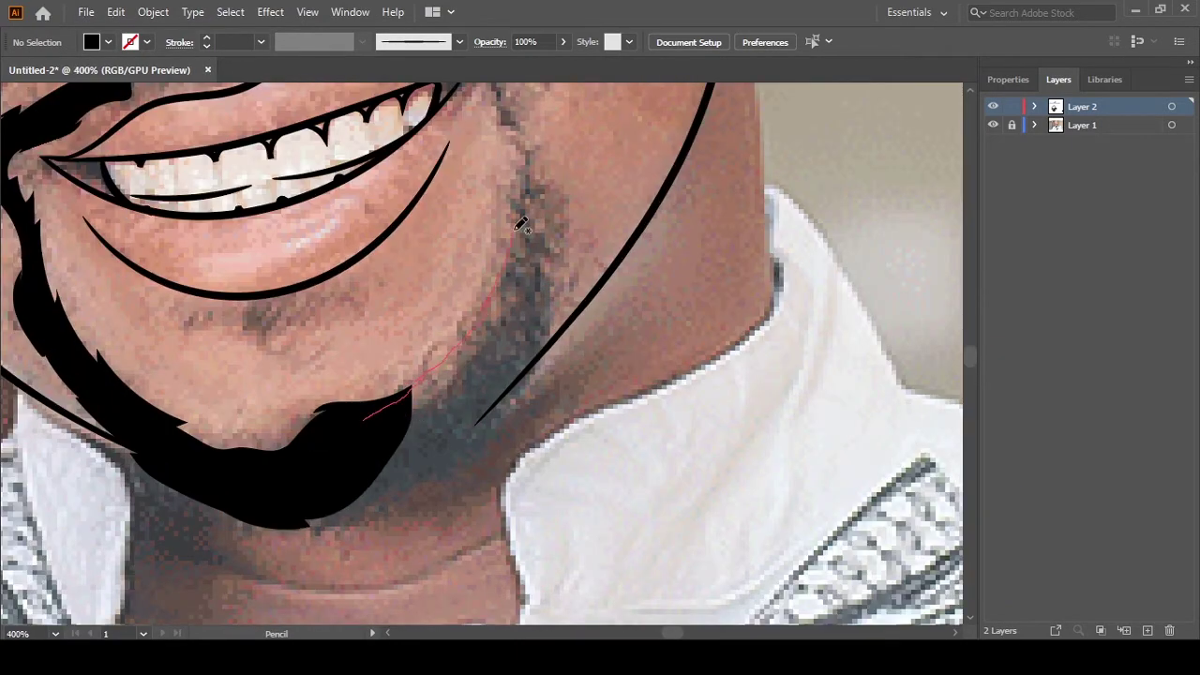
left_click_drag(533, 385, 388, 421)
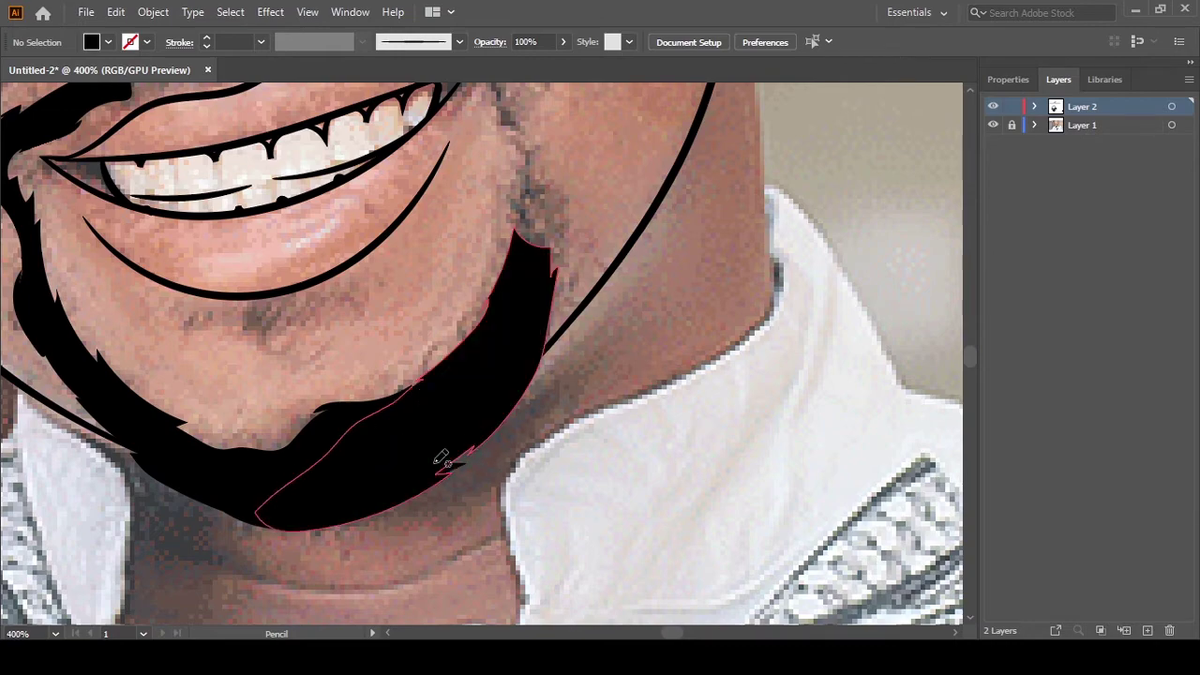
scroll(487, 319, "up", 4)
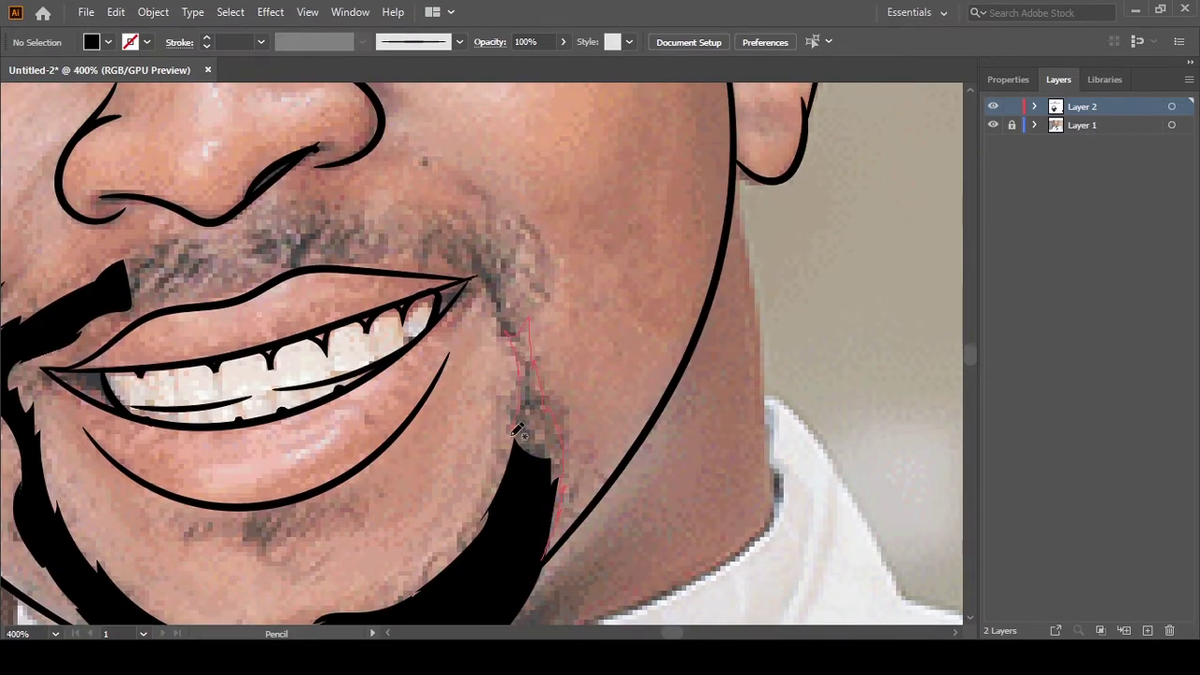
left_click_drag(516, 431, 514, 441)
scroll(526, 512, "up", 4)
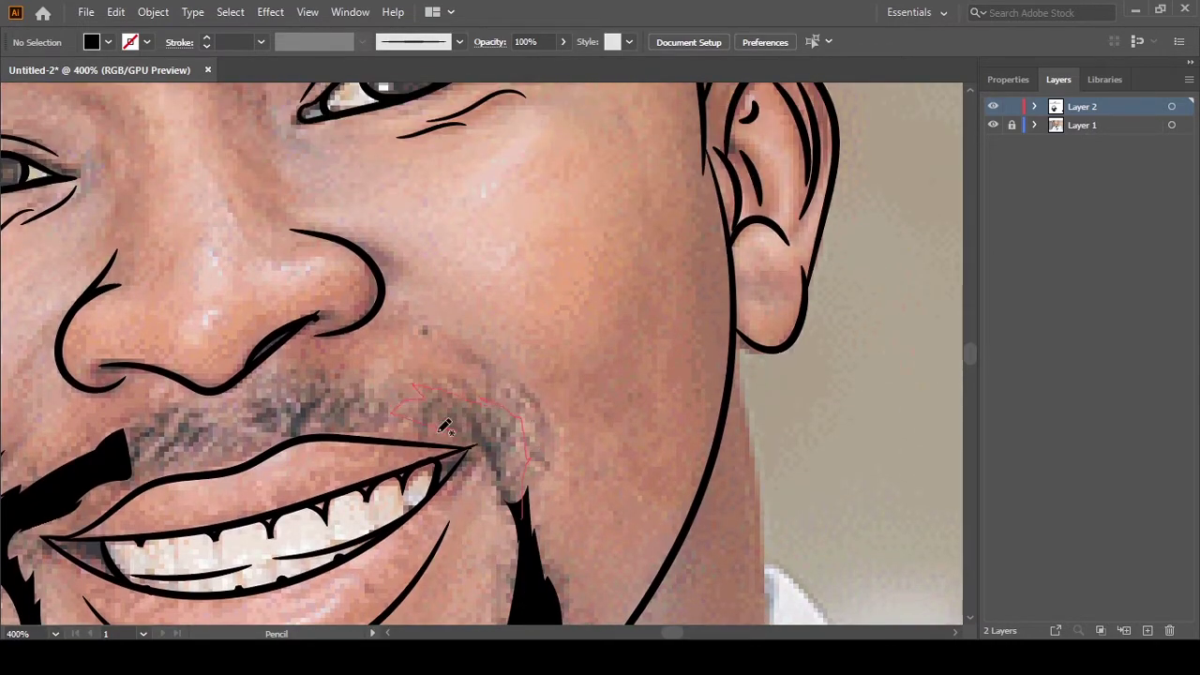
Draw a solid black moustache across the upper lip and a tuft under the lower lip
left_click_drag(444, 427, 464, 445)
scroll(273, 450, "left", 3)
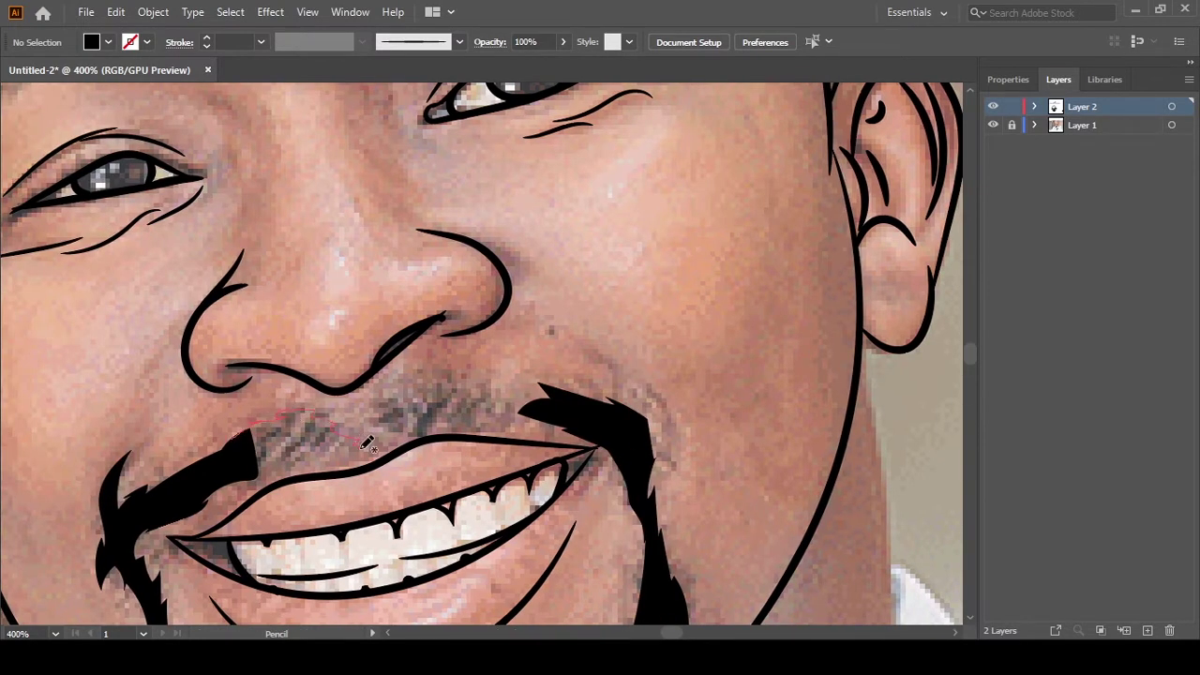
left_click_drag(366, 445, 371, 454)
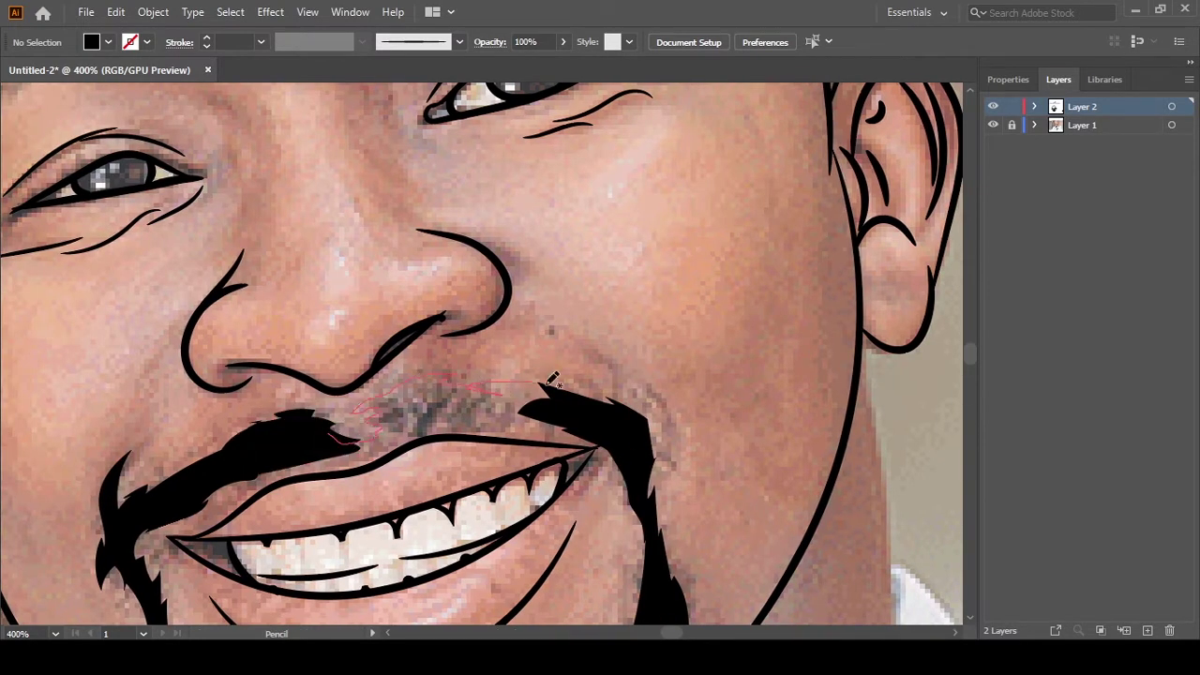
left_click_drag(550, 382, 541, 427)
left_click_drag(398, 441, 385, 407)
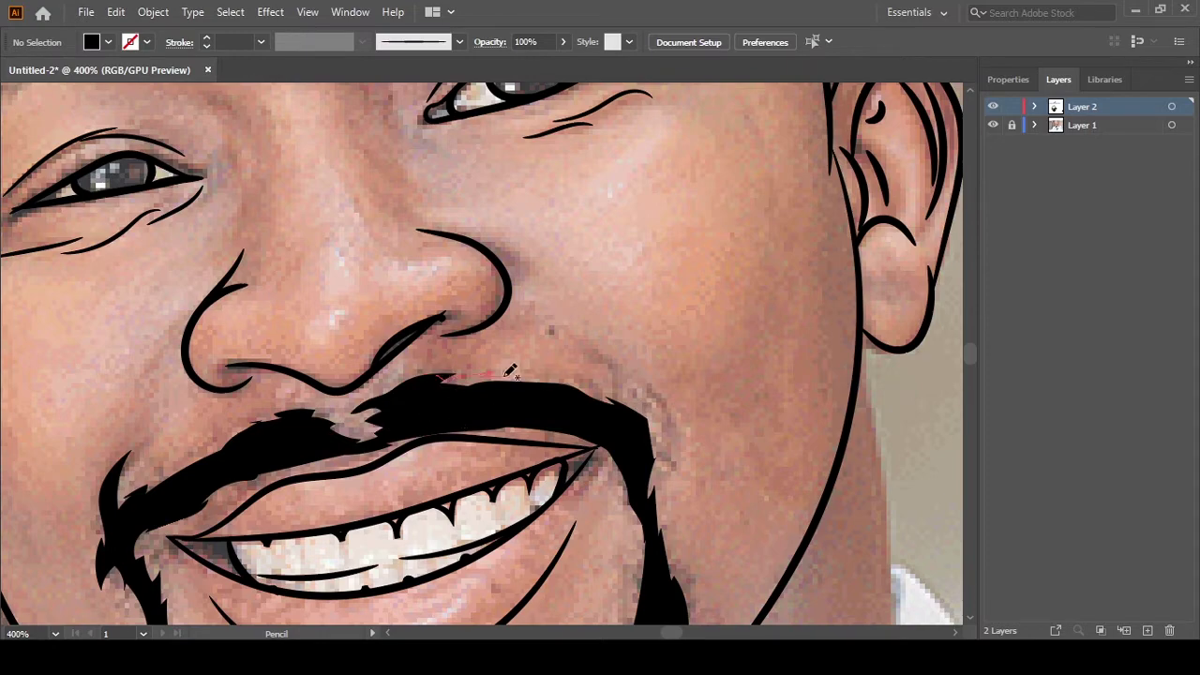
left_click_drag(510, 373, 659, 448)
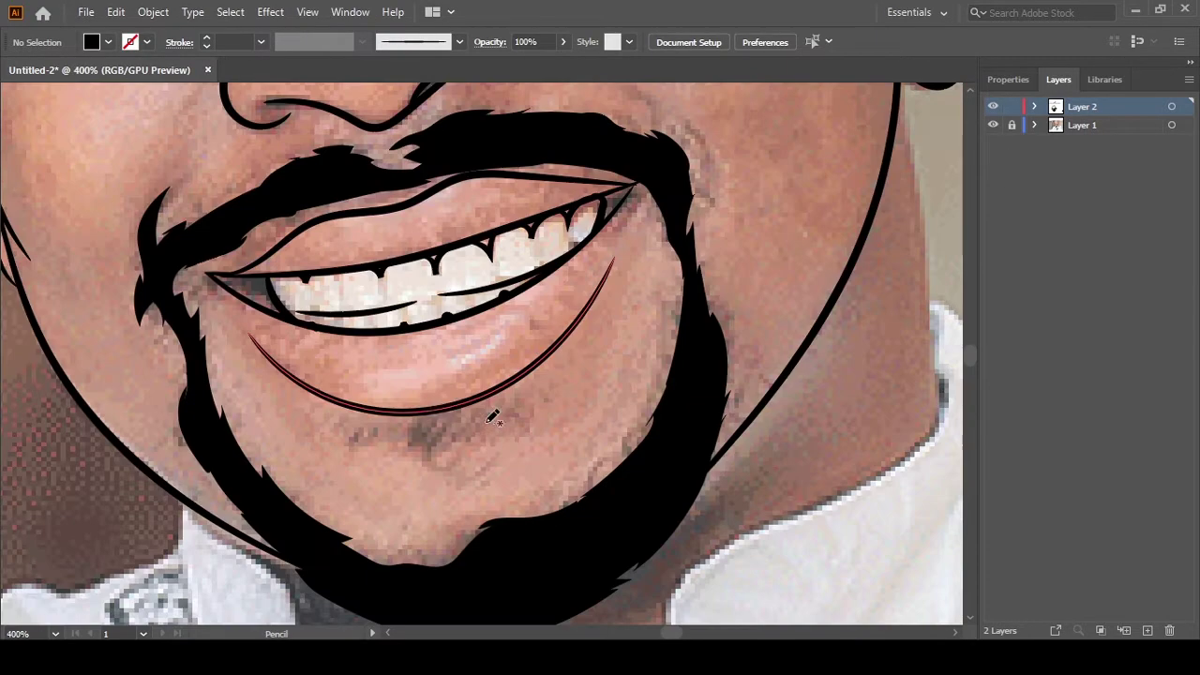
left_click_drag(459, 436, 402, 411)
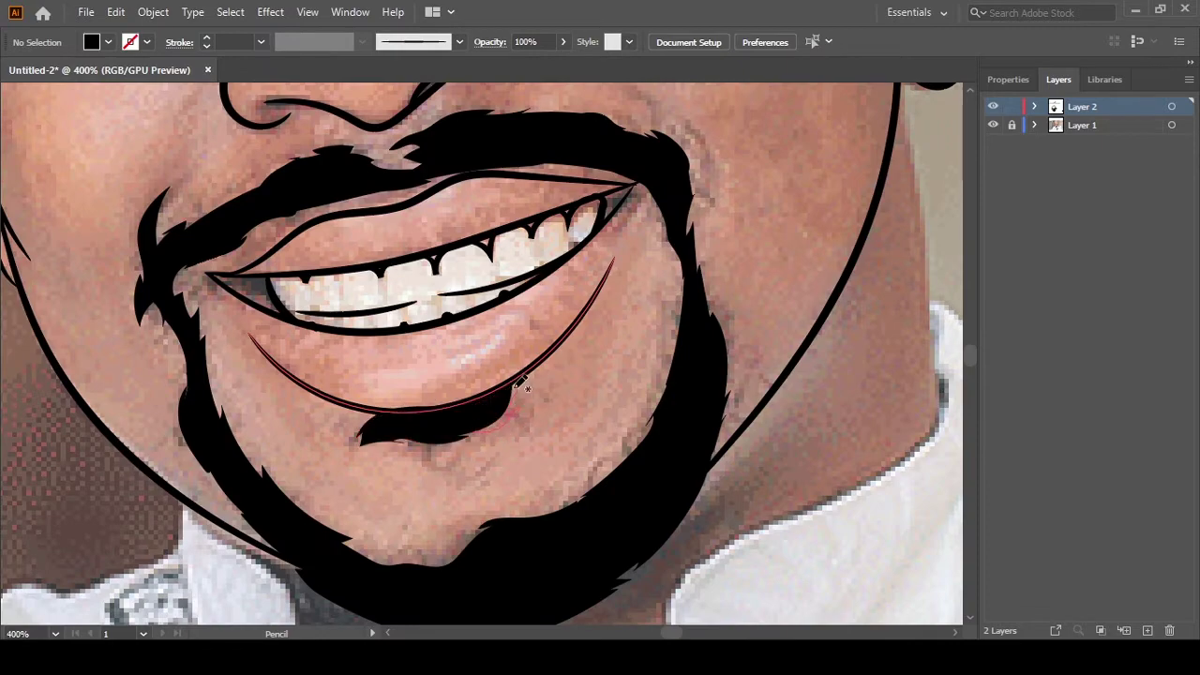
Finish the black shape under the lower lip, then ink the eyelids, inner eye corner and solid black iris
left_click_drag(522, 385, 501, 424)
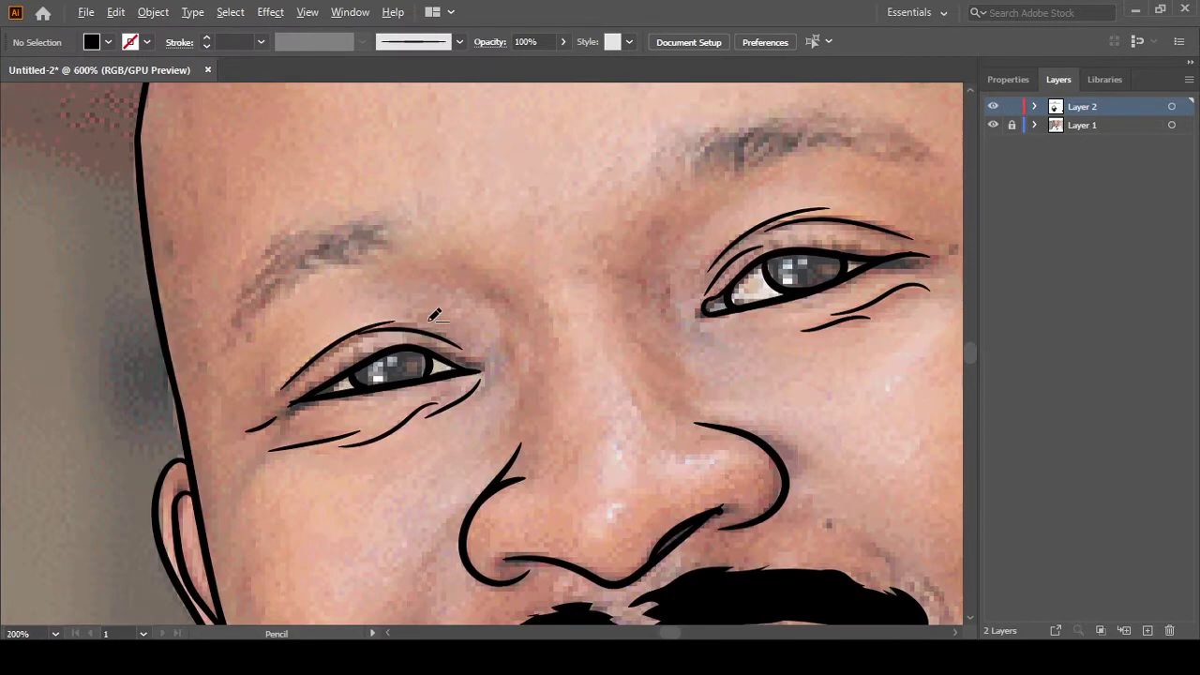
mouse_move(380, 442)
left_mouse_down()
mouse_move(322, 493)
mouse_move(259, 502)
left_mouse_up()
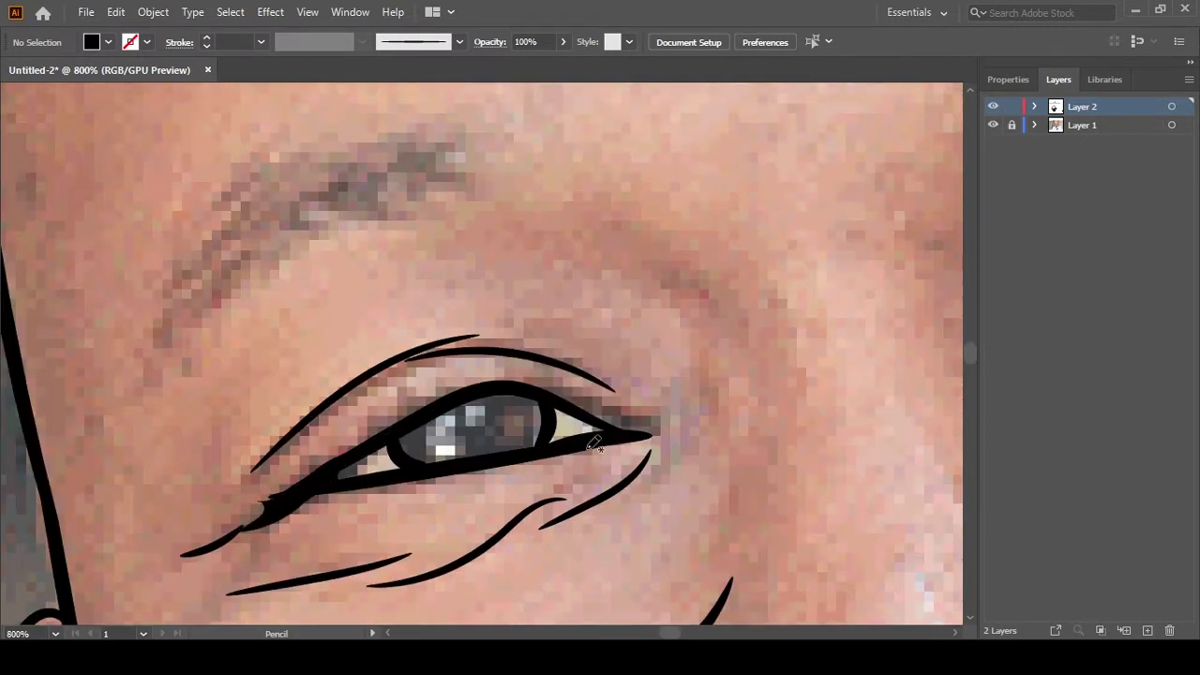
mouse_move(656, 424)
left_mouse_down()
mouse_move(403, 443)
mouse_move(550, 407)
mouse_move(504, 428)
left_mouse_up()
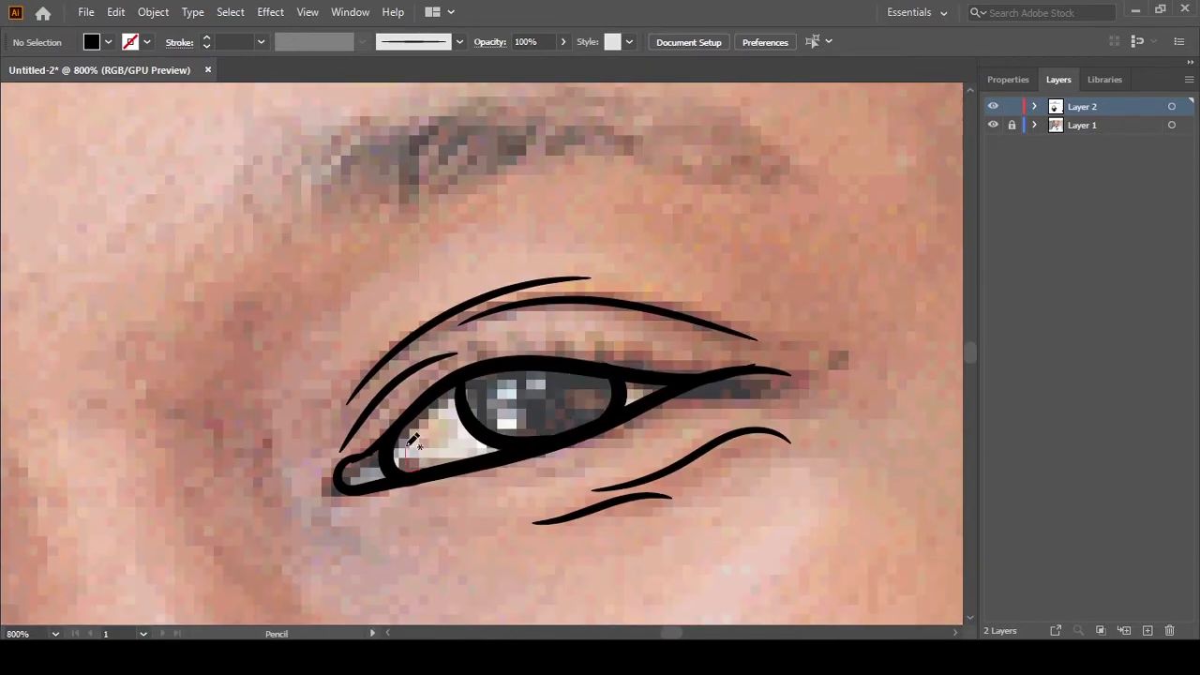
left_click_drag(403, 433, 454, 467)
mouse_move(457, 384)
left_mouse_down()
mouse_move(632, 380)
mouse_move(613, 362)
left_mouse_up()
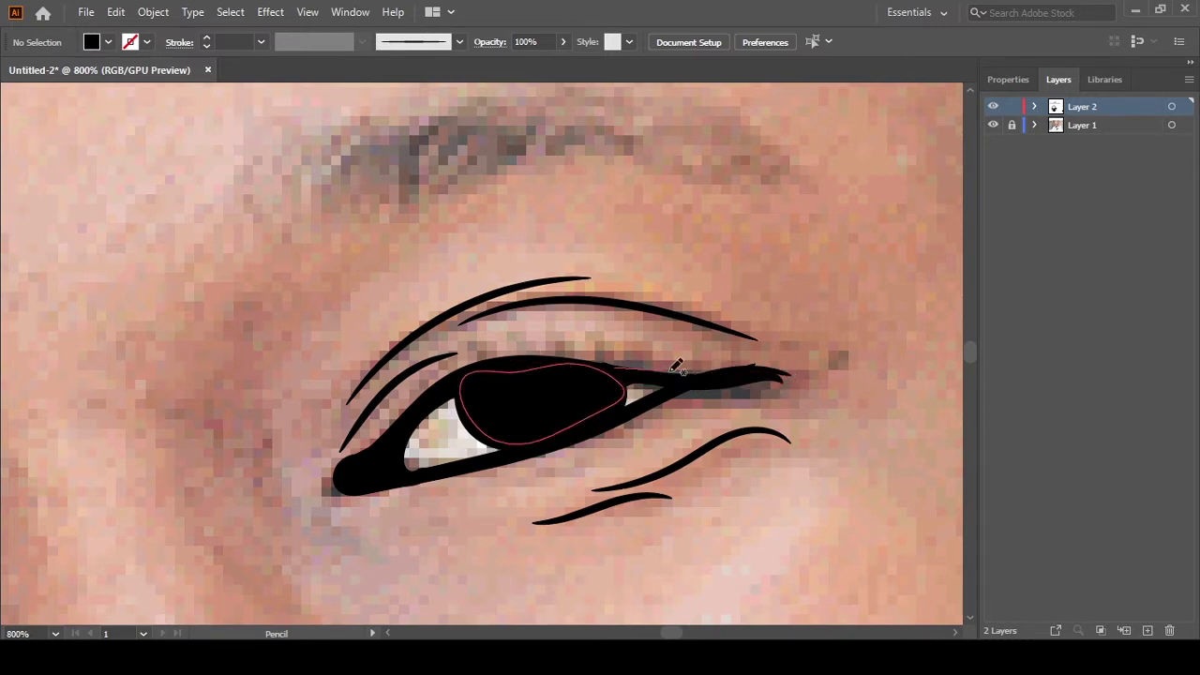
key("ctrl+0")
Trace the first eyebrow over the photo as a closed solid black shape
left_click(994, 125)
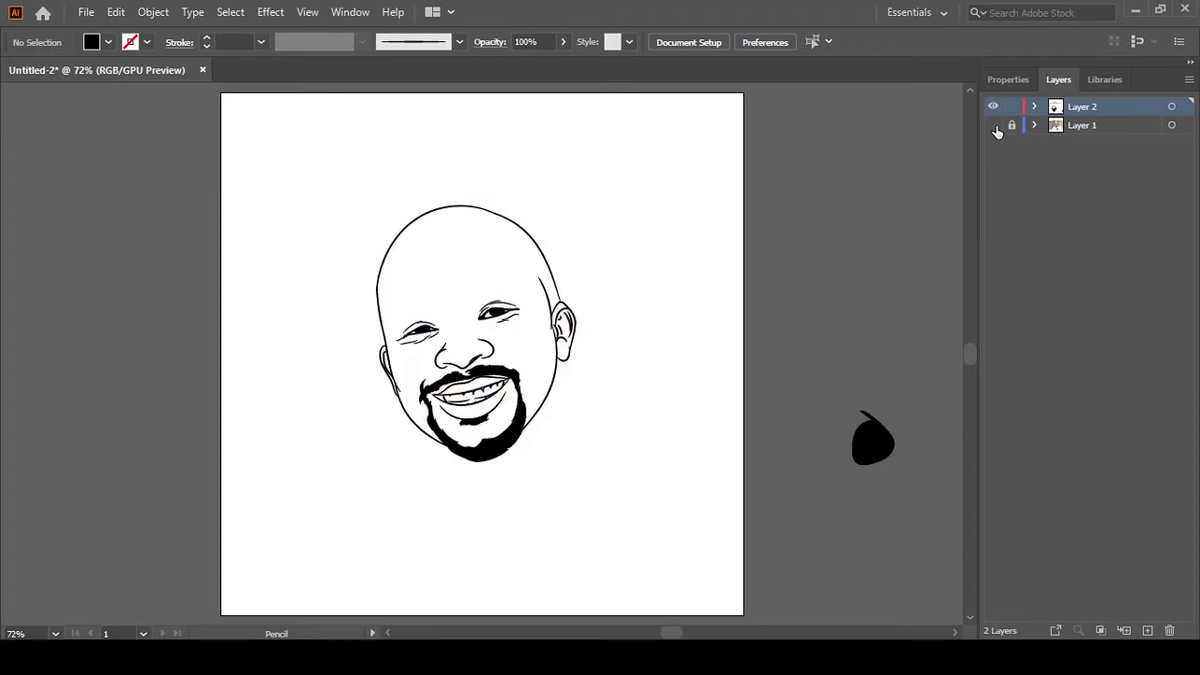
key("ctrl+equal")
key("ctrl+equal")
key("ctrl+equal")
left_click(994, 126)
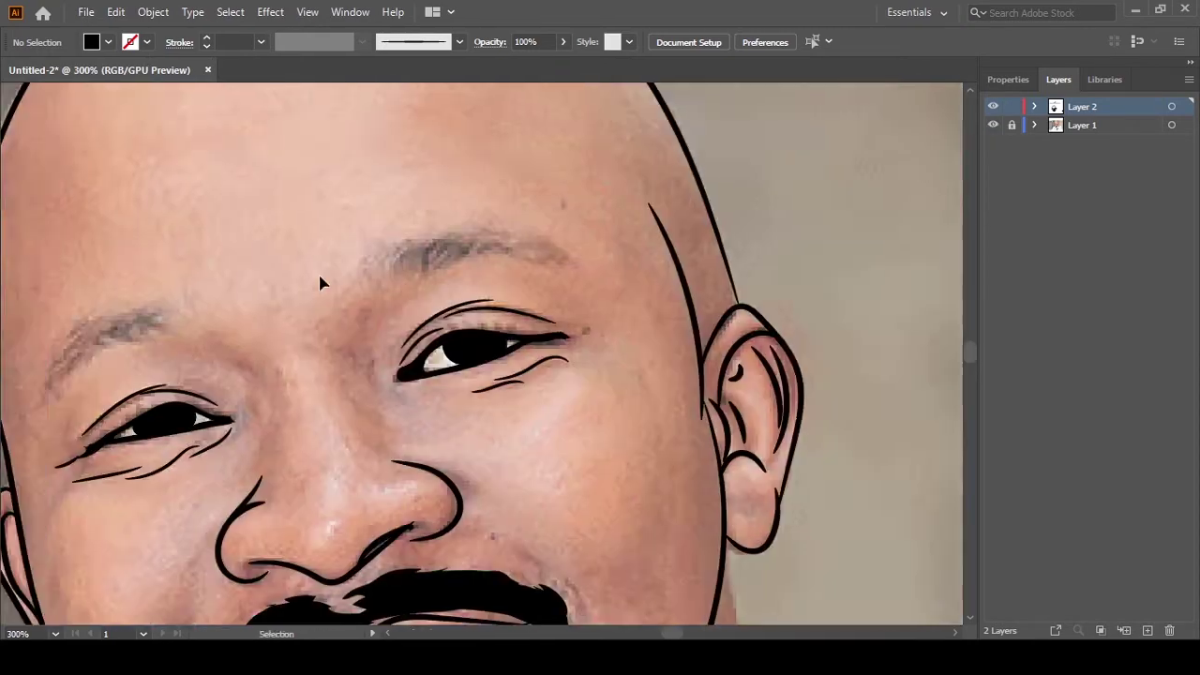
key("ctrl+equal")
key("ctrl+equal")
left_click_drag(374, 482, 563, 393)
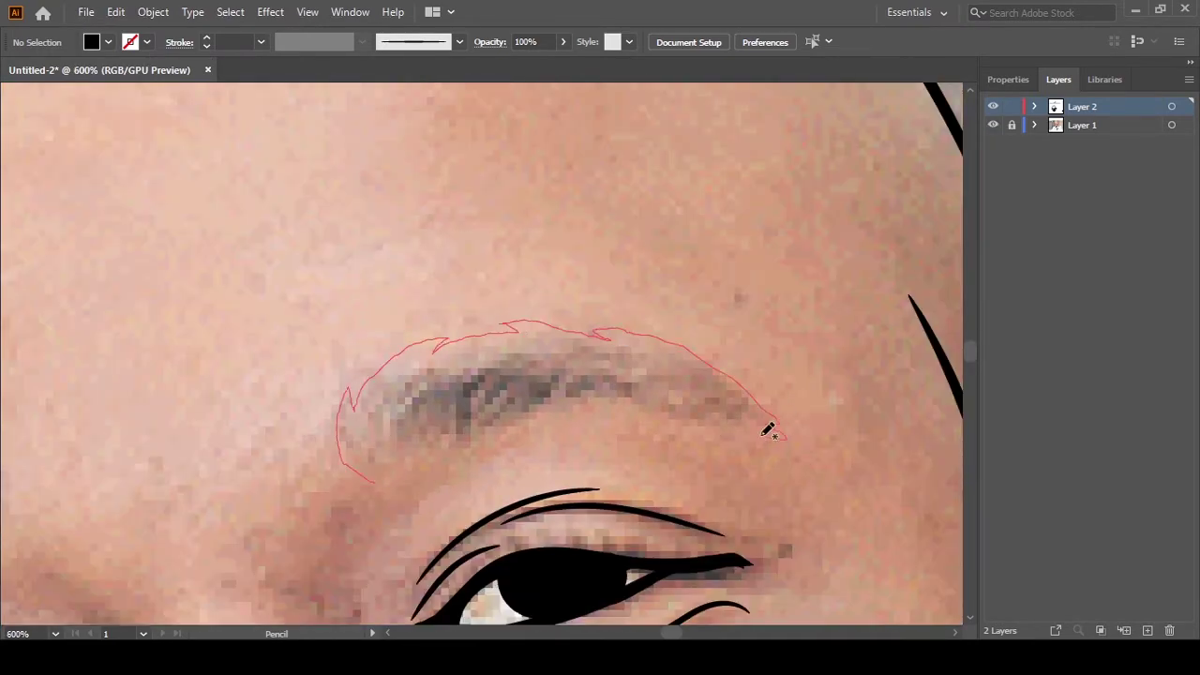
left_click_drag(397, 455, 375, 480)
Outline the second eyebrow as a closed black shape and refine its edge
key("ctrl+0")
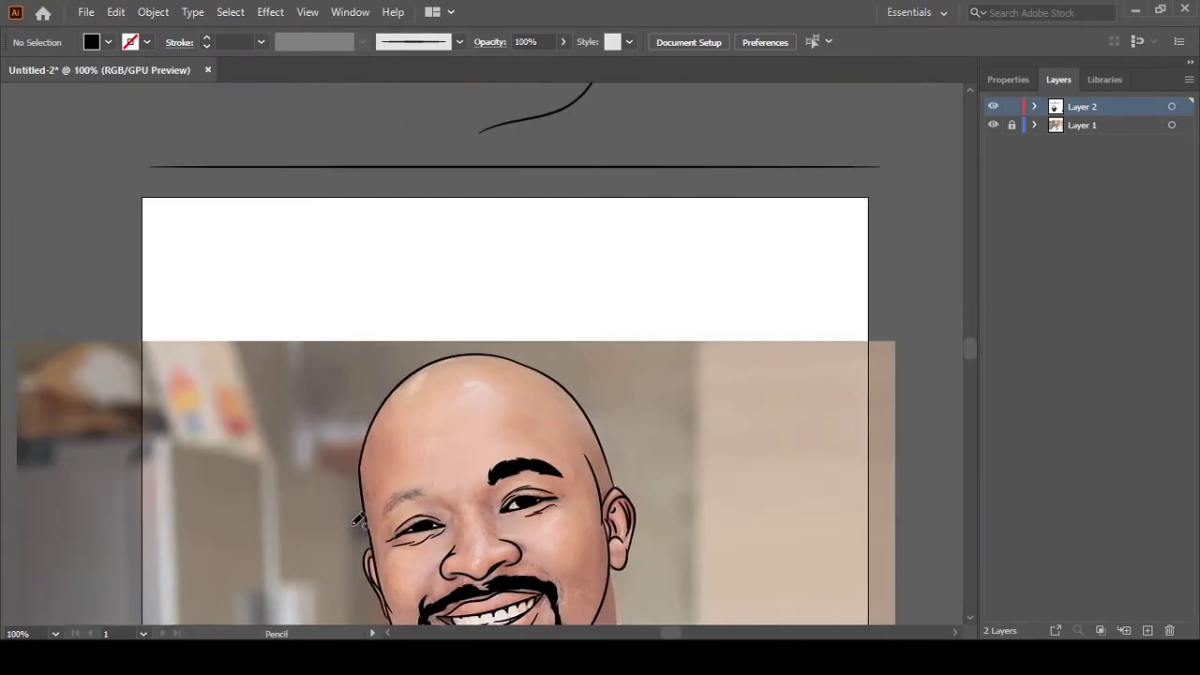
key("ctrl+equal")
key("ctrl+equal")
key("ctrl+equal")
mouse_move(420, 355)
left_mouse_down()
mouse_move(448, 237)
mouse_move(262, 279)
left_mouse_up()
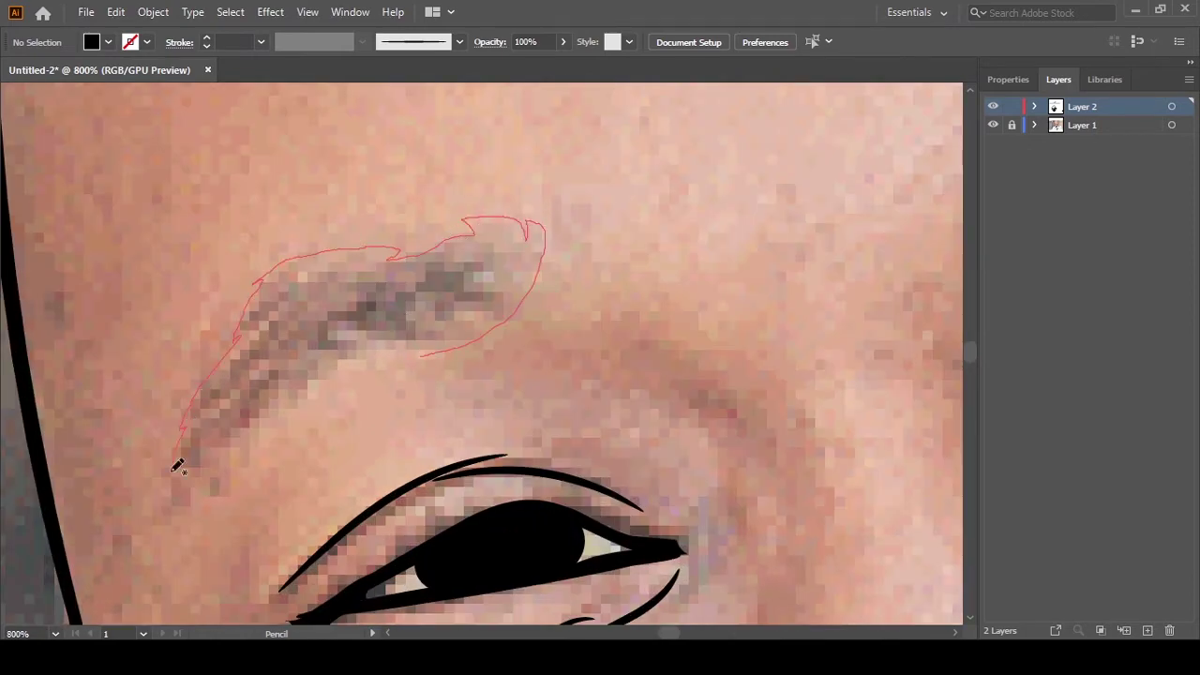
left_click_drag(380, 326, 422, 355)
mouse_move(310, 302)
left_mouse_down()
mouse_move(450, 335)
mouse_move(323, 298)
left_mouse_up()
key("ctrl+minus")
key("ctrl+equal")
key("ctrl+0")
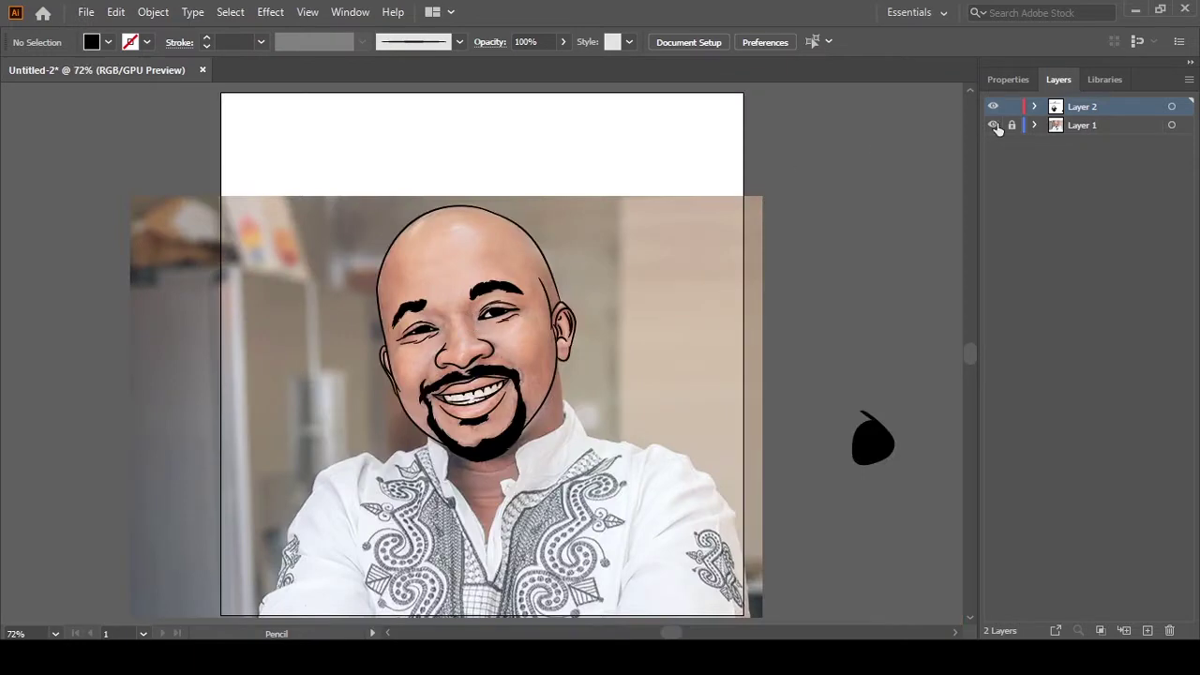
Hide the reference photo and select all the line art
left_click(994, 125)
scroll(470, 303, "up", 5)
key("b")
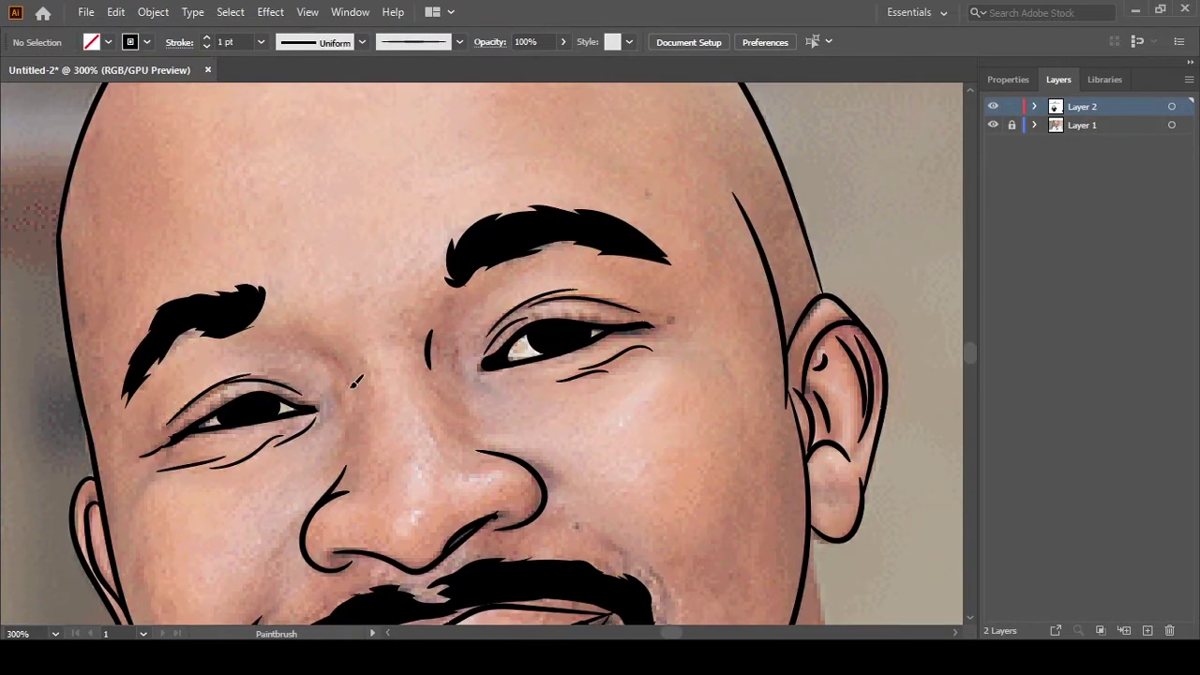
key("ctrl+0")
left_click(994, 125)
key("v")
key("ctrl+a")
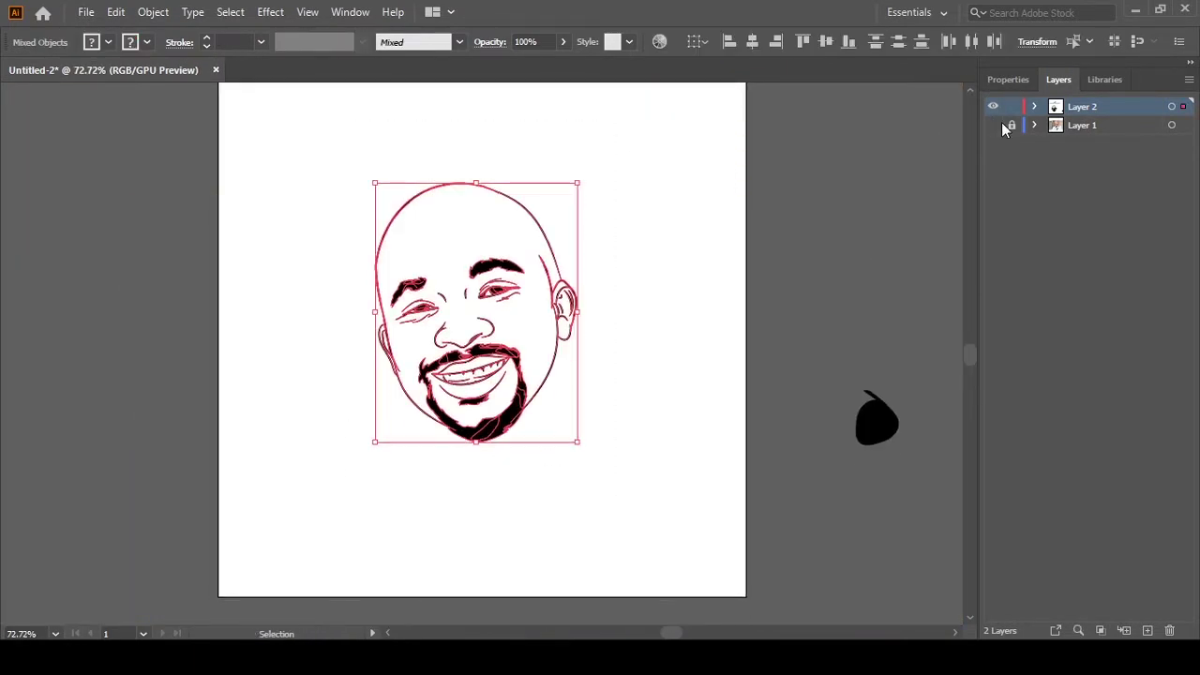
Shift the selected line art to line up with the reference photo
left_click(994, 125)
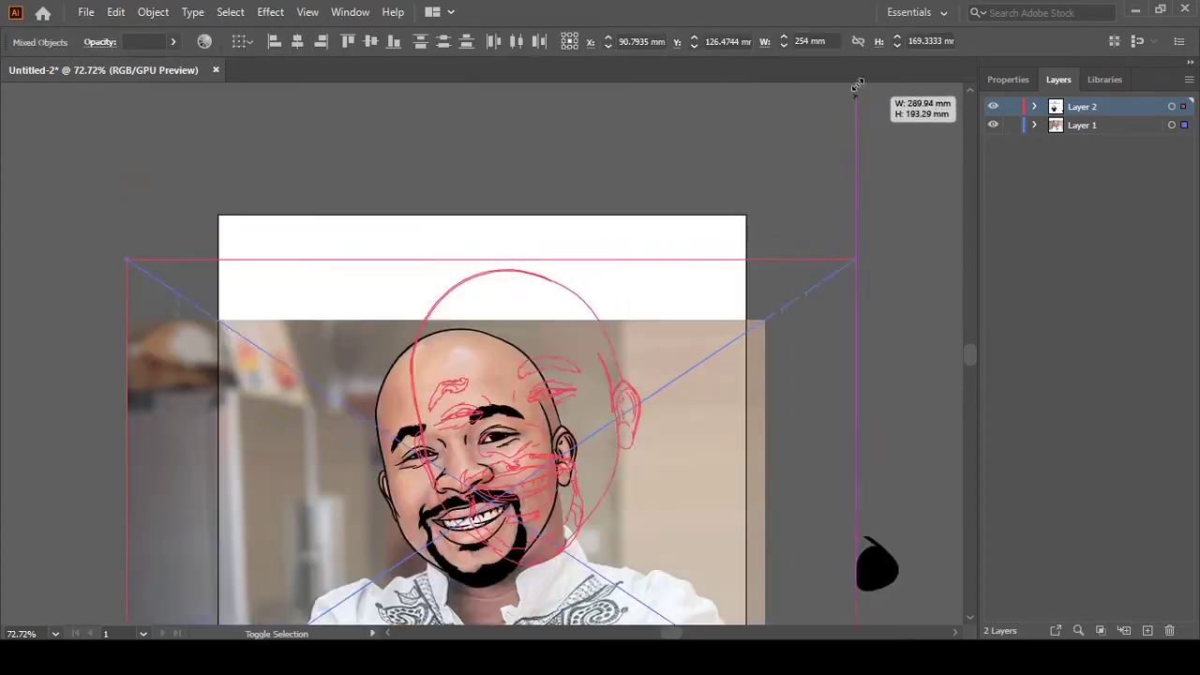
left_click_drag(372, 496, 506, 387)
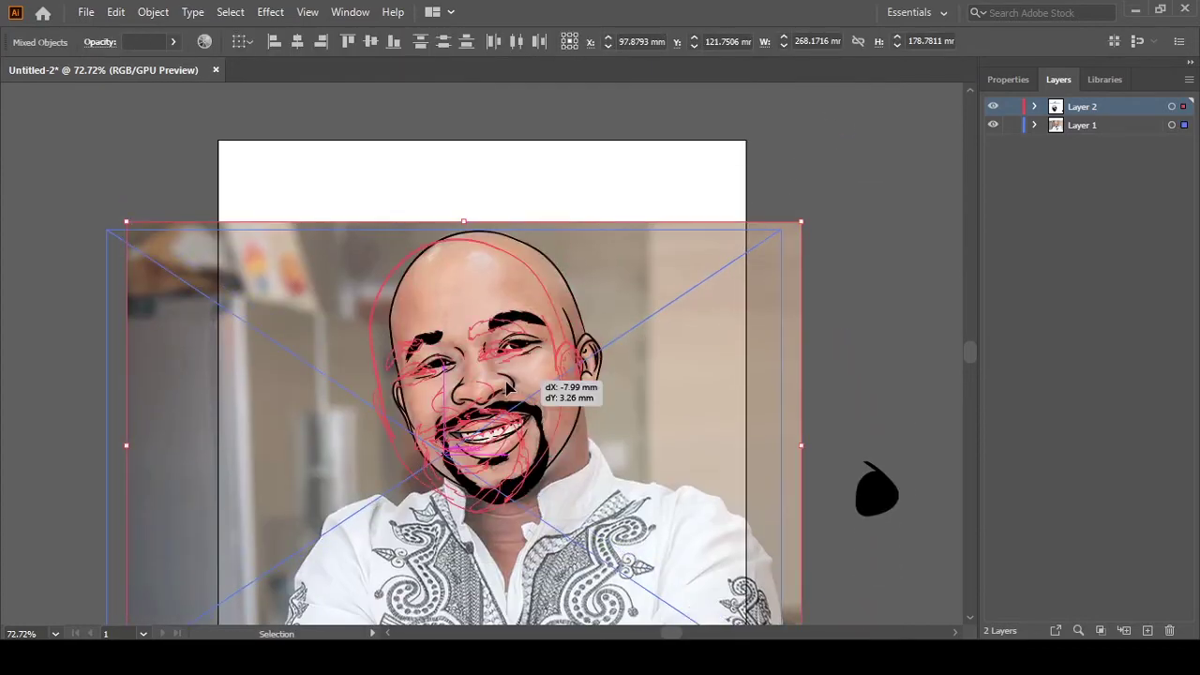
left_click(993, 125)
Duplicate the line-art layer into a Layer 2 copy
left_click_drag(638, 153, 348, 461)
scroll(557, 348, "up", 5)
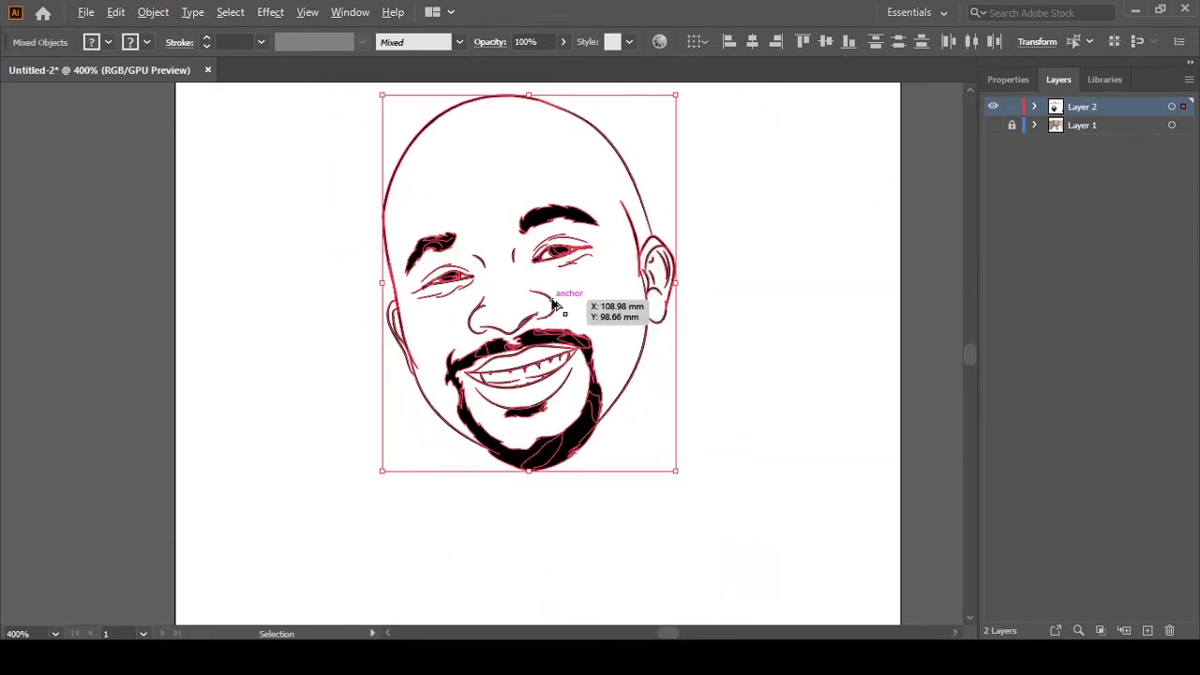
left_click(1008, 79)
key("ctrl+shift+a")
left_click(1059, 79)
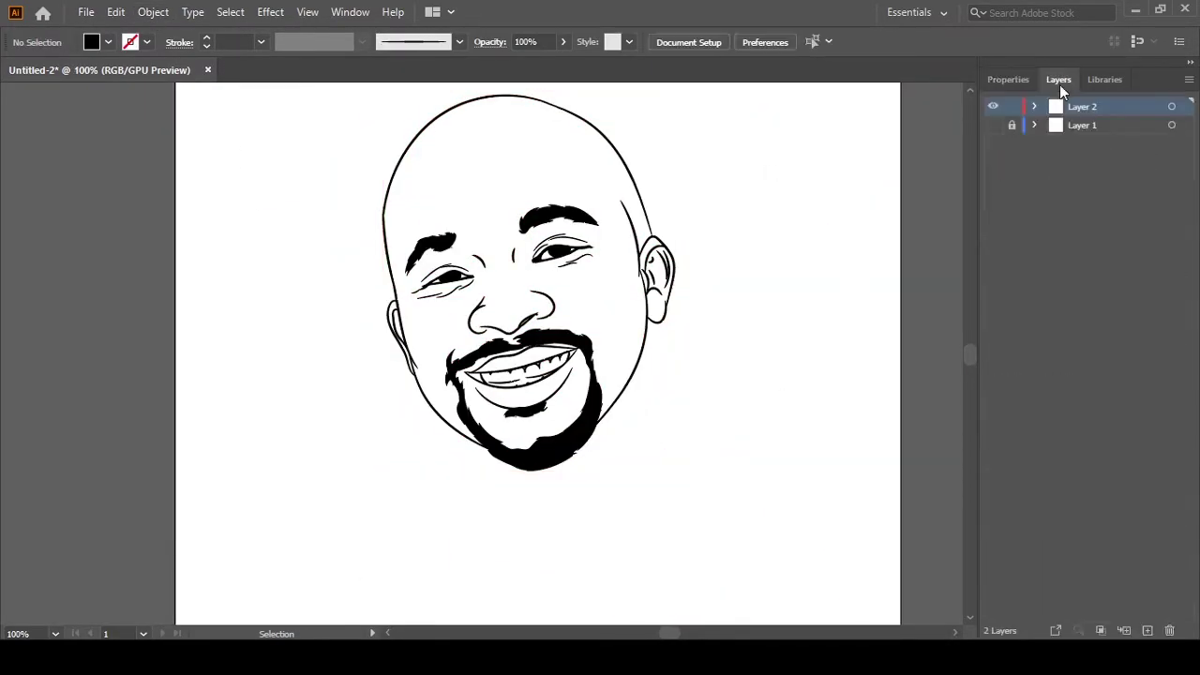
left_click_drag(1082, 125, 1148, 630)
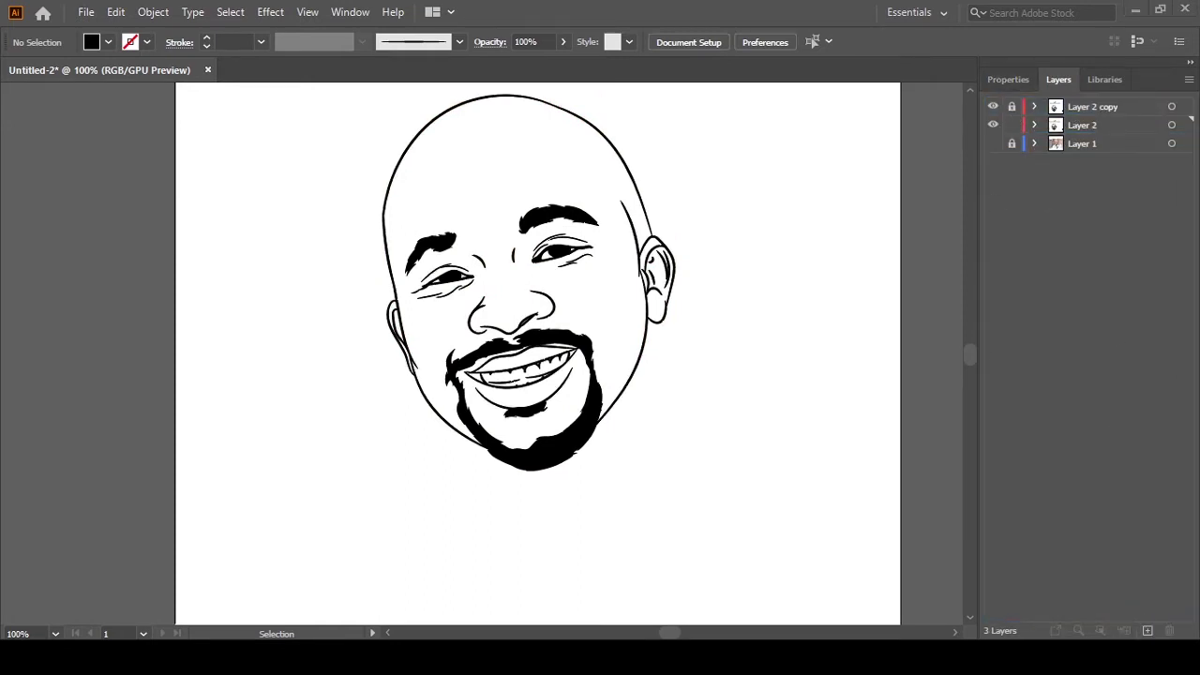
On Layer 2, draw a salmon rectangle covering the face, then group all the artwork
left_click(1032, 125)
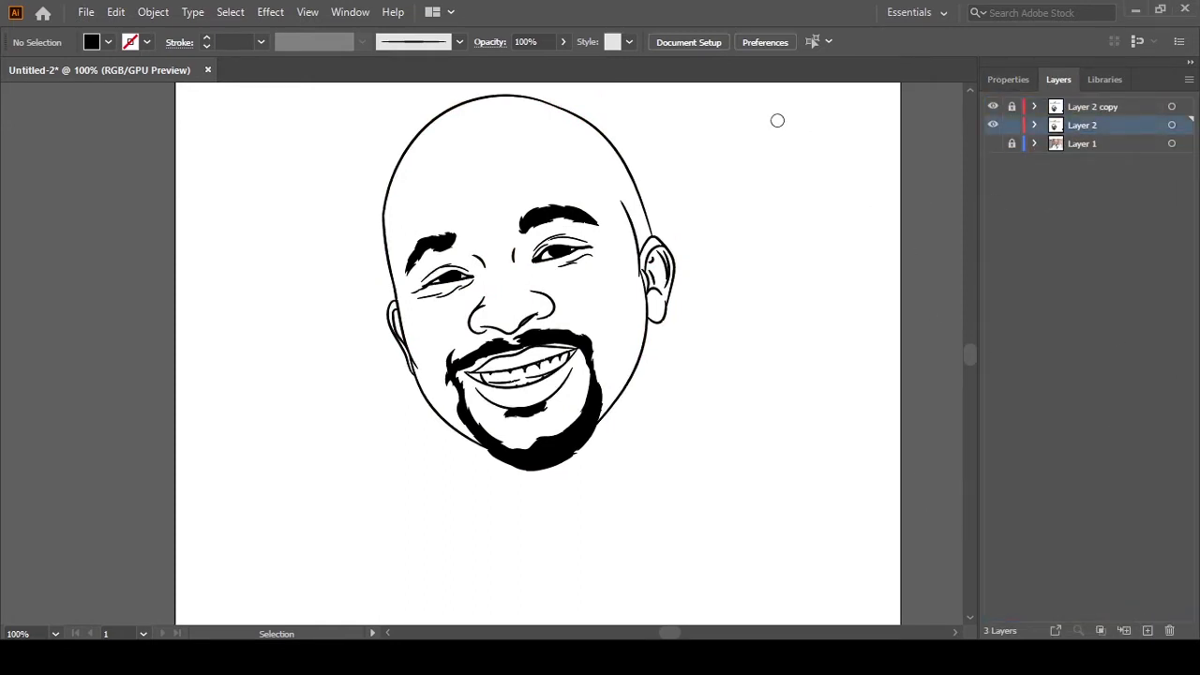
key("m")
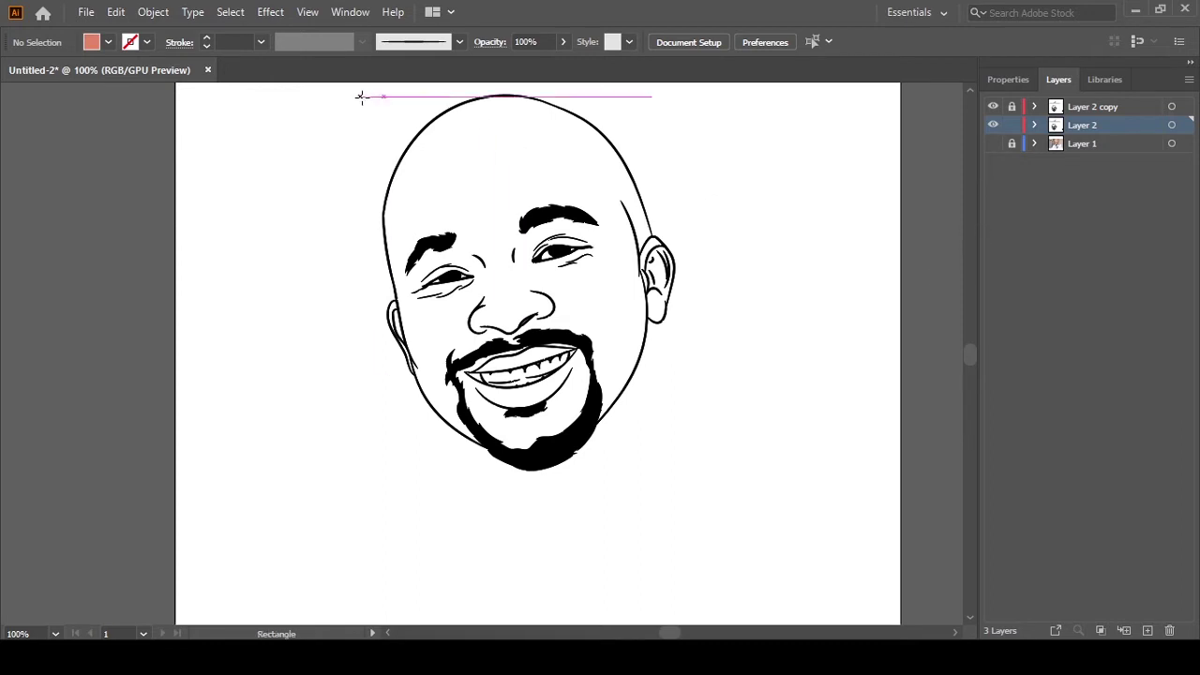
left_click_drag(303, 129, 761, 555)
key("v")
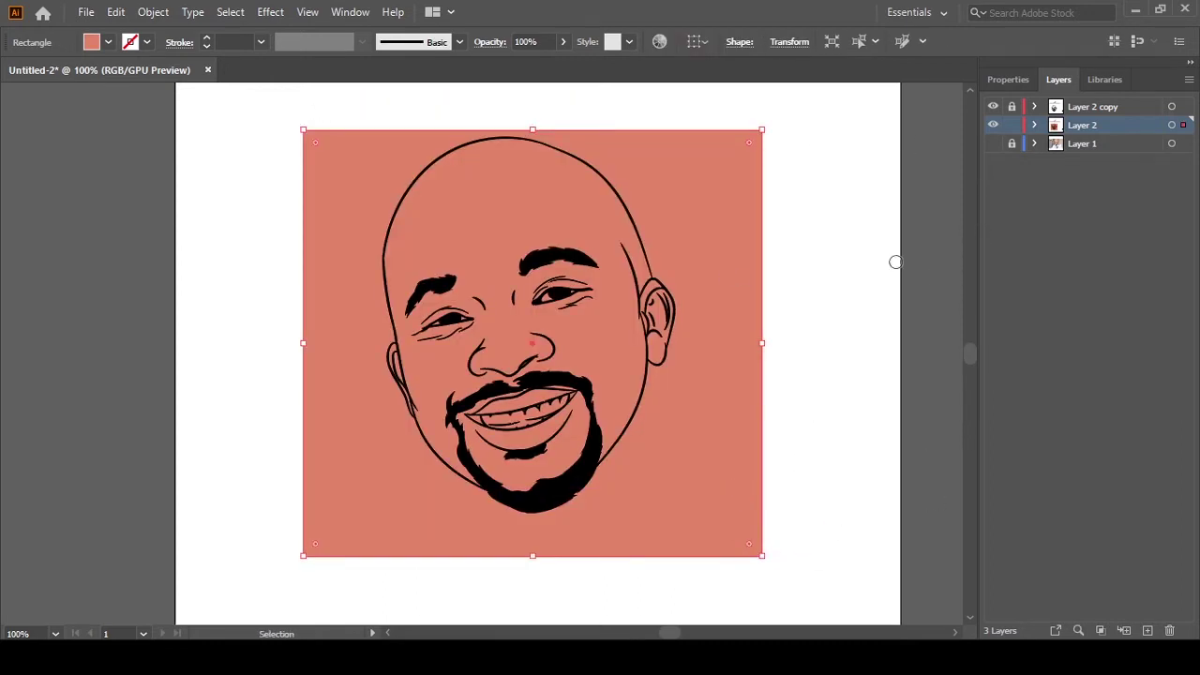
left_click(817, 97)
key("ctrl+a")
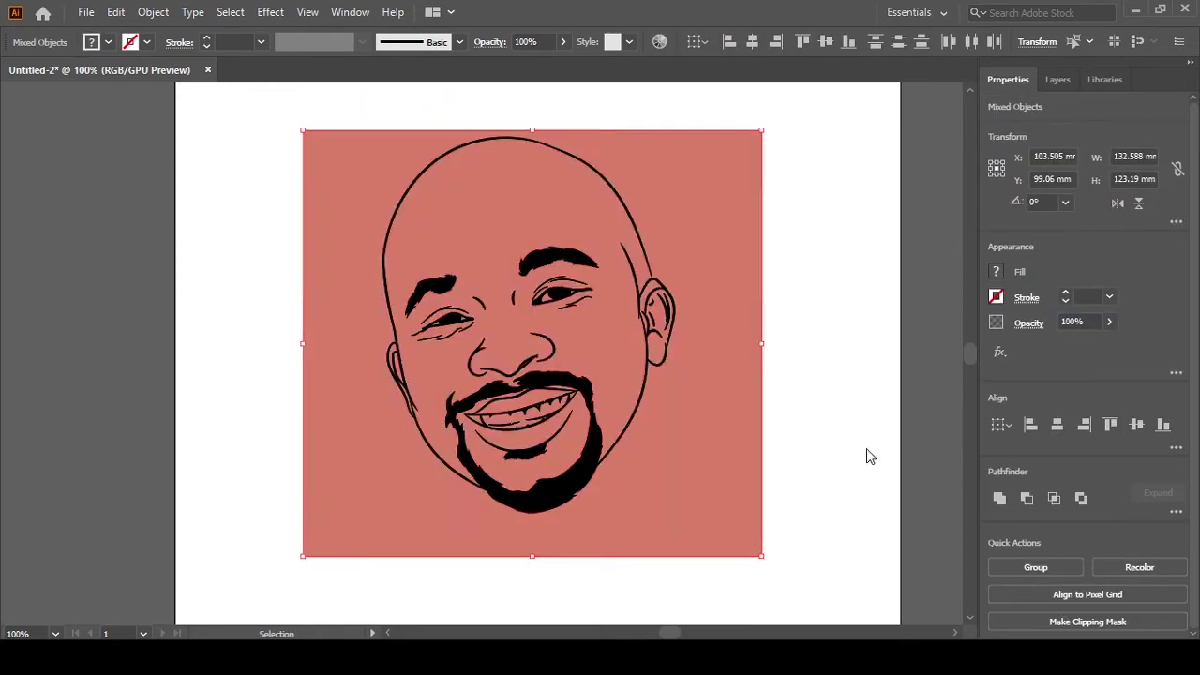
key("ctrl+g")
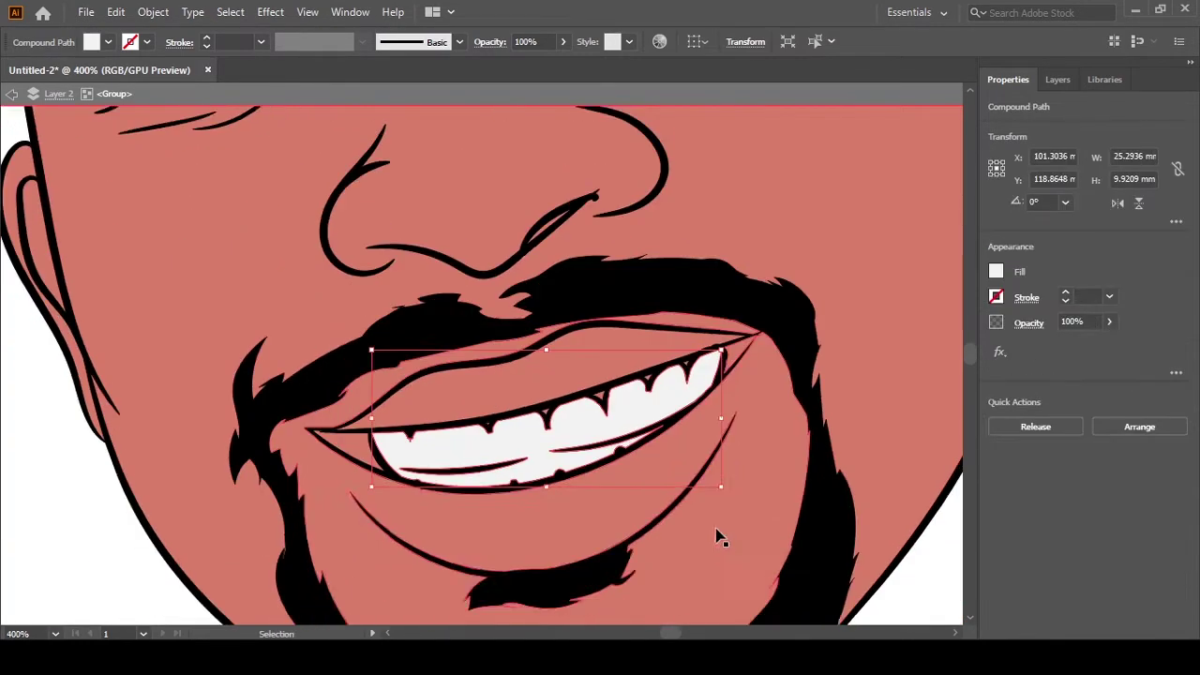
Select the three small gaps between the teeth
scroll(683, 322, "up", 3)
left_click(525, 322, "shift")
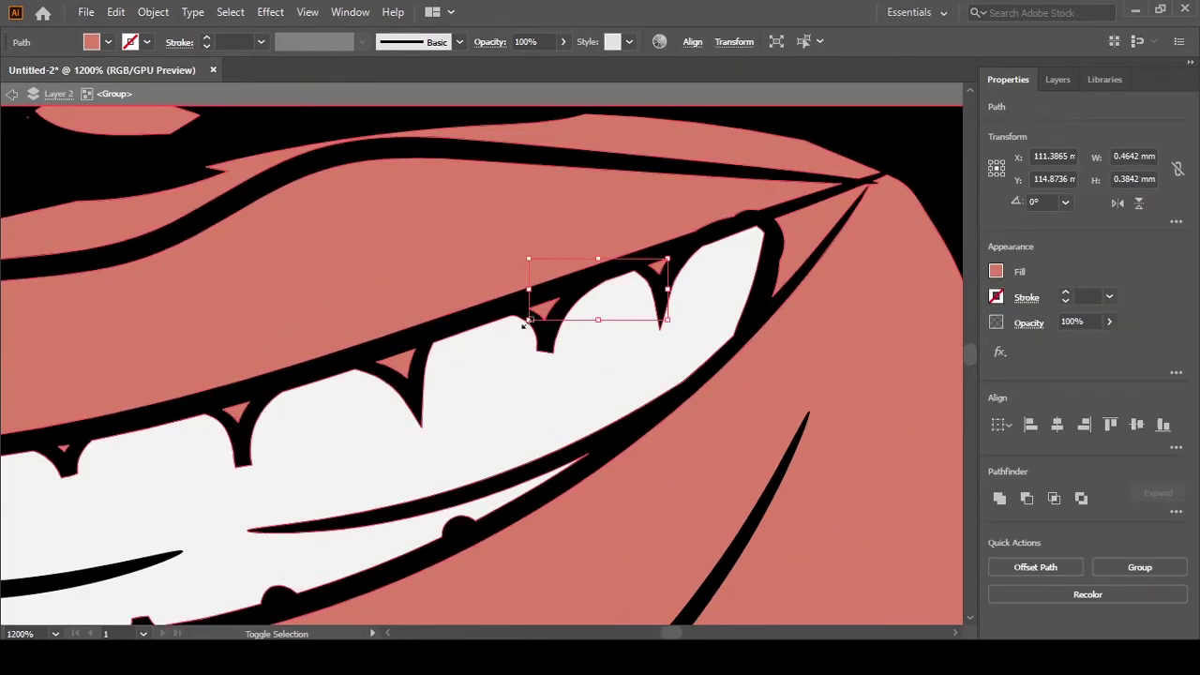
left_click(395, 362, "shift")
left_click(237, 412, "shift")
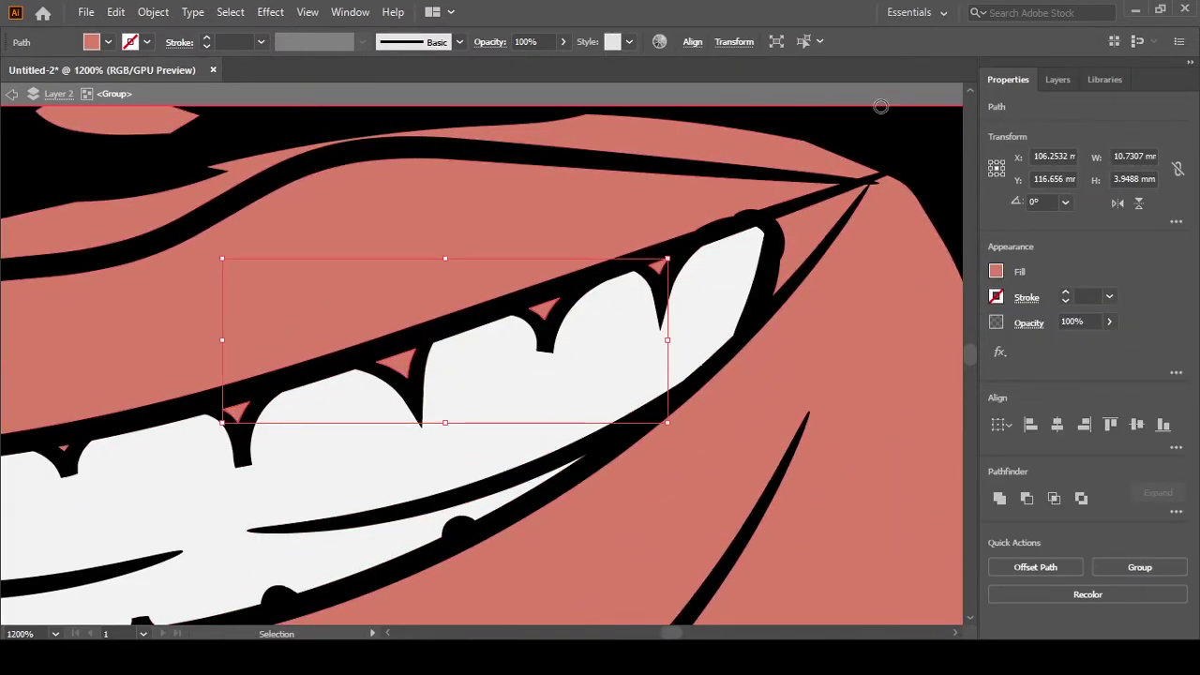
scroll(557, 496, "up", 5)
scroll(637, 535, "up", 3)
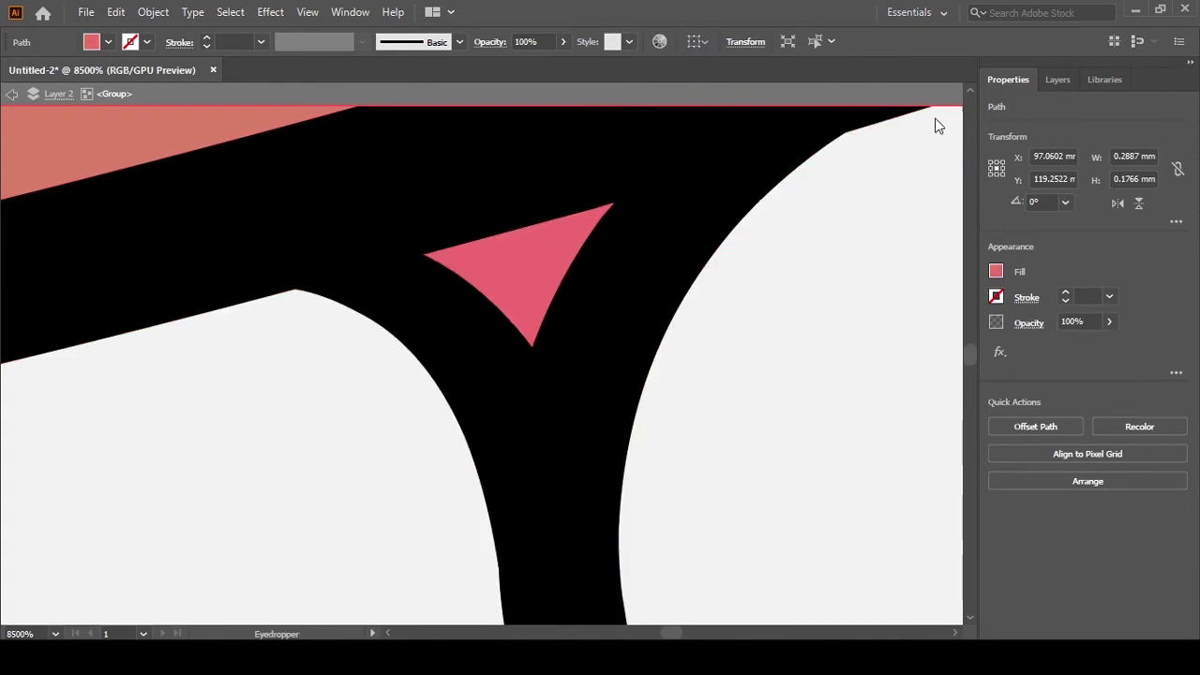
key("v")
scroll(429, 429, "down", 5)
scroll(544, 384, "up", 3)
key("ctrl+0")
scroll(662, 423, "up", 5)
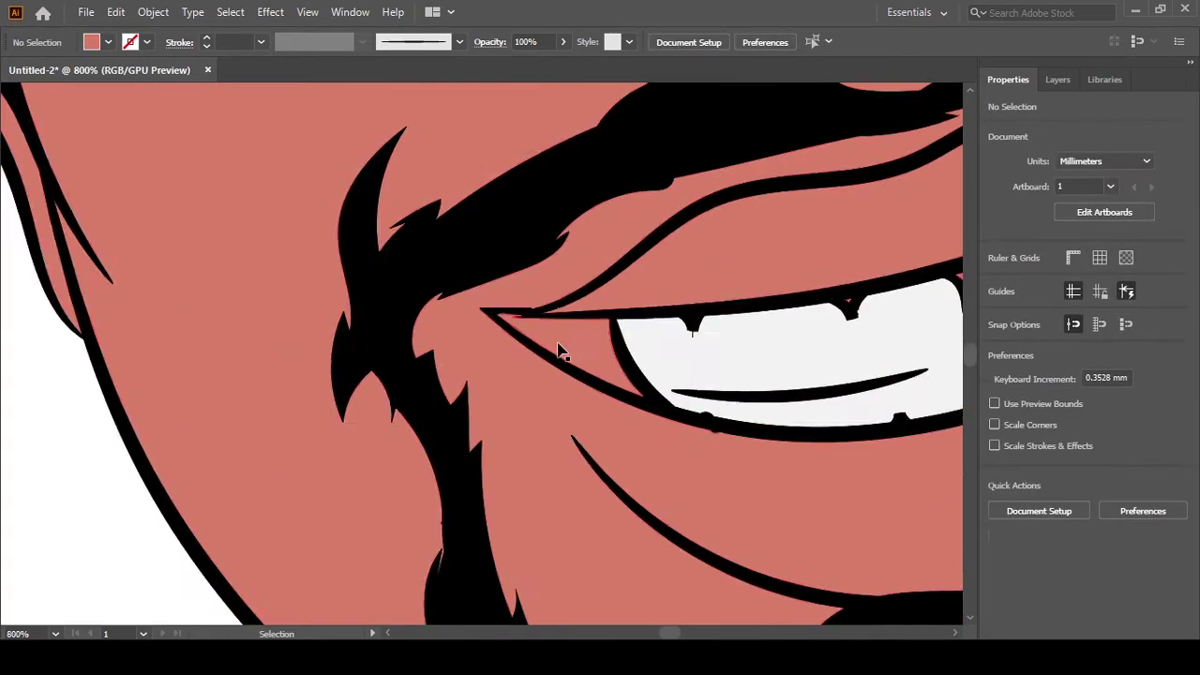
Fill the small eye-corner shape with black
left_click(558, 350)
key("i")
left_click(919, 129)
key("v")
key("ctrl+0")
left_click(91, 509)
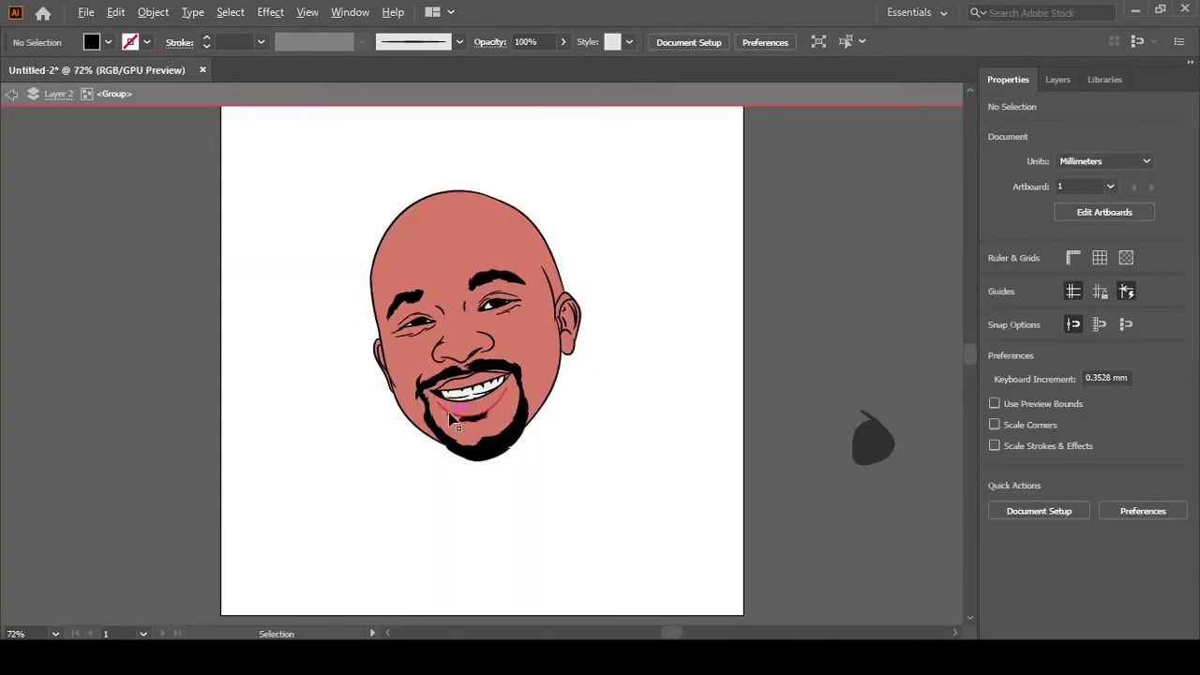
scroll(451, 419, "up", 5)
Give the upper lip shape a darker pink fill
left_click(784, 176)
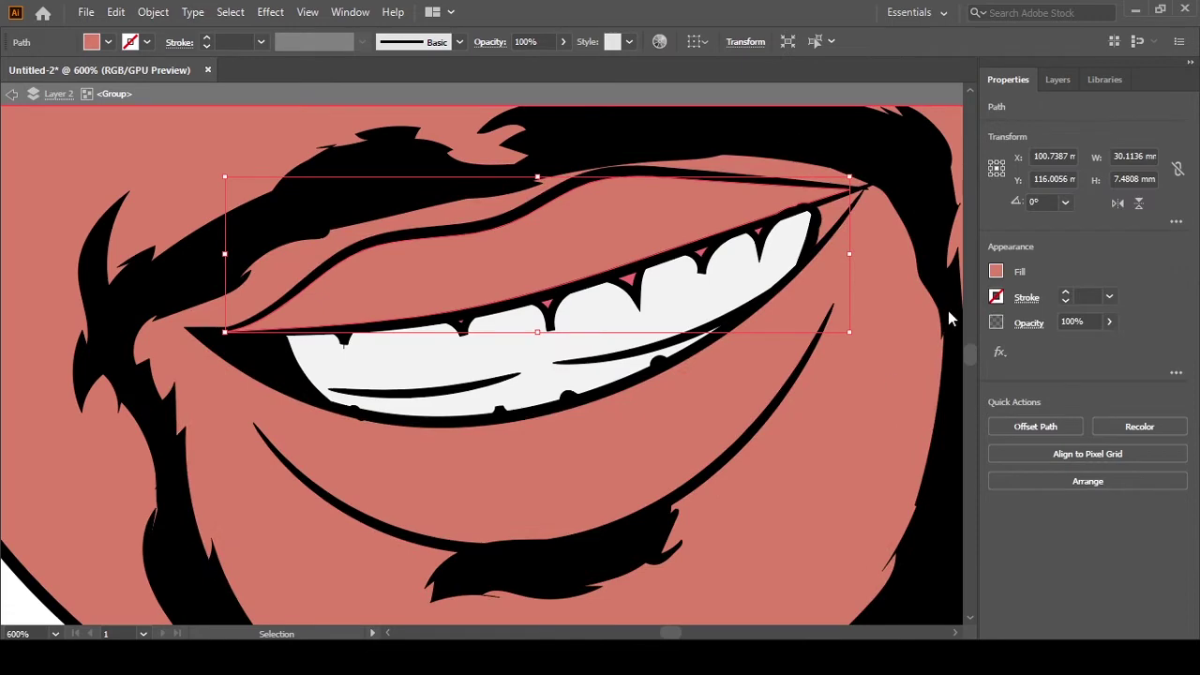
key("i")
left_click(790, 316)
key("ctrl+0")
left_click(694, 363)
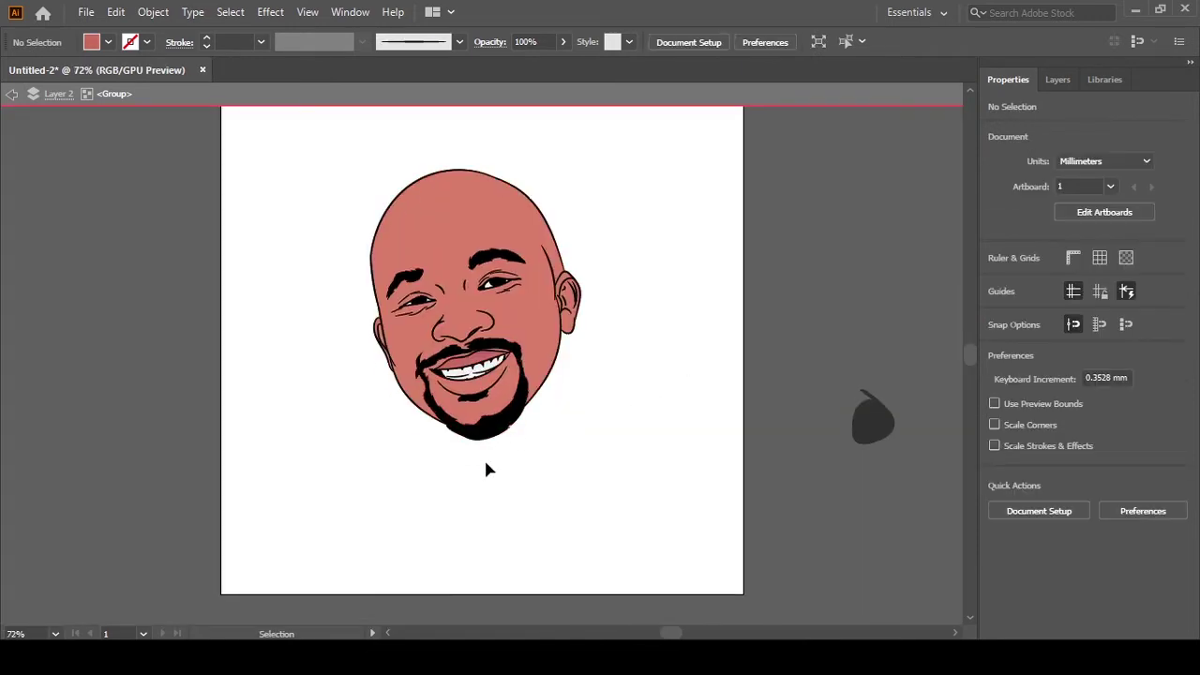
Inside the group, pencil a black shape along the upper lip line
scroll(485, 468, "up", 5)
scroll(563, 276, "up", 5)
scroll(718, 404, "down", 3)
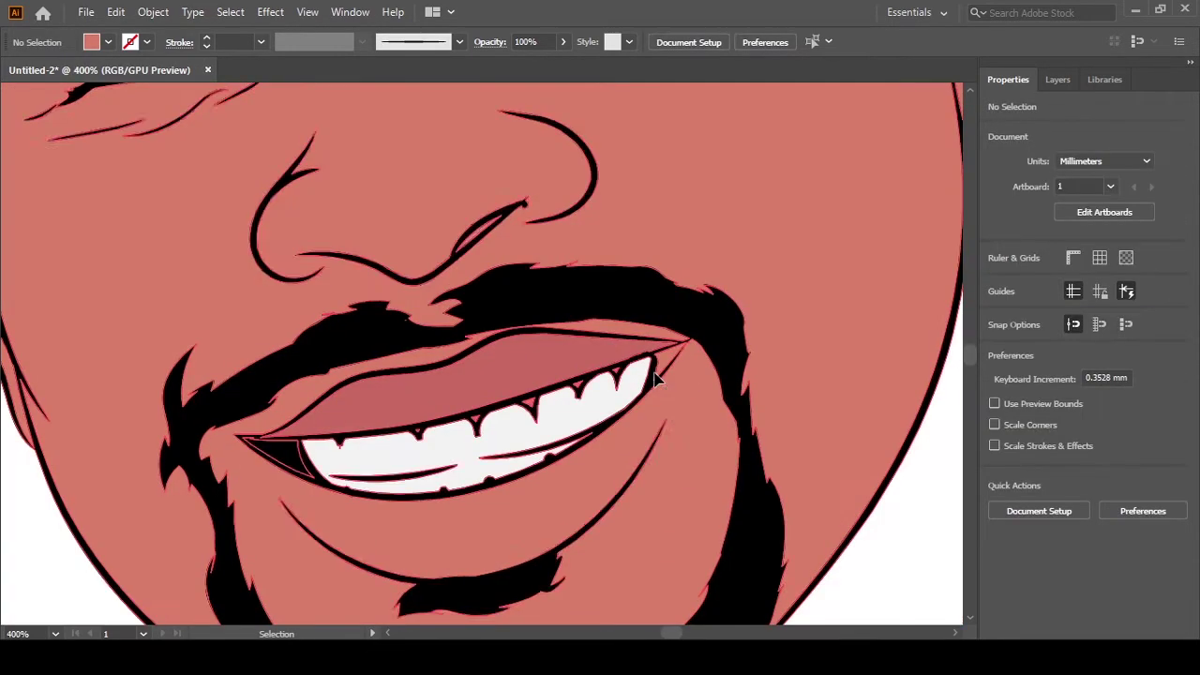
double_click(657, 378)
scroll(675, 362, "up", 5)
key("i")
left_click(543, 356)
key("n")
mouse_move(786, 185)
left_mouse_down()
mouse_move(668, 364)
mouse_move(790, 185)
left_mouse_up()
key("ctrl+0")
key("v")
key("Escape")
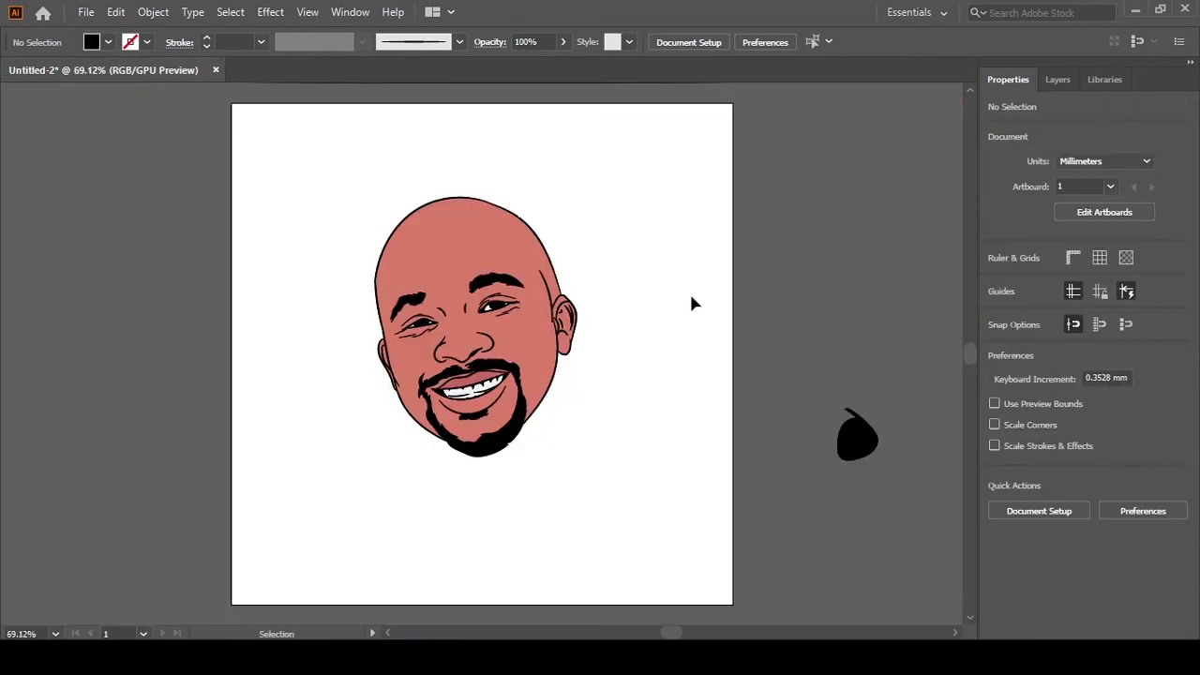
Delete the stray pink ear and lip fills from the copied layer and show Layer 2 again
left_click(1057, 79)
left_click(1036, 124)
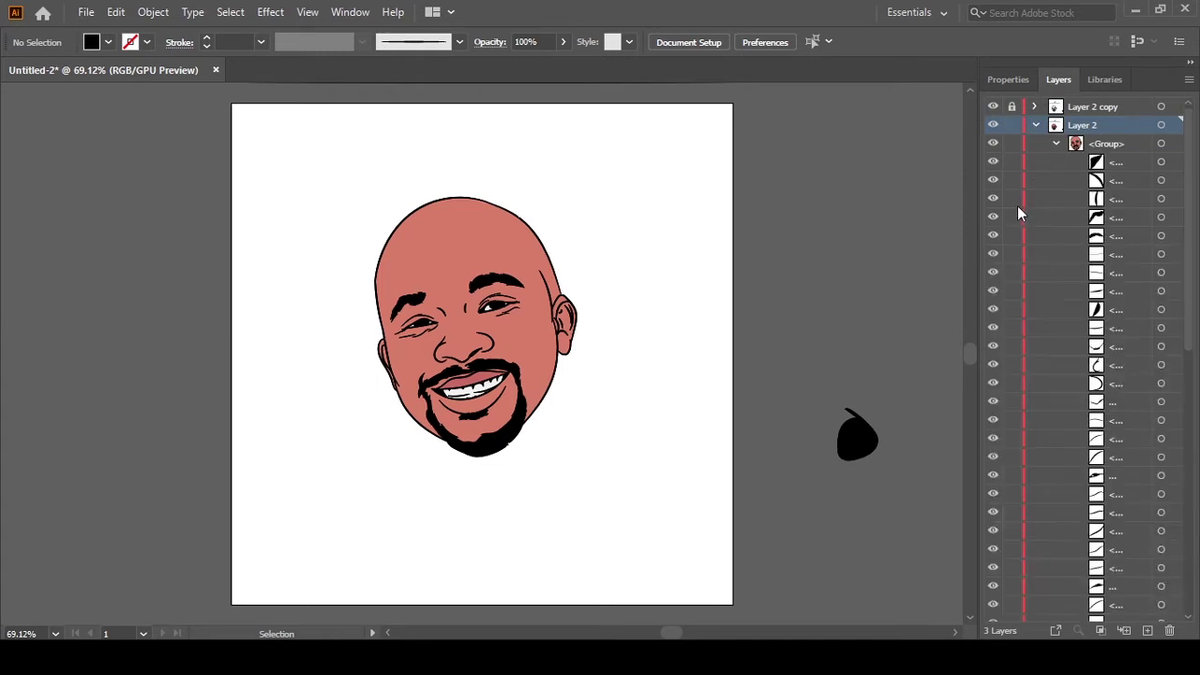
scroll(1012, 282, "down", 5)
scroll(1008, 234, "up", 5)
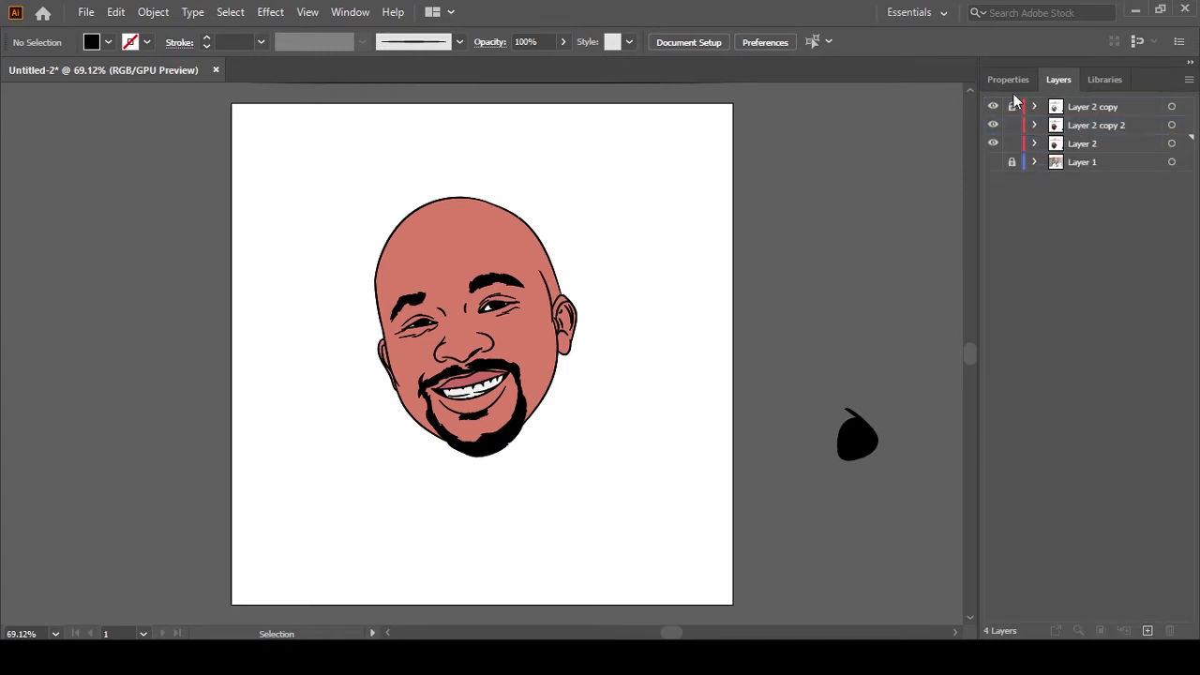
key("a")
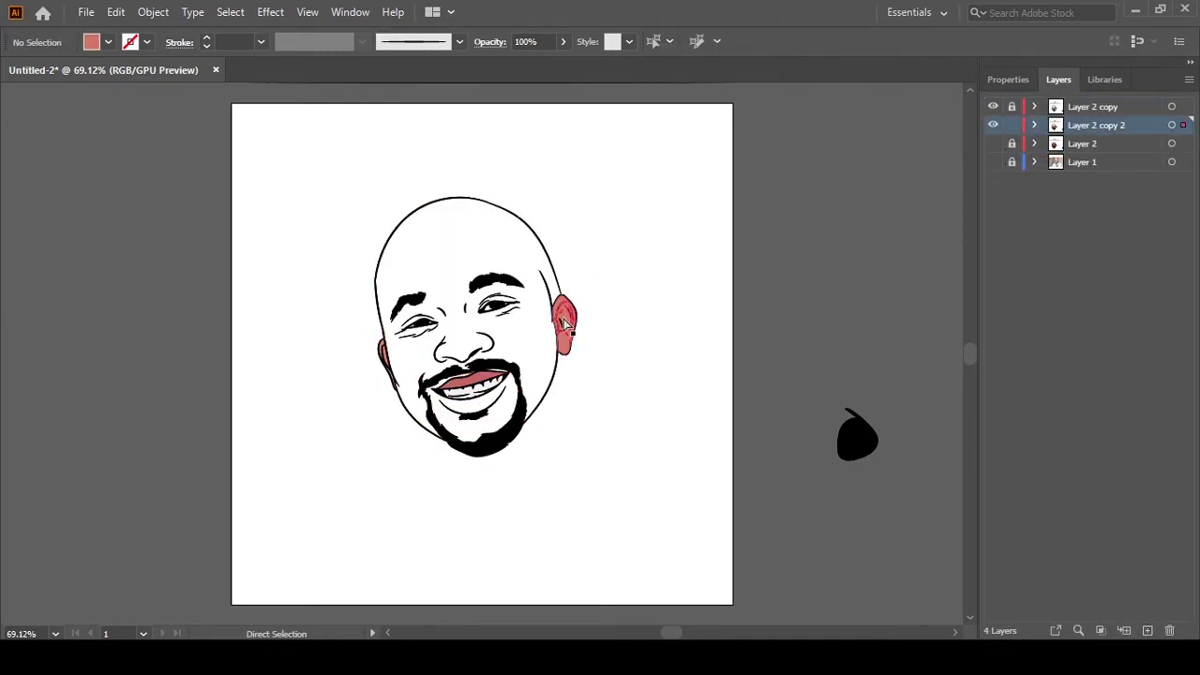
left_click_drag(317, 328, 398, 407)
key("Delete")
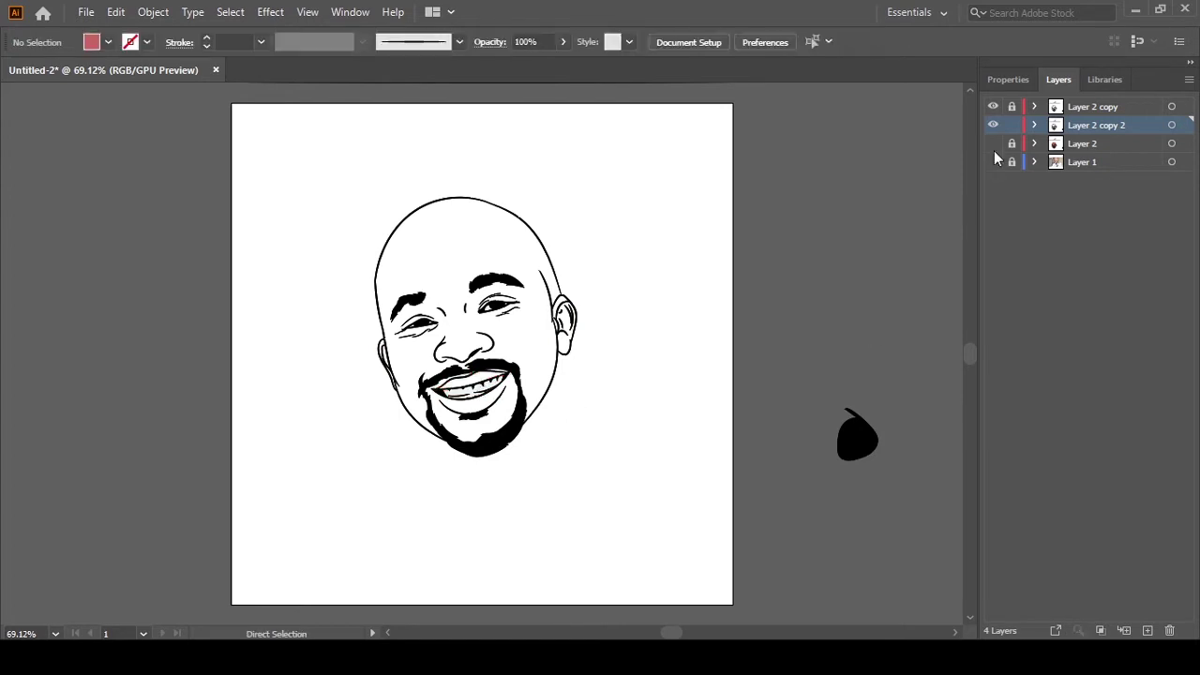
left_click(993, 144)
Add a new shadow layer and draw a closed dark red shadow along the left forehead
key("i")
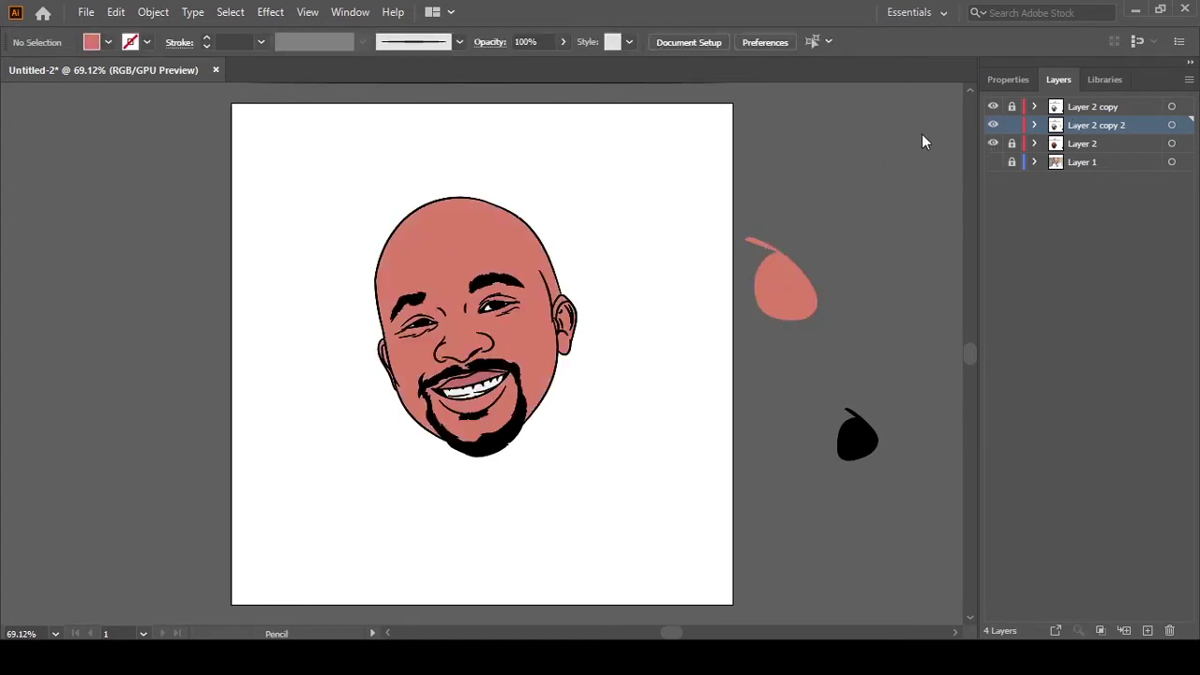
key("v")
left_click(1148, 629)
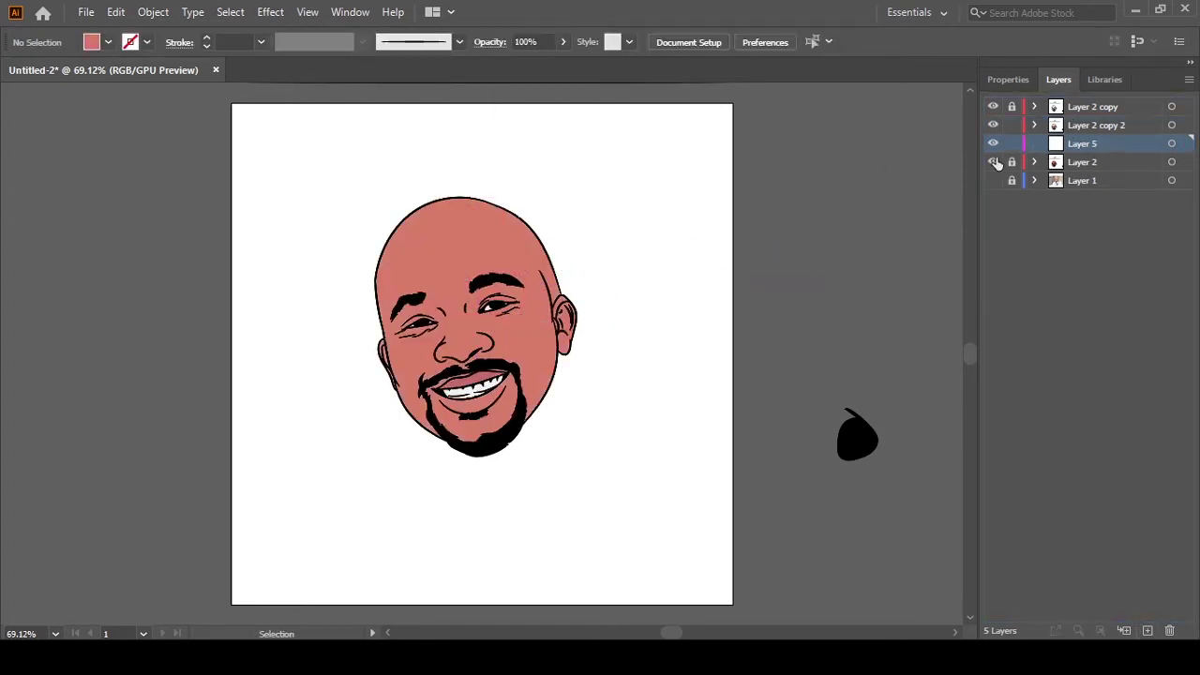
key("ctrl+plus")
key("ctrl+plus")
key("m")
left_click_drag(564, 194, 624, 256)
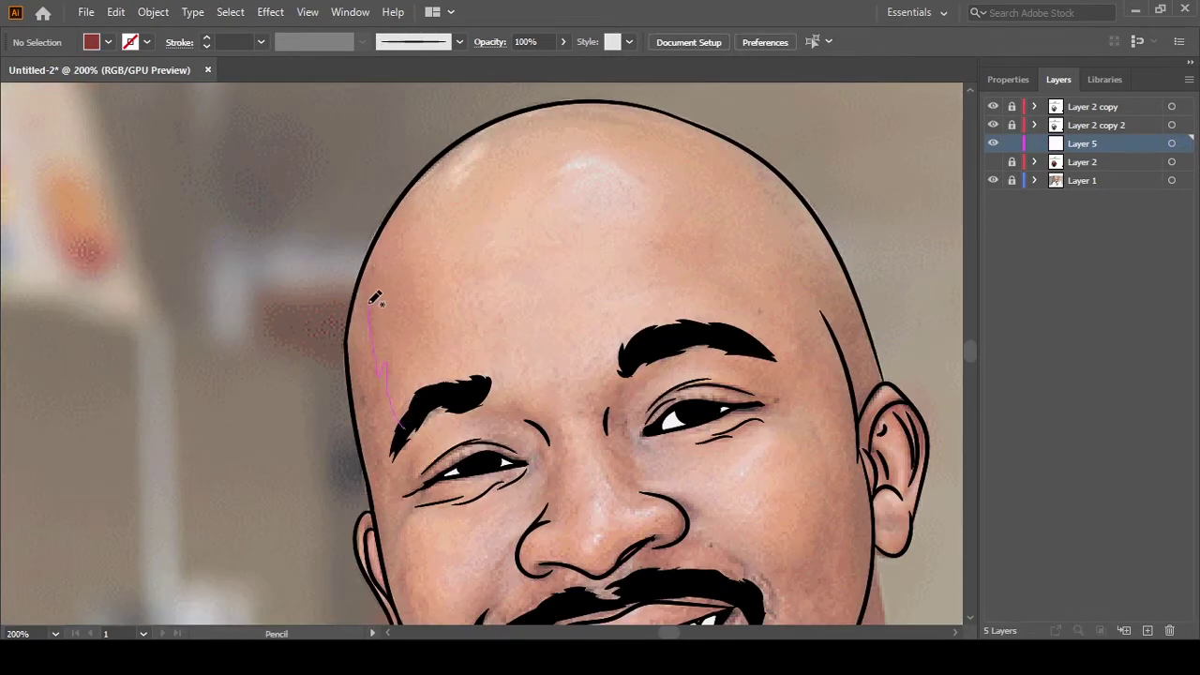
left_click_drag(359, 378, 385, 516)
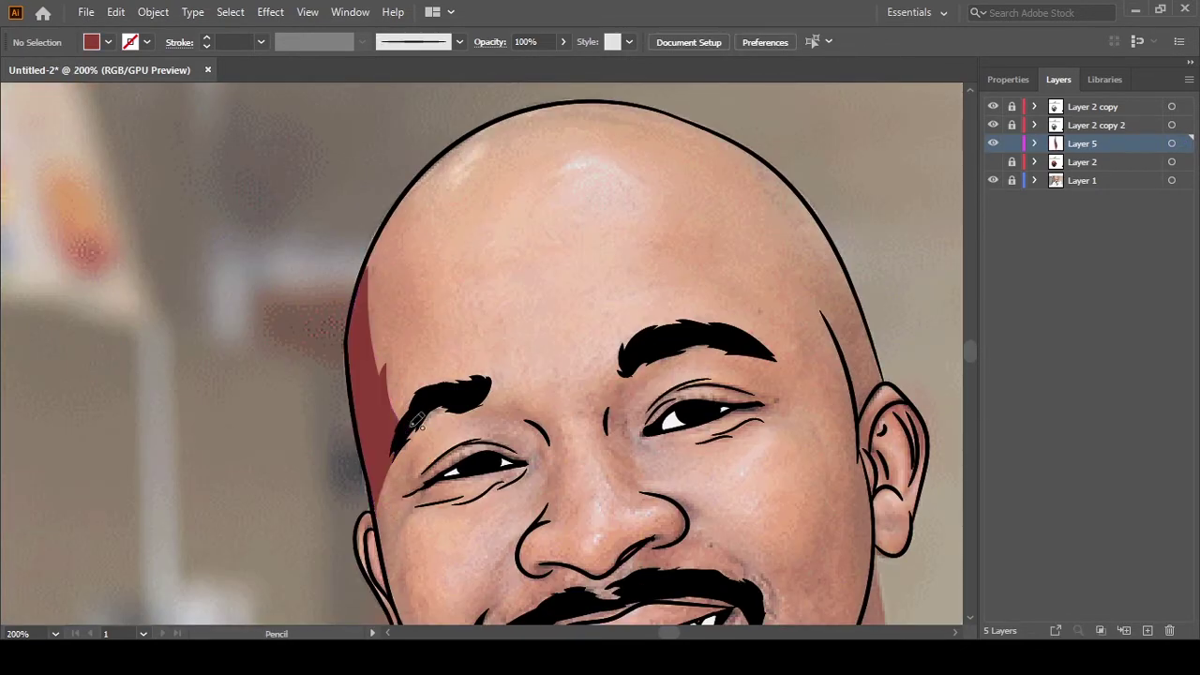
scroll(478, 586, "up", 3)
scroll(497, 270, "down", 1)
Trace dark red shadows along the left eyebrow, over the eye and around the eyelids
left_click_drag(307, 270, 485, 158)
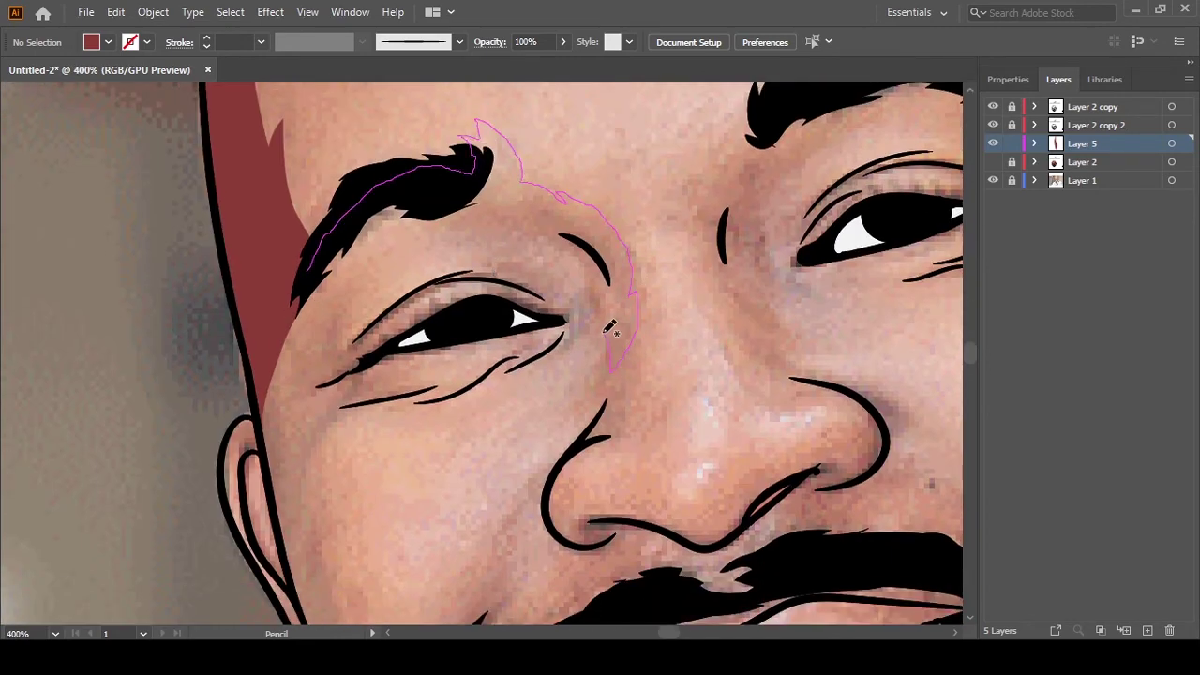
left_click_drag(606, 329, 482, 306)
left_click_drag(454, 233, 309, 272)
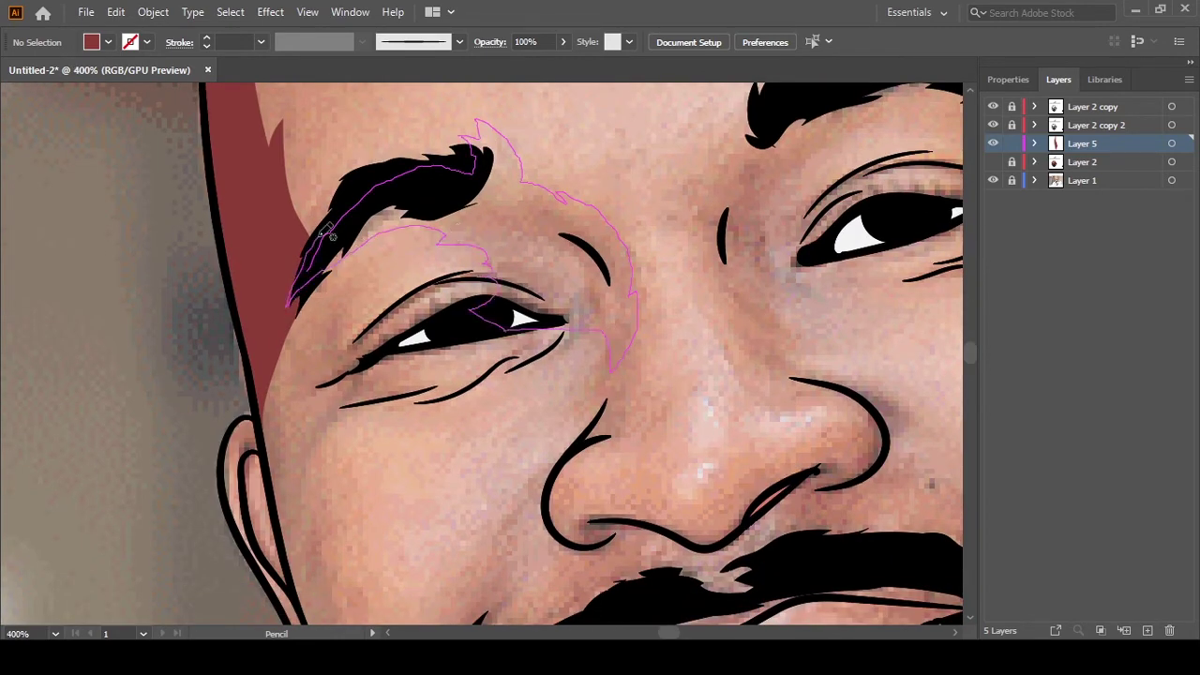
scroll(385, 111, "down", 4)
left_click_drag(418, 231, 411, 266)
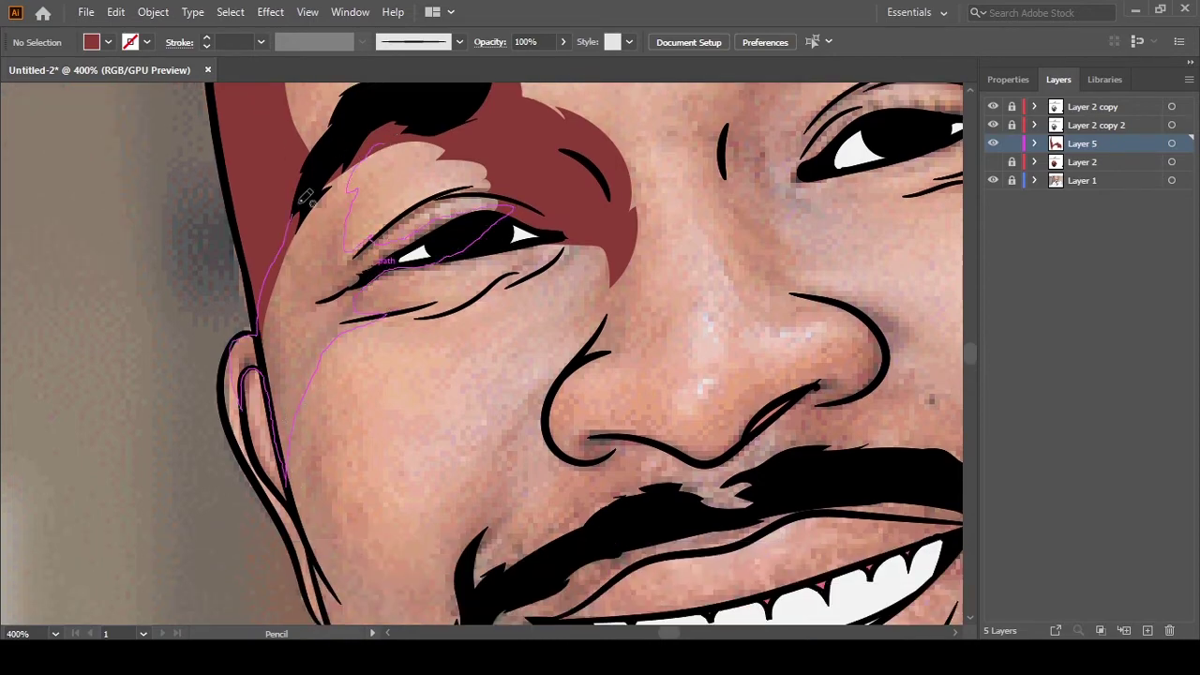
left_click_drag(292, 483, 394, 131)
scroll(261, 242, "down", 5)
Draw a closed dark red cheek shadow down the edge of the ear
left_click_drag(262, 242, 320, 414)
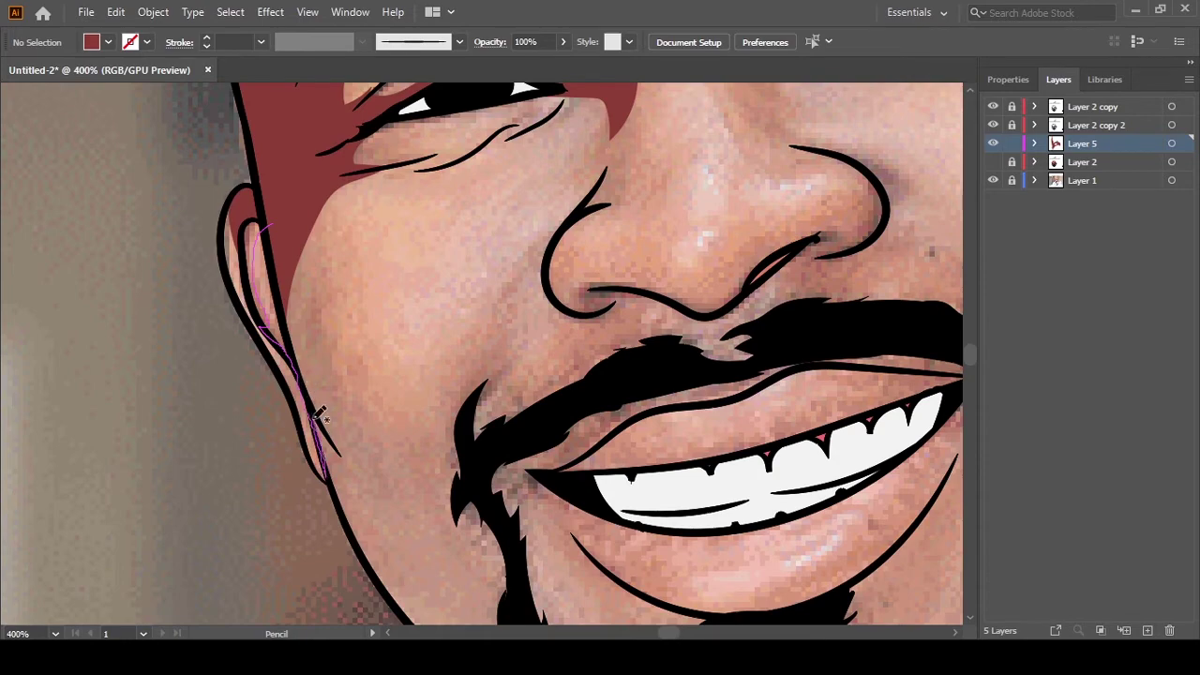
left_click_drag(379, 175, 380, 176)
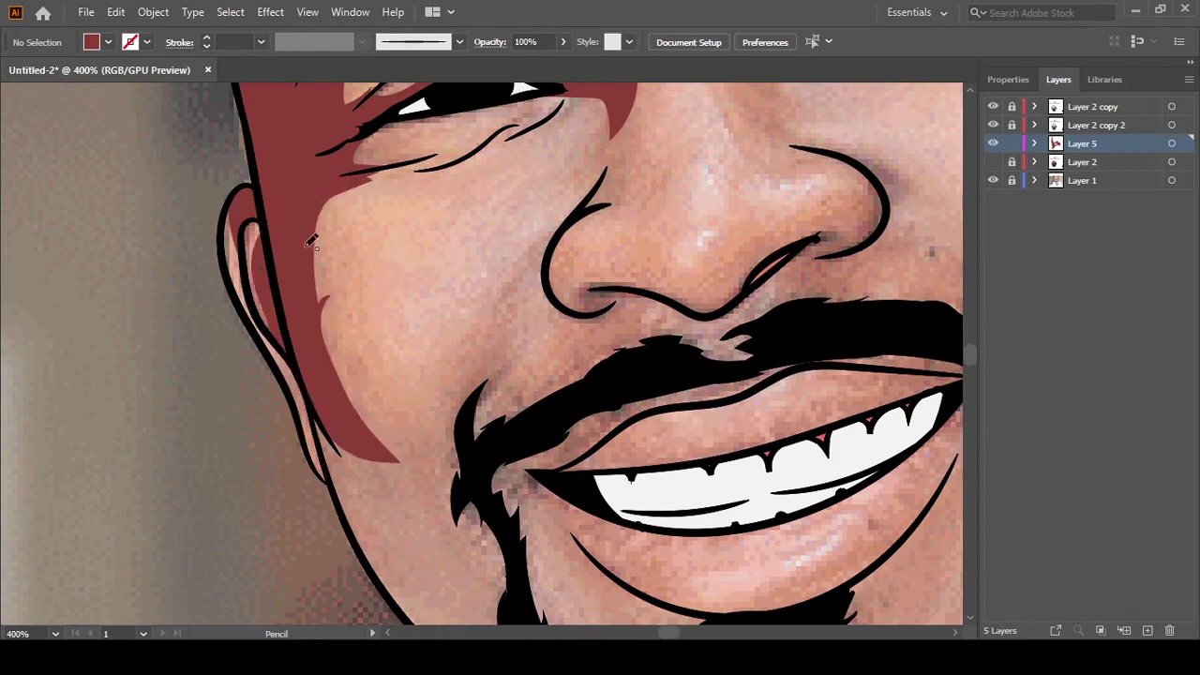
scroll(384, 234, "up", 5)
scroll(384, 234, "right", 3)
Draw a dark red shadow from the eye over the cheek and nose side to the mustache
left_click_drag(402, 323, 418, 444)
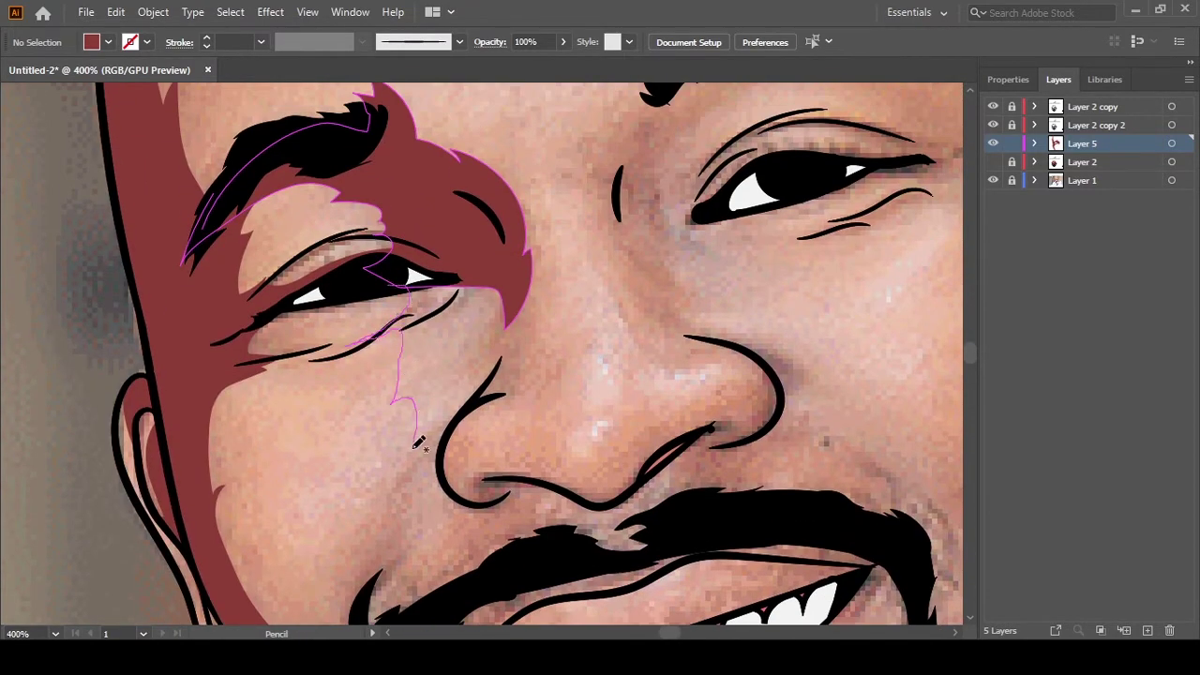
left_click_drag(449, 531, 562, 553)
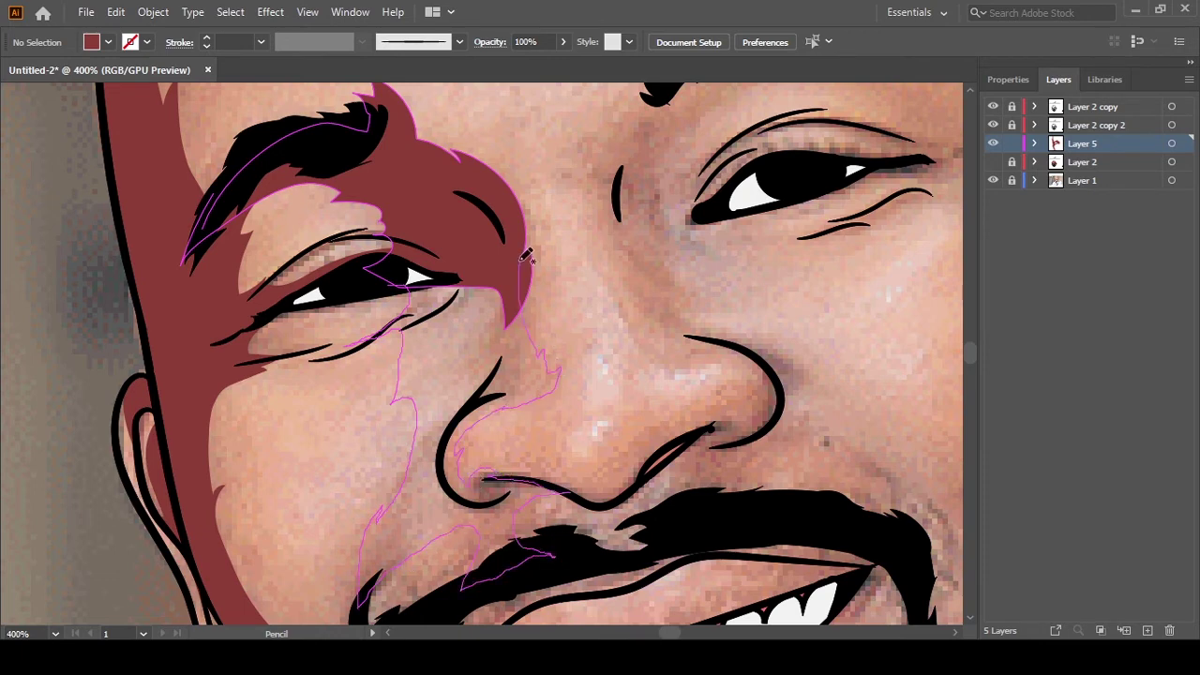
left_click_drag(525, 255, 390, 281)
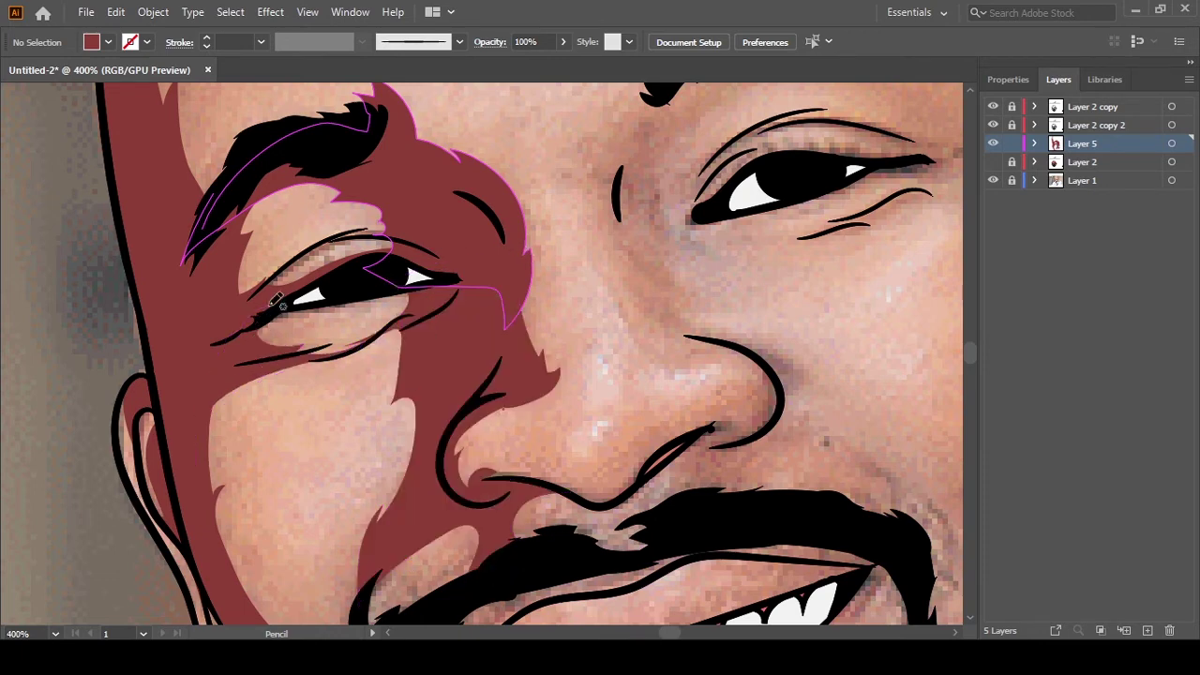
key("ctrl+0")
left_click(994, 181)
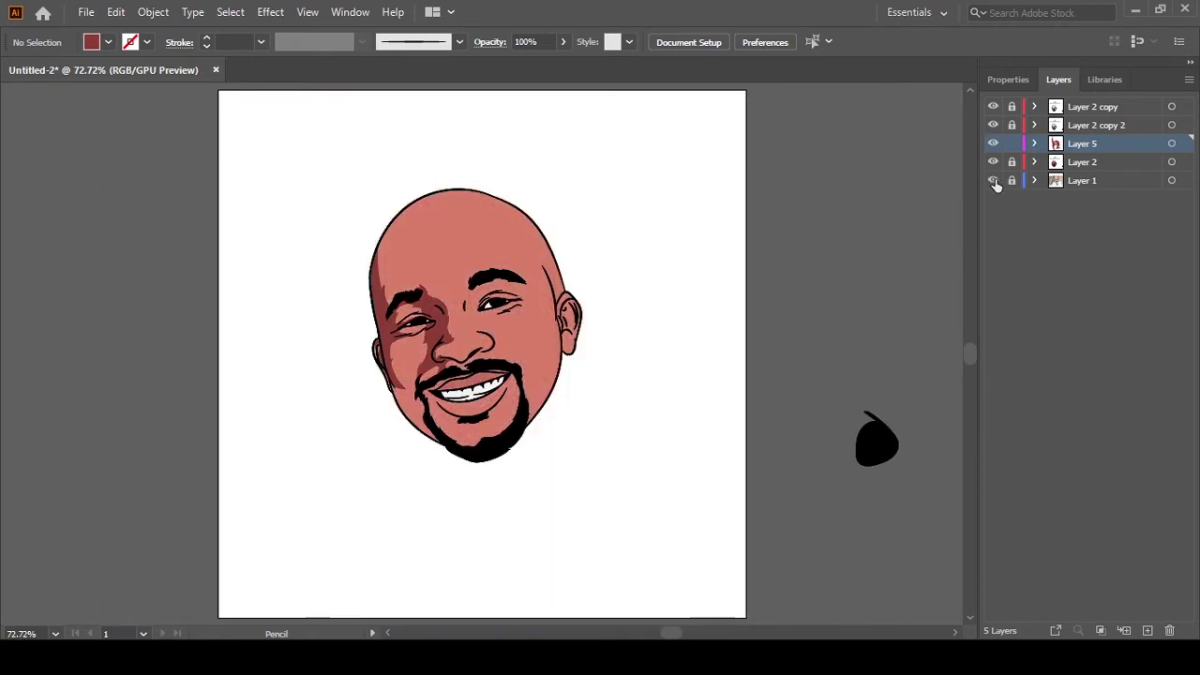
With Layer 2 hidden, draw a closed red shadow from the cheek along the jaw
left_click(994, 181)
left_click(994, 162)
scroll(410, 375, "up", 3)
mouse_move(357, 314)
left_mouse_down()
mouse_move(444, 435)
mouse_move(415, 465)
left_mouse_up()
left_click_drag(337, 365, 324, 279)
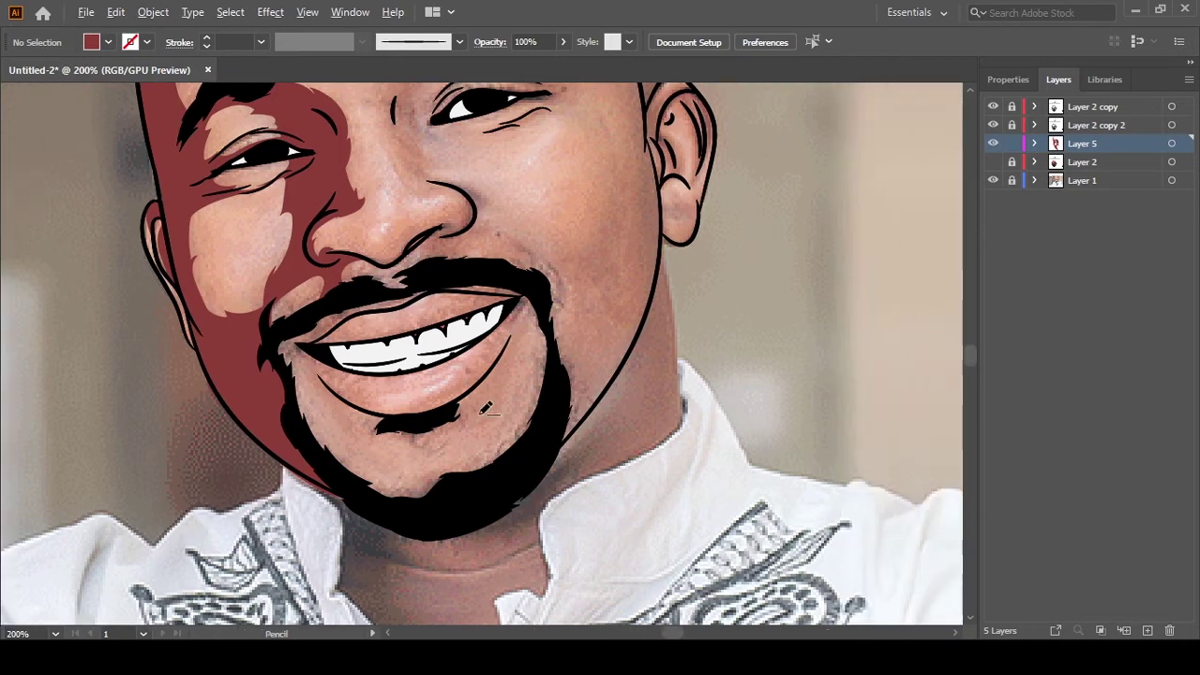
Outline the beard from the mouth corner around the chin as a filled shape
key("ctrl+plus")
left_click_drag(228, 387, 344, 519)
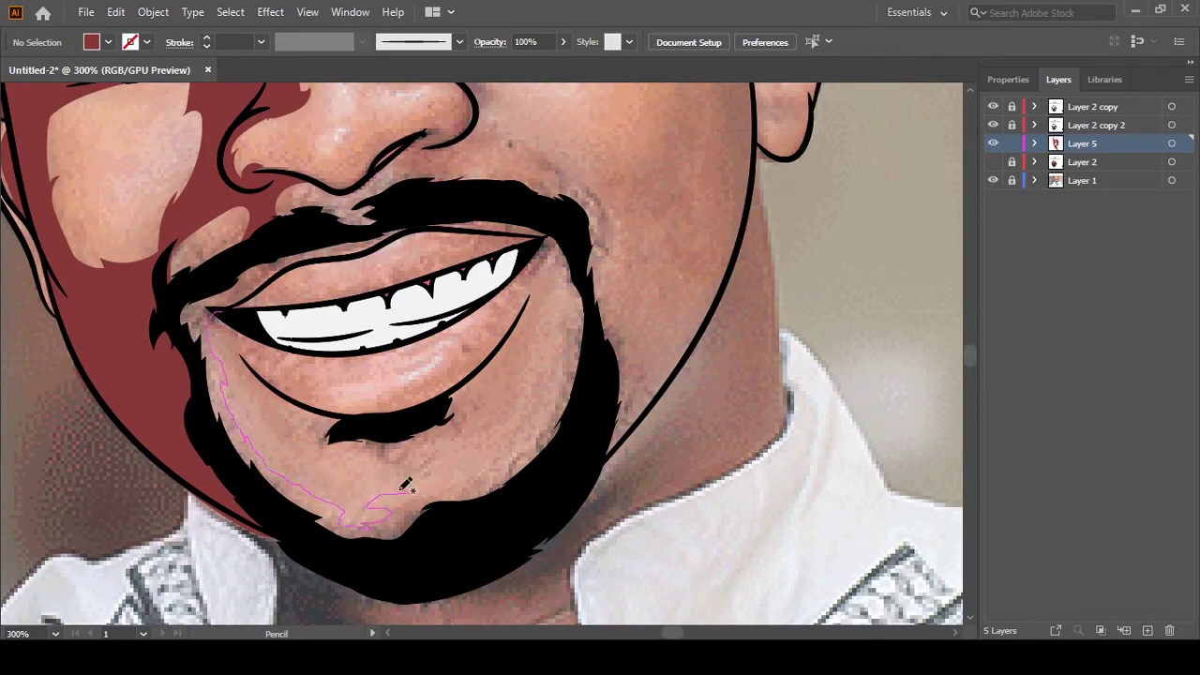
mouse_move(405, 485)
left_mouse_down()
mouse_move(553, 429)
mouse_move(482, 537)
mouse_move(183, 296)
mouse_move(312, 245)
left_mouse_up()
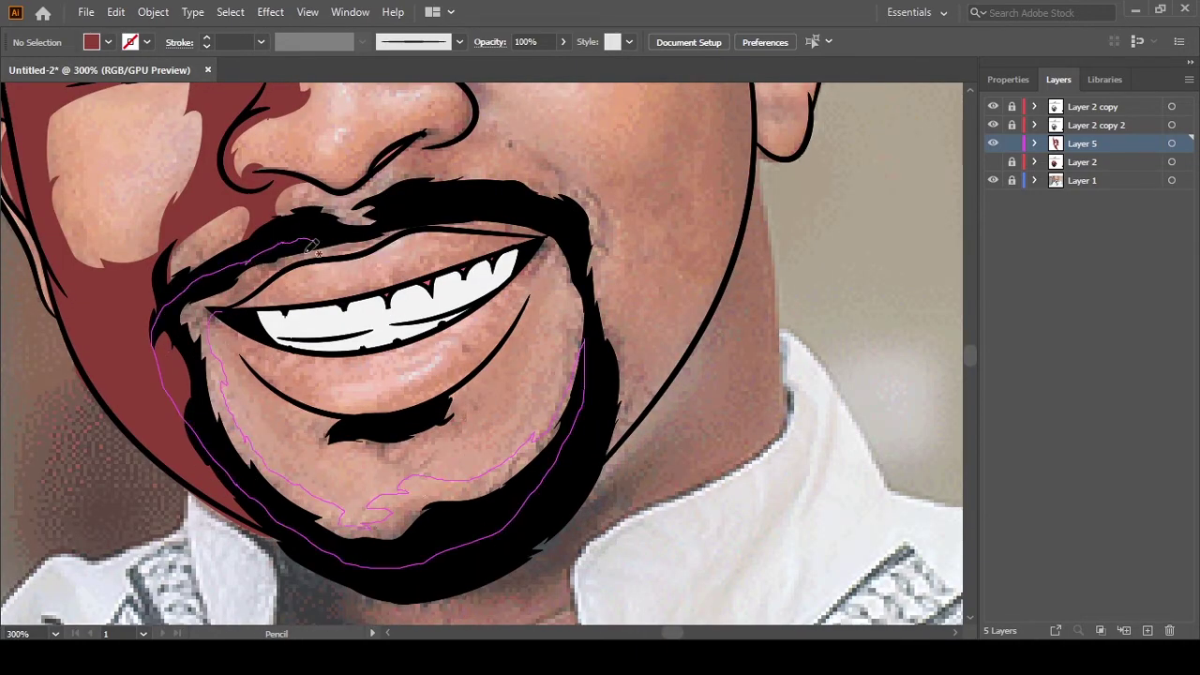
left_click_drag(278, 288, 282, 293)
key("ctrl+minus")
key("ctrl+minus")
key("ctrl+plus")
key("ctrl+plus")
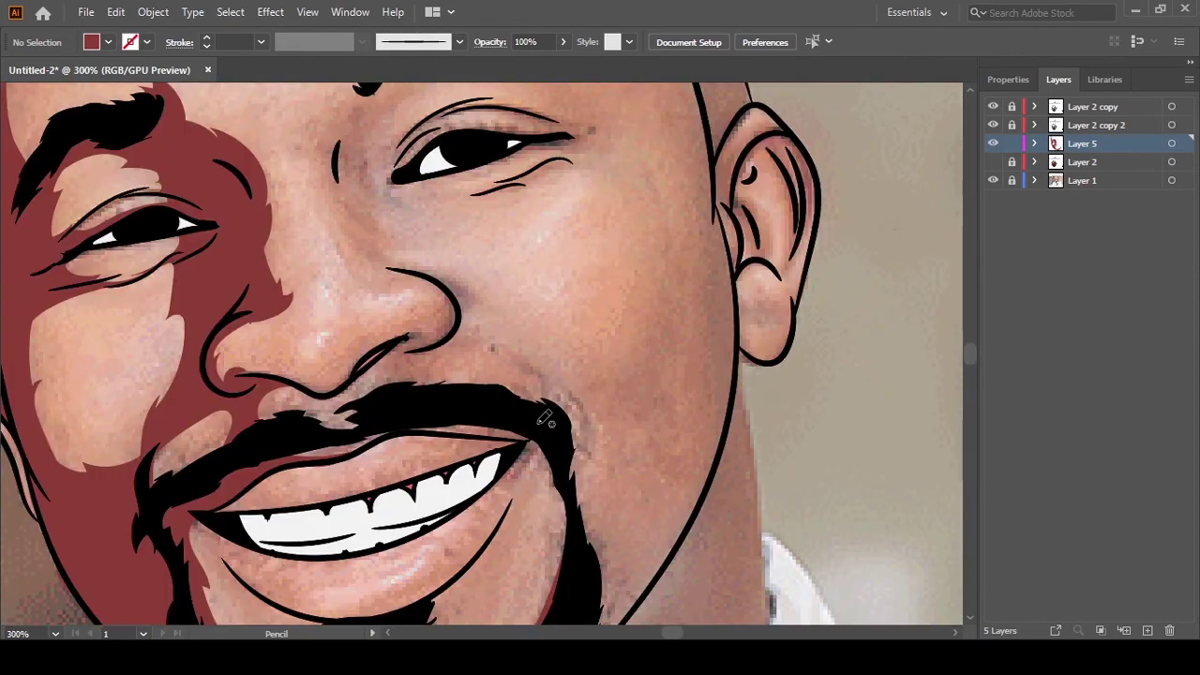
Trace shadow shapes along the mustache and up the side of the nose
mouse_move(540, 421)
left_mouse_down()
mouse_move(410, 390)
mouse_move(277, 423)
mouse_move(364, 367)
left_mouse_up()
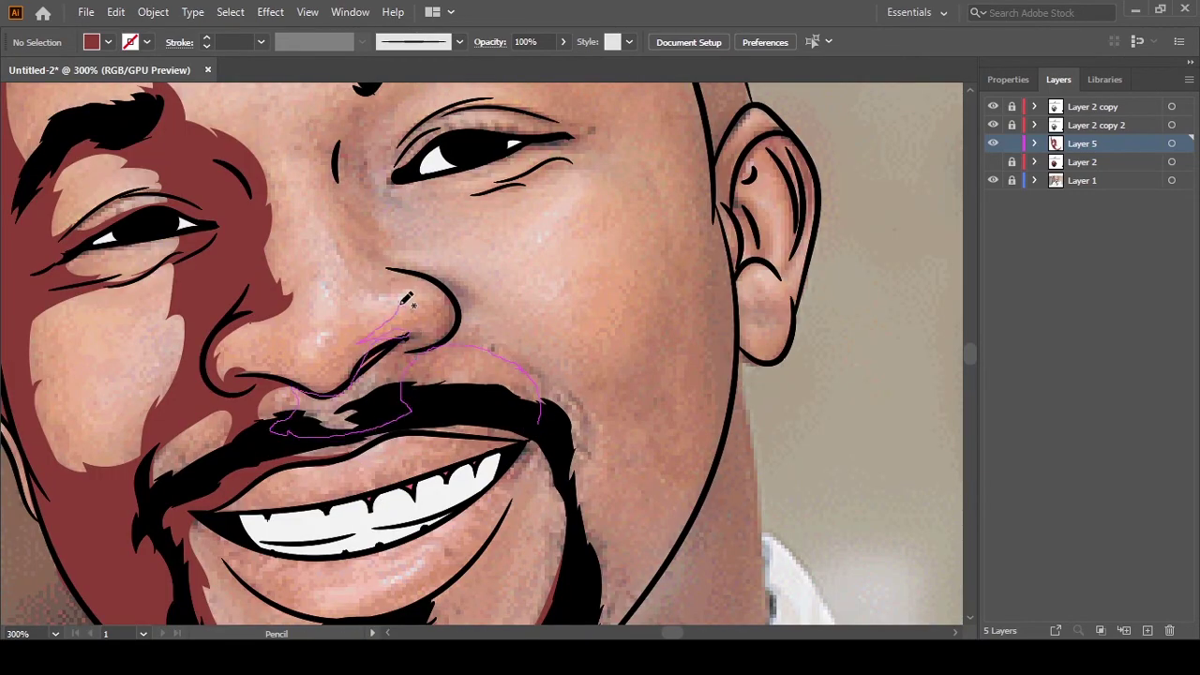
left_click_drag(354, 267, 354, 233)
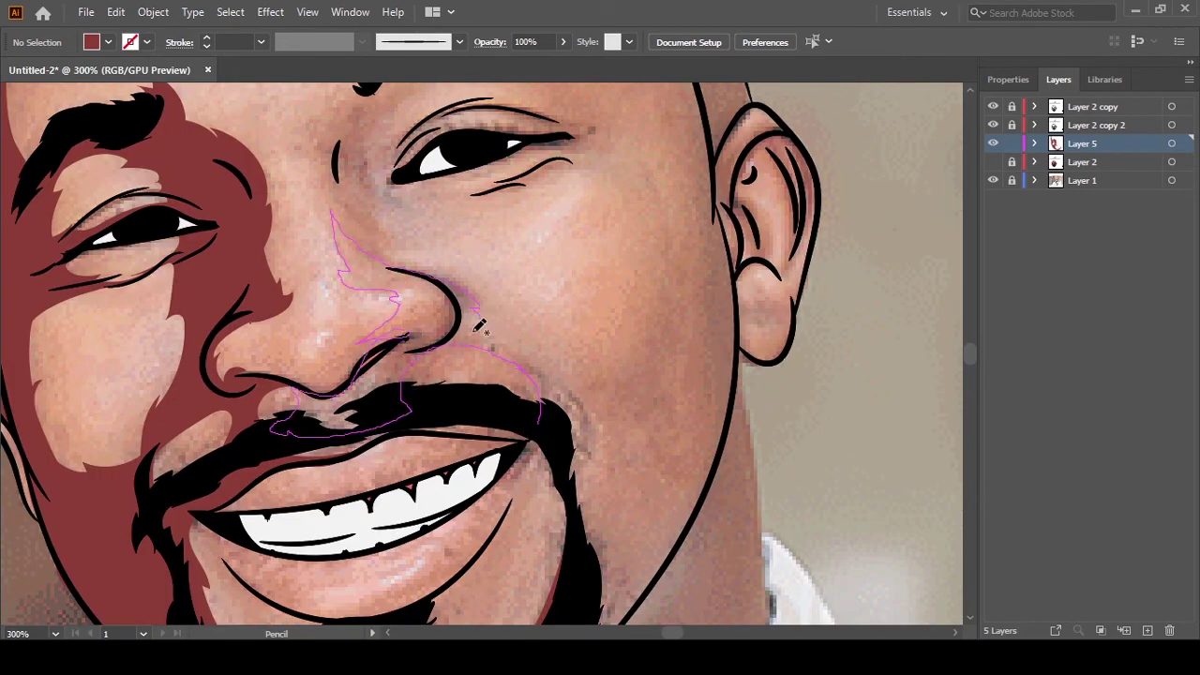
left_click_drag(479, 325, 579, 405)
left_click_drag(600, 553, 600, 559)
Draw a closed shadow around the right eye and eyebrow beside the nose, then hide the photo to check
scroll(422, 501, "up", 5)
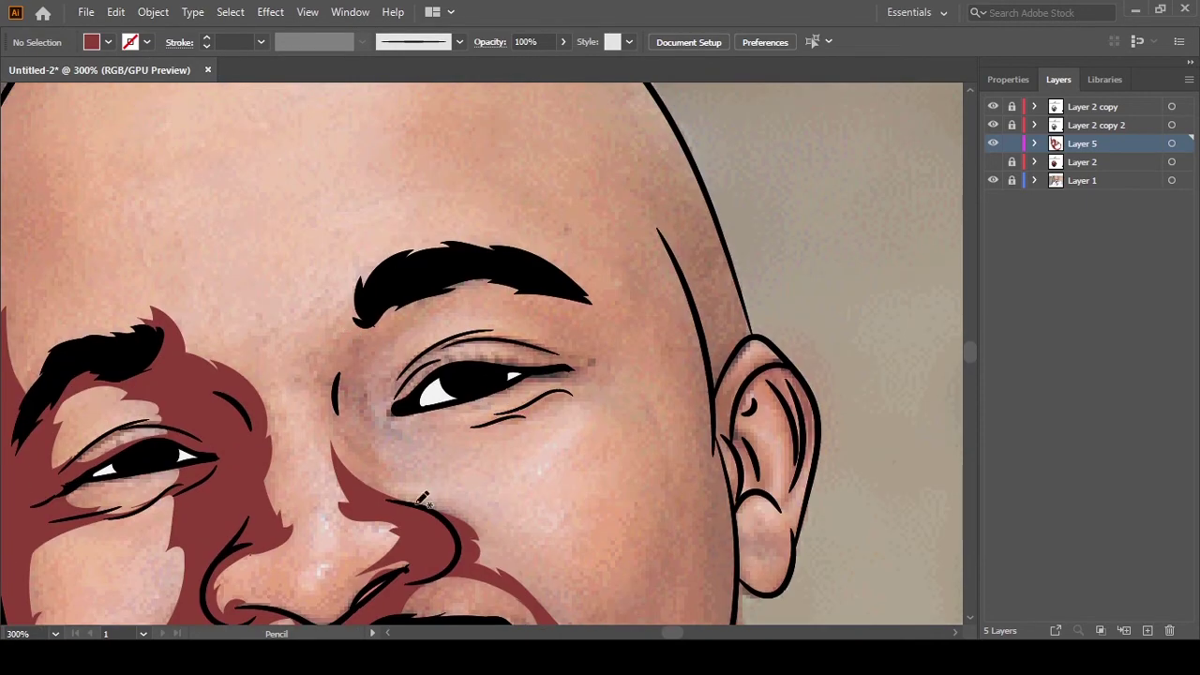
mouse_move(404, 440)
left_mouse_down()
mouse_move(494, 272)
mouse_move(343, 345)
left_mouse_up()
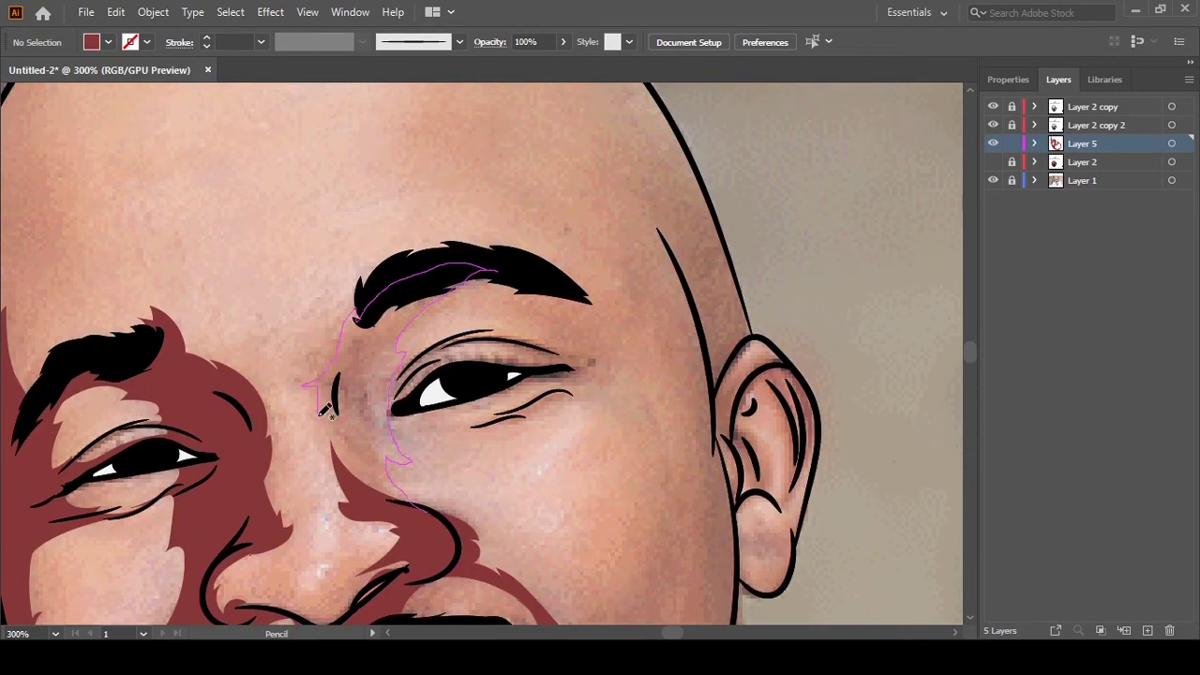
left_click_drag(322, 413, 427, 510)
key("ctrl+0")
left_click(993, 180)
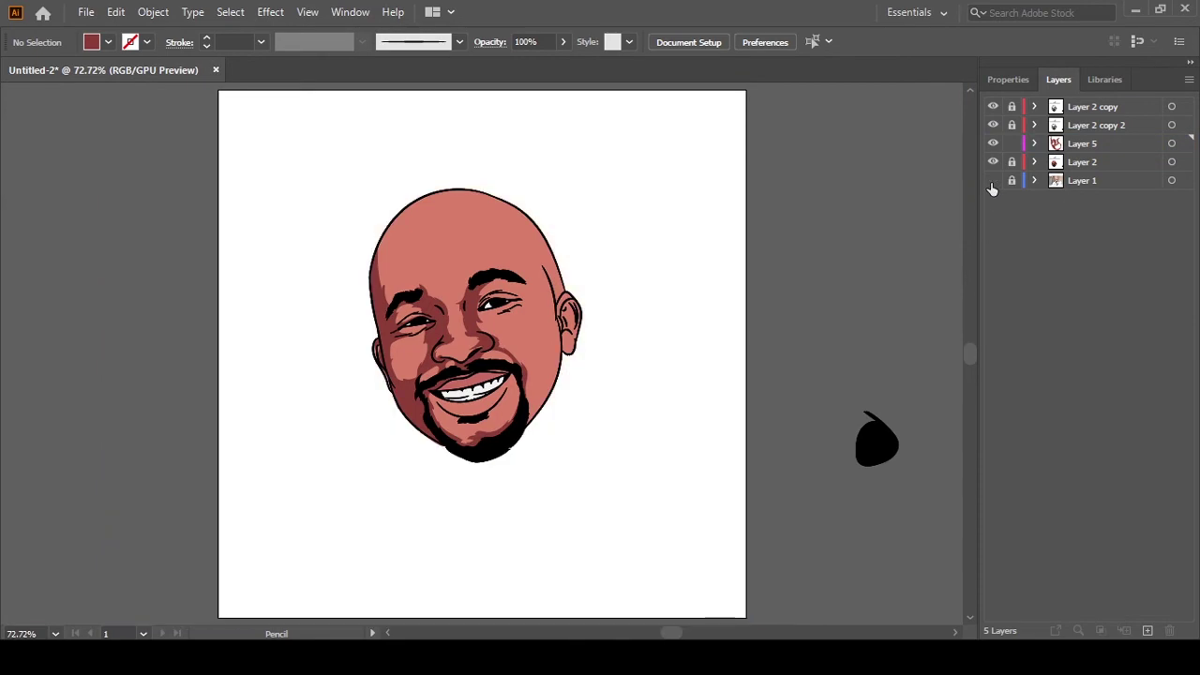
With the reference photo visible, draw dark red shadows down the right cheek and along the jawline
left_click(993, 180)
scroll(551, 367, "up", 3)
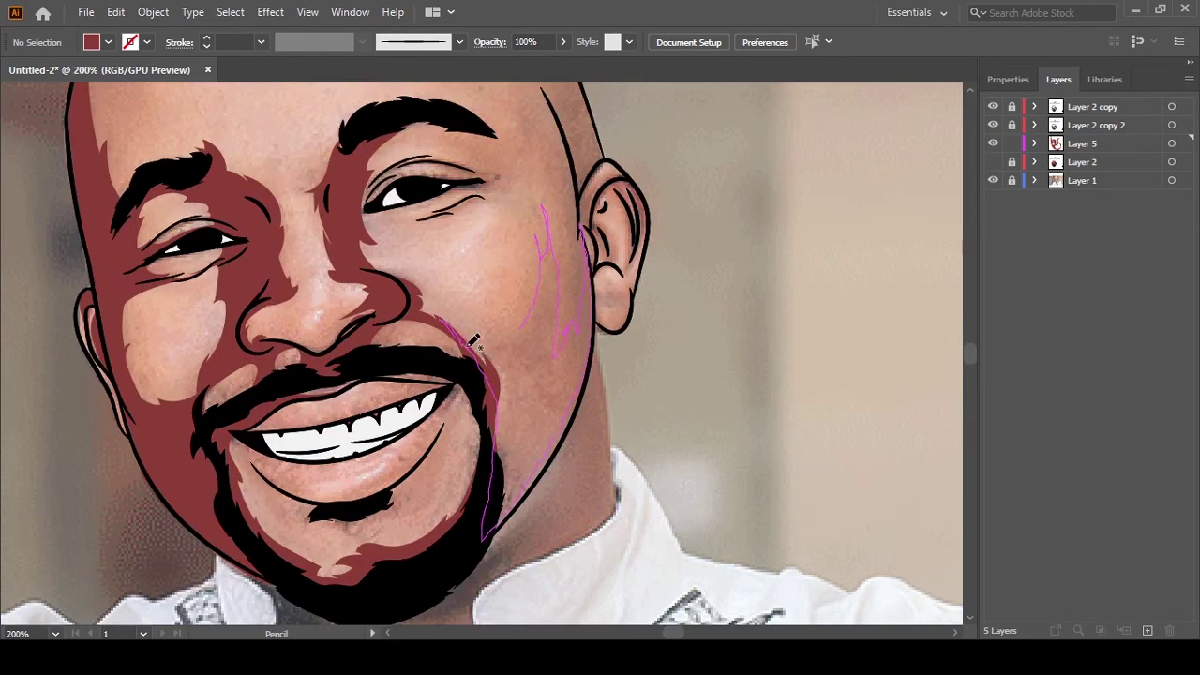
left_click_drag(596, 317, 474, 337)
scroll(531, 451, "up", 1)
scroll(532, 451, "up", 1)
left_click_drag(503, 268, 611, 327)
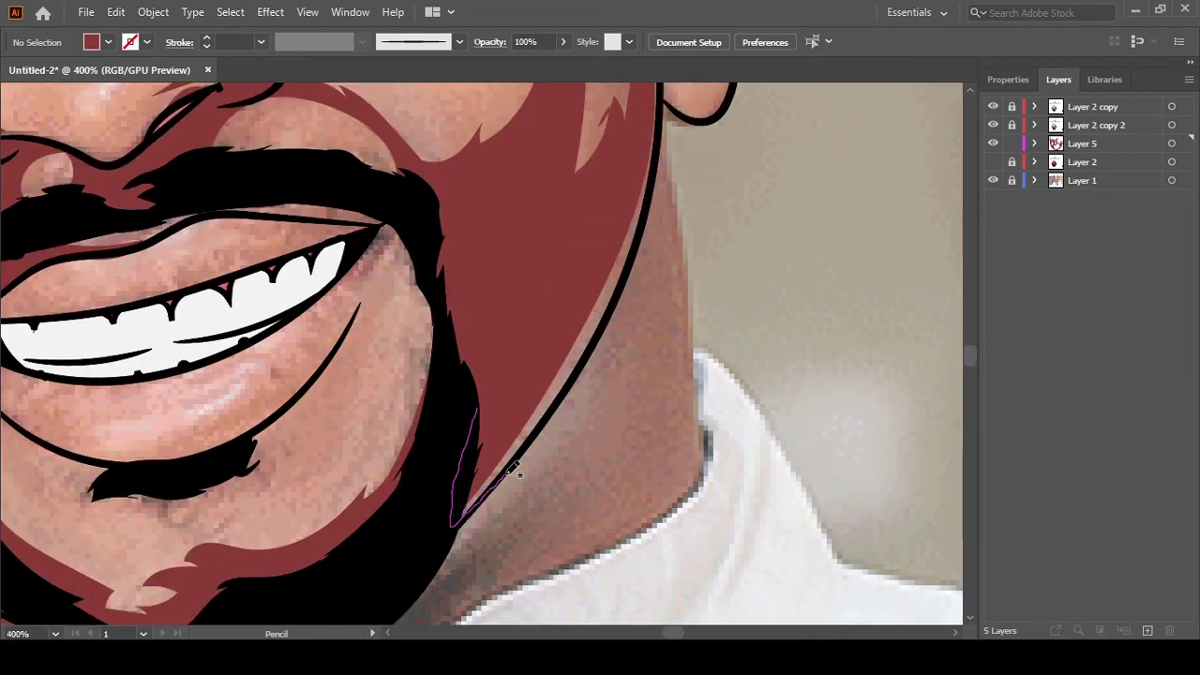
scroll(616, 375, "up", 3)
left_click_drag(616, 375, 619, 439)
scroll(656, 375, "up", 6)
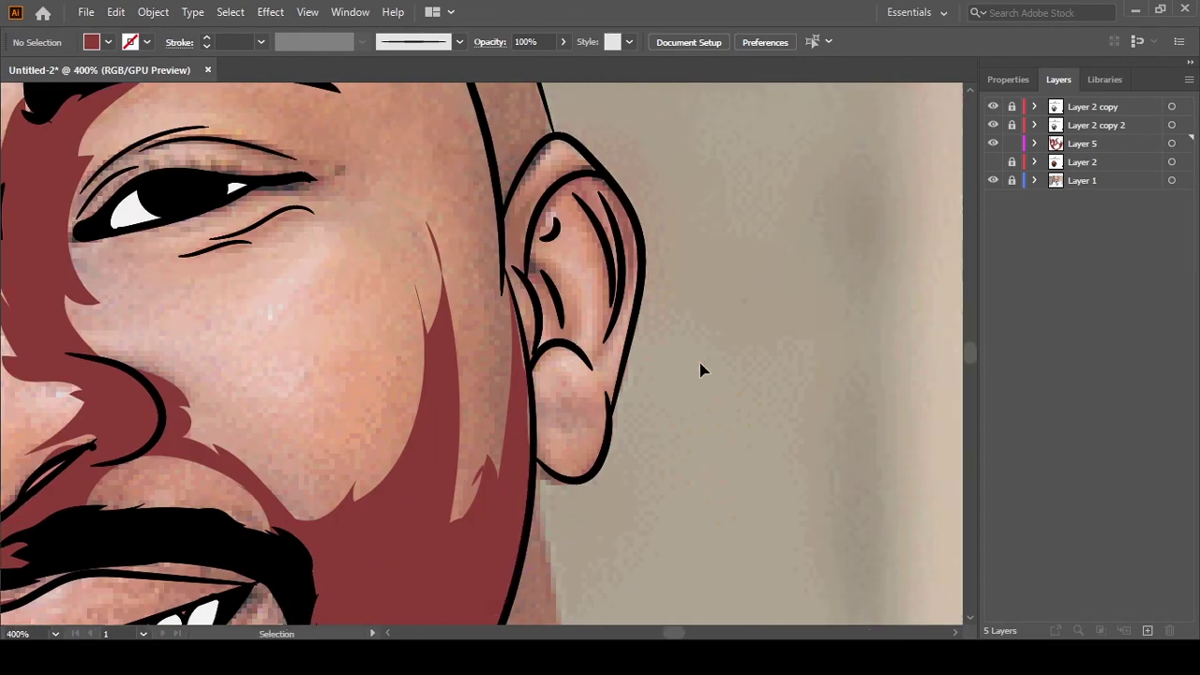
Draw dark red shadow shapes at the earlobe and inside the right ear's folds
mouse_move(525, 567)
left_mouse_down()
mouse_move(603, 556)
mouse_move(526, 564)
left_mouse_up()
left_click_drag(600, 530, 563, 324)
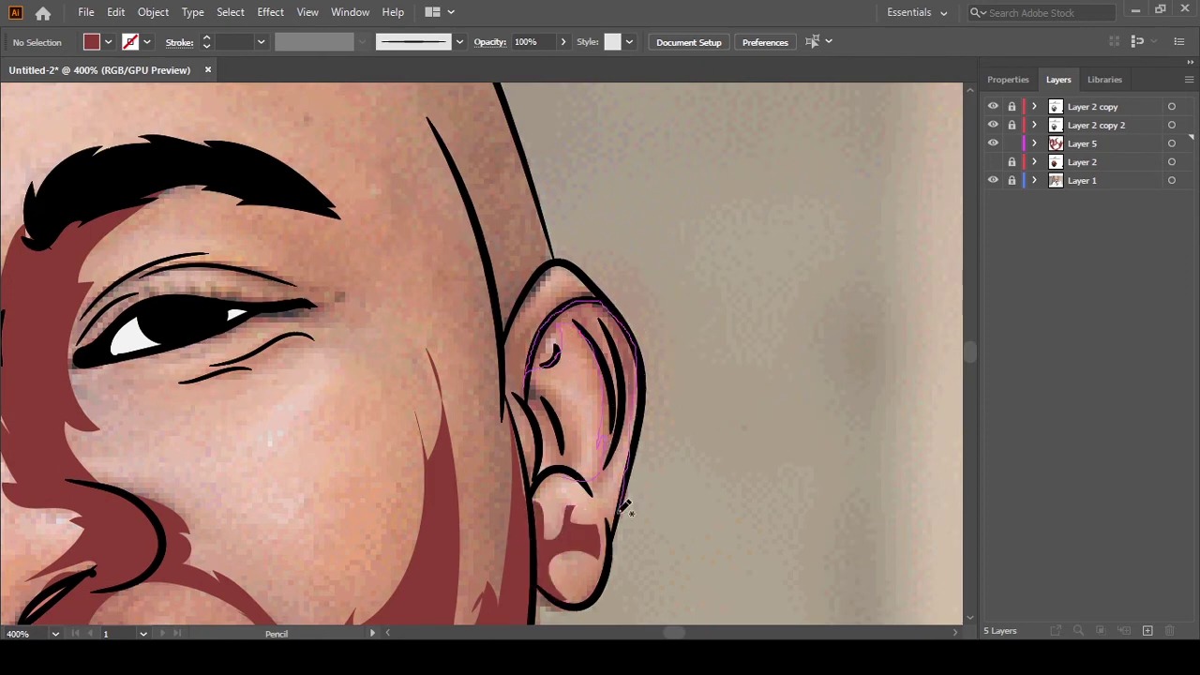
left_click_drag(530, 383, 574, 457)
left_click_drag(527, 396, 539, 392)
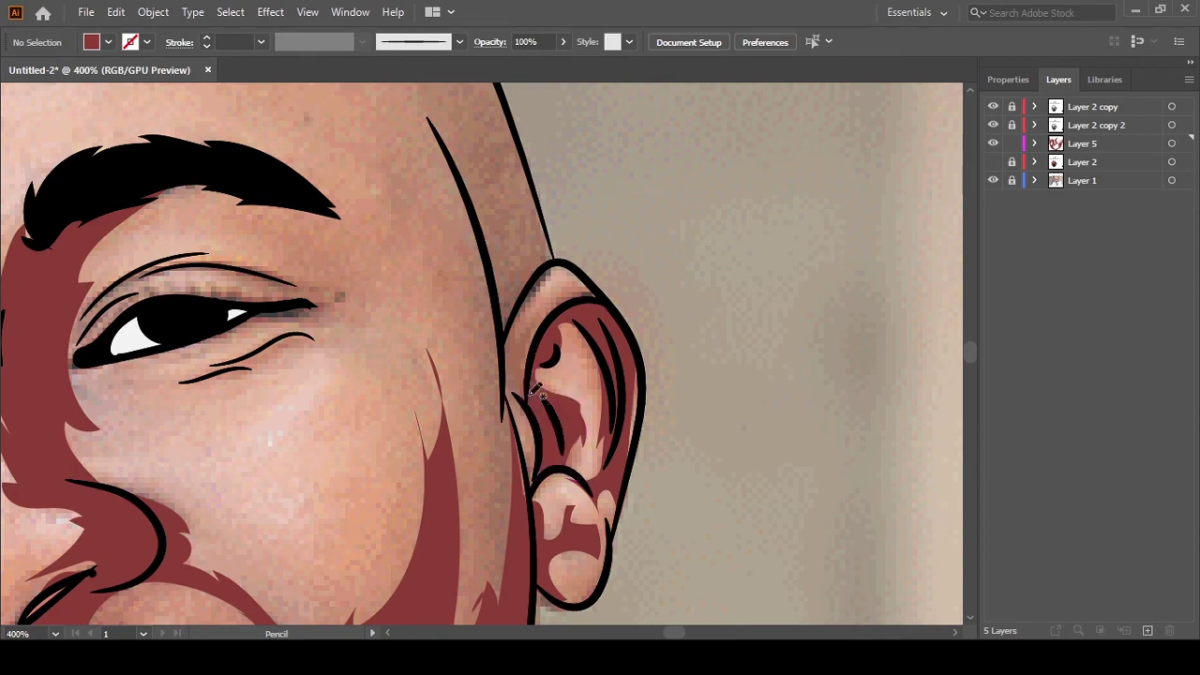
left_click_drag(543, 284, 525, 502)
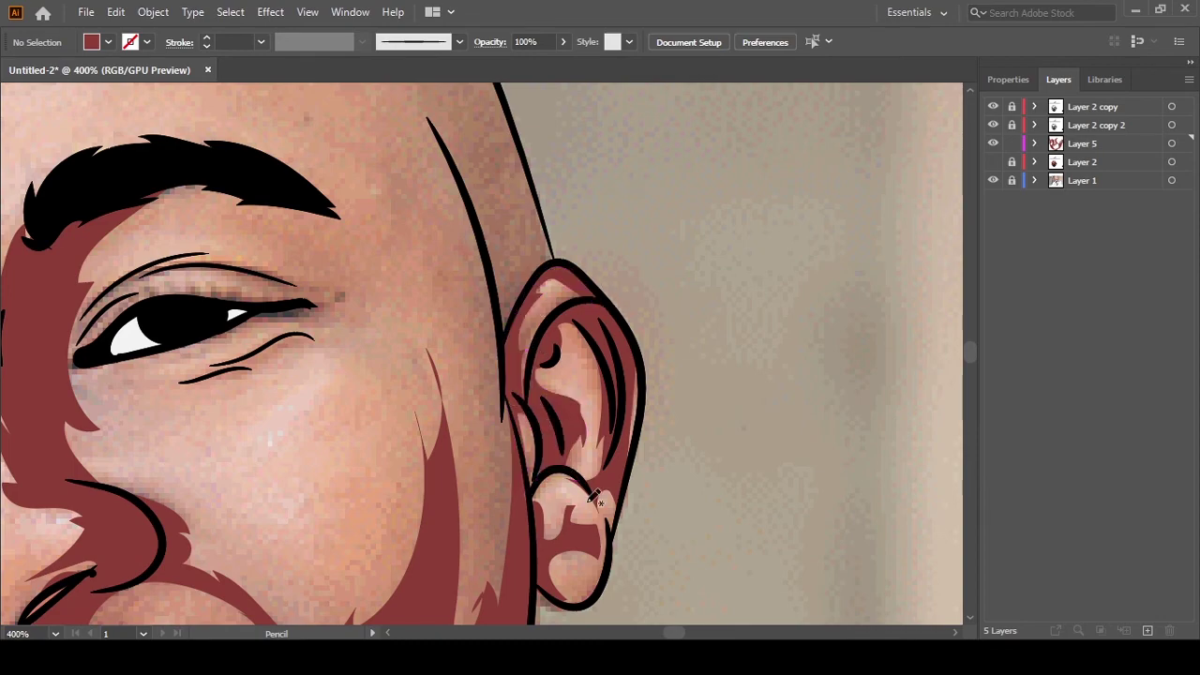
Draw a dark red shadow on the cheek beside the eye, looping under the eye and lid
key("v")
scroll(375, 444, "up", 3)
key("n")
left_click_drag(574, 439, 537, 342)
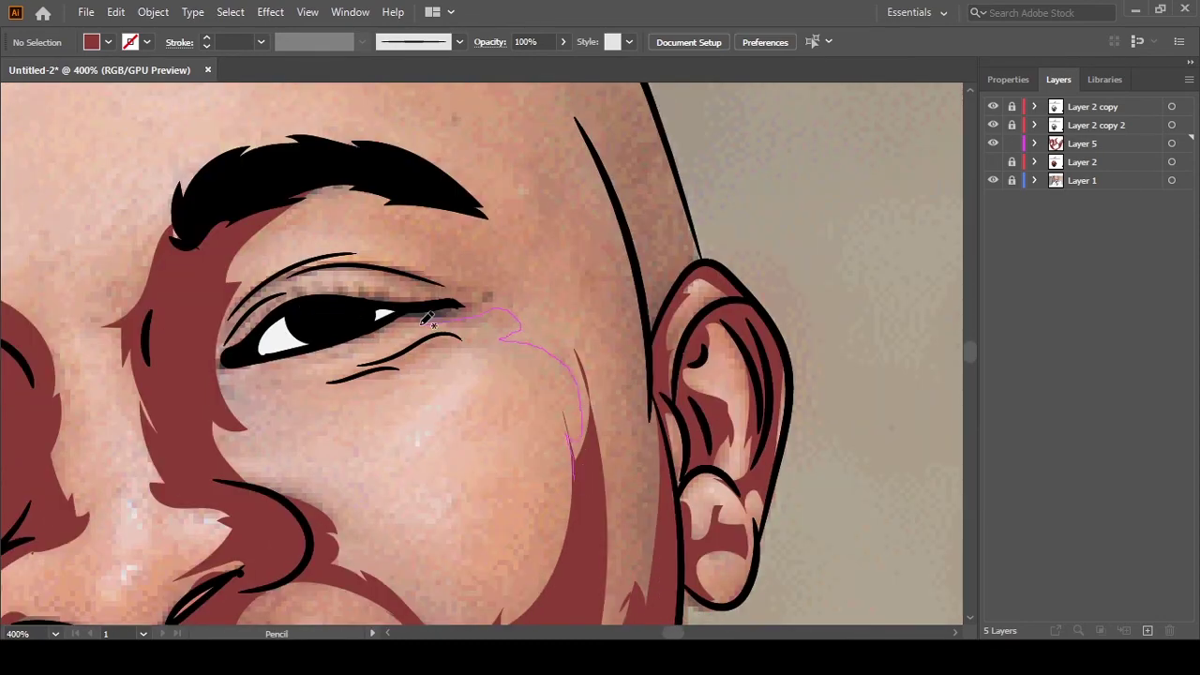
mouse_move(428, 319)
left_mouse_down()
mouse_move(310, 355)
mouse_move(430, 284)
left_mouse_up()
mouse_move(468, 218)
left_mouse_down()
mouse_move(610, 416)
mouse_move(595, 515)
left_mouse_up()
Add a dark red shadow along the temple, fit the artboard in view, and hide the reference photo
key("ctrl+minus")
scroll(623, 506, "up", 2)
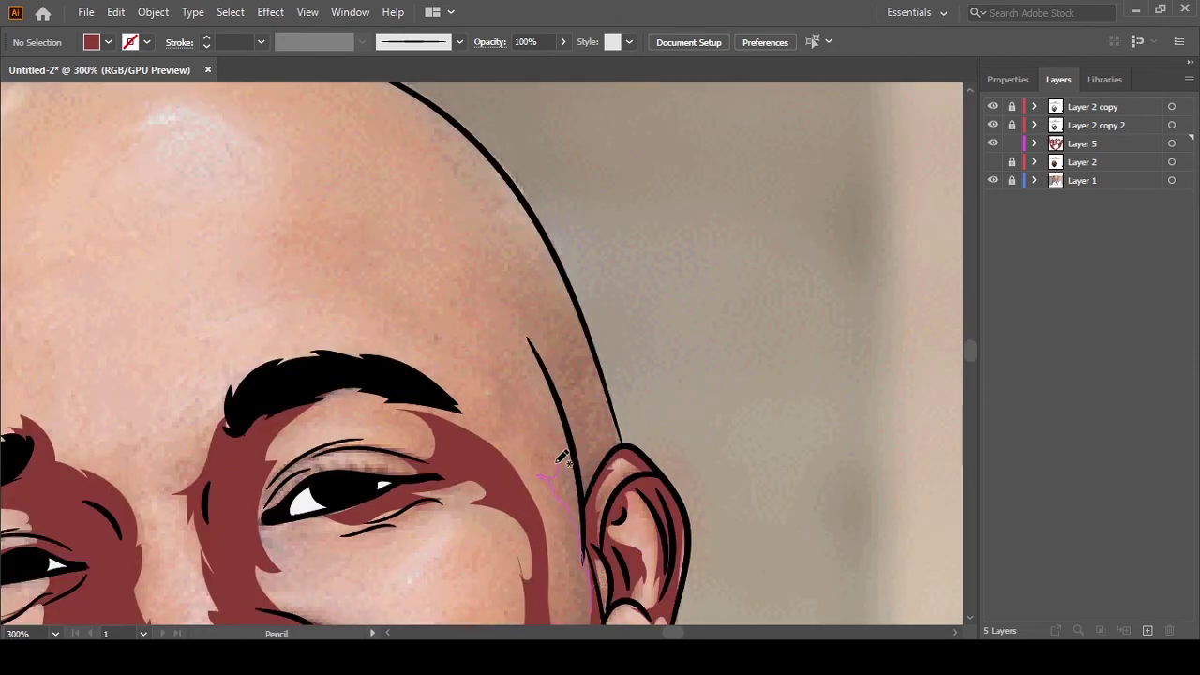
left_click_drag(605, 367, 596, 600)
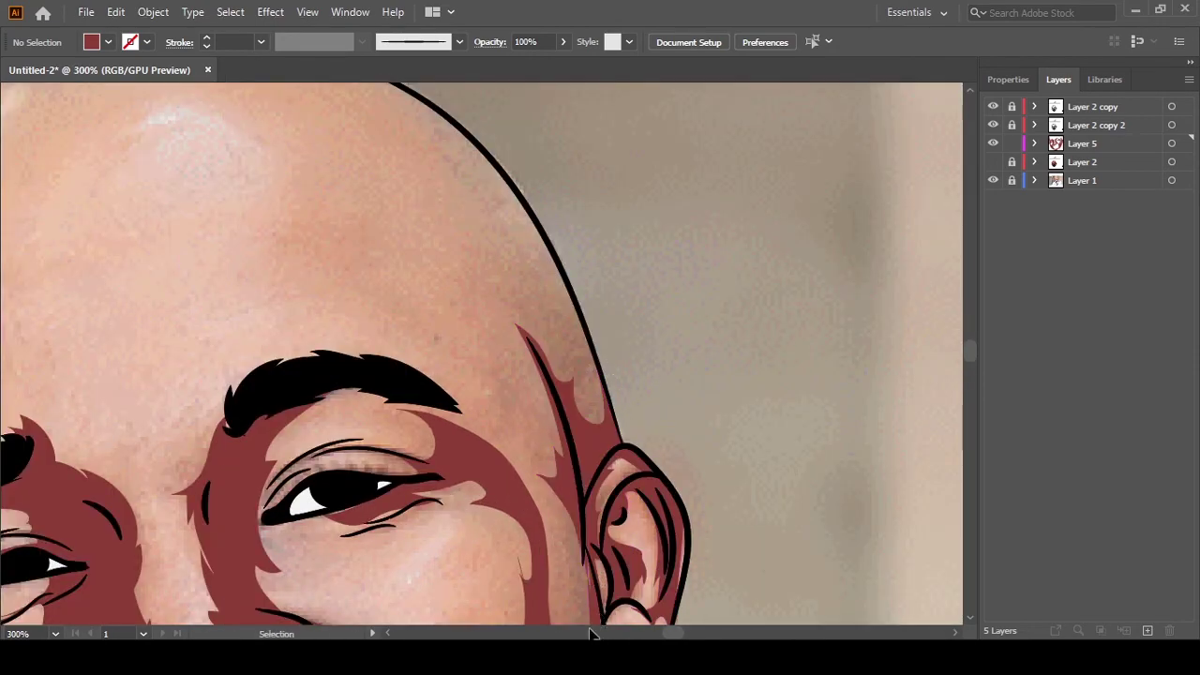
key("ctrl+0")
left_click(993, 180)
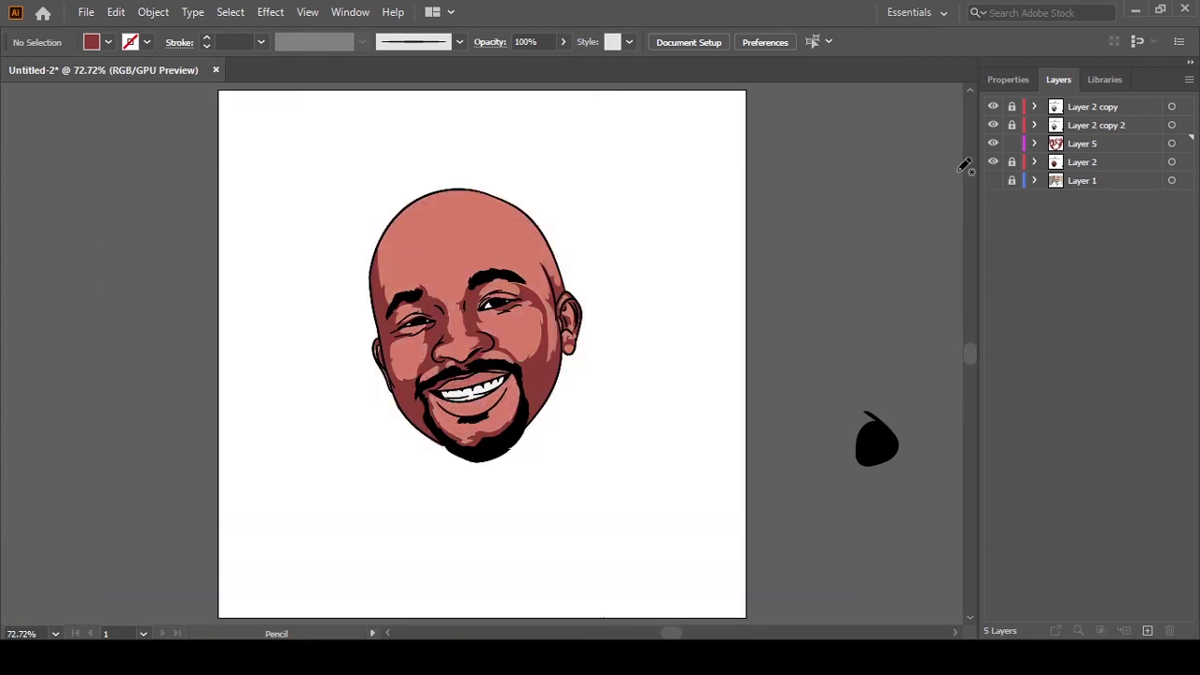
Sample a deep pink-red lip colour and fill the lip area above the teeth
scroll(563, 324, "up", 2)
scroll(564, 323, "up", 3)
key("i")
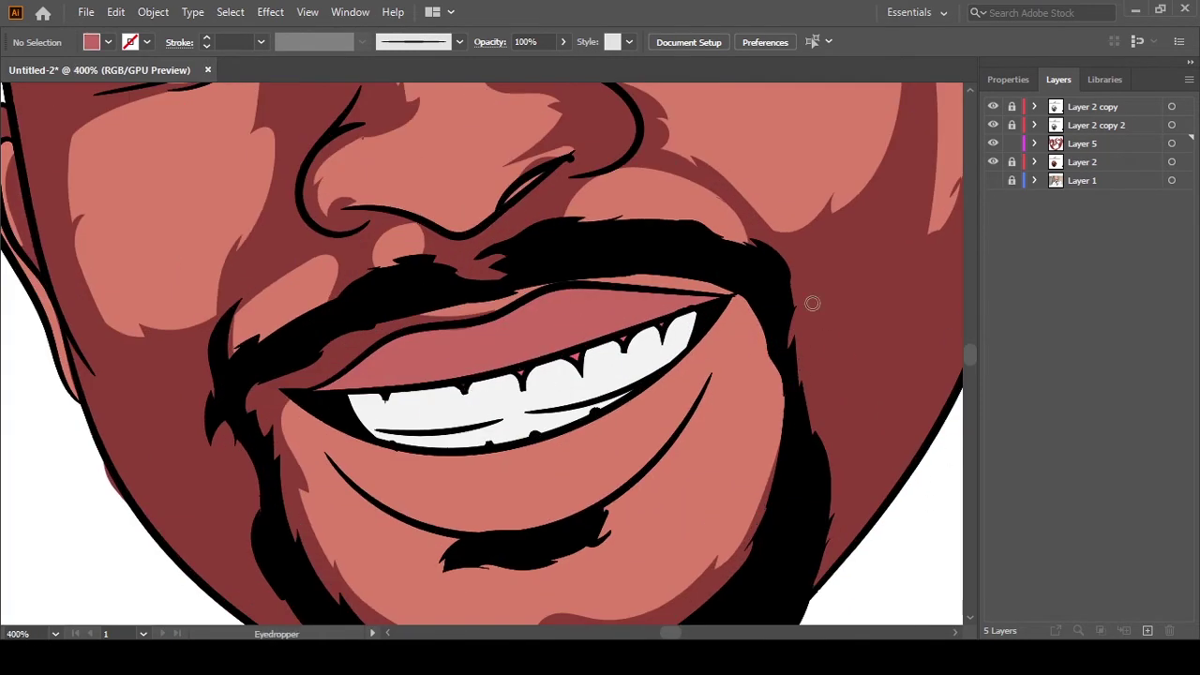
left_click(993, 180)
scroll(602, 347, "up", 1)
key("n")
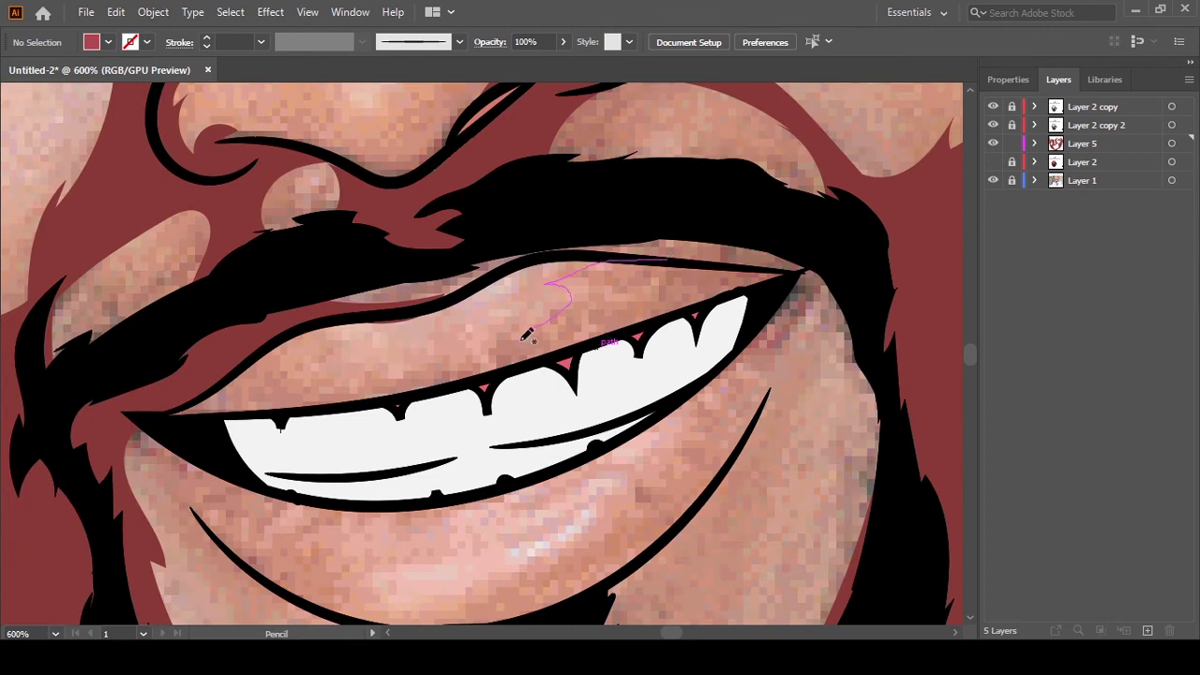
left_click_drag(365, 376, 661, 255)
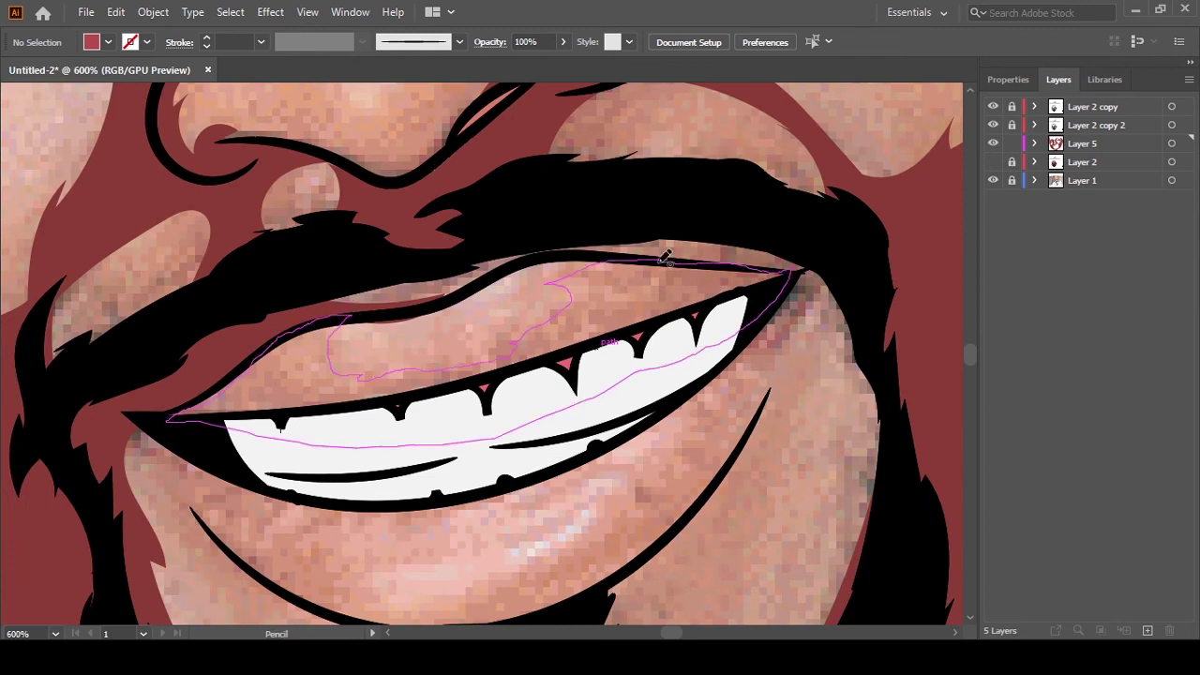
Draw a light pink highlight below the mouth, then fit the artboard and hide the reference photo
left_click(993, 161)
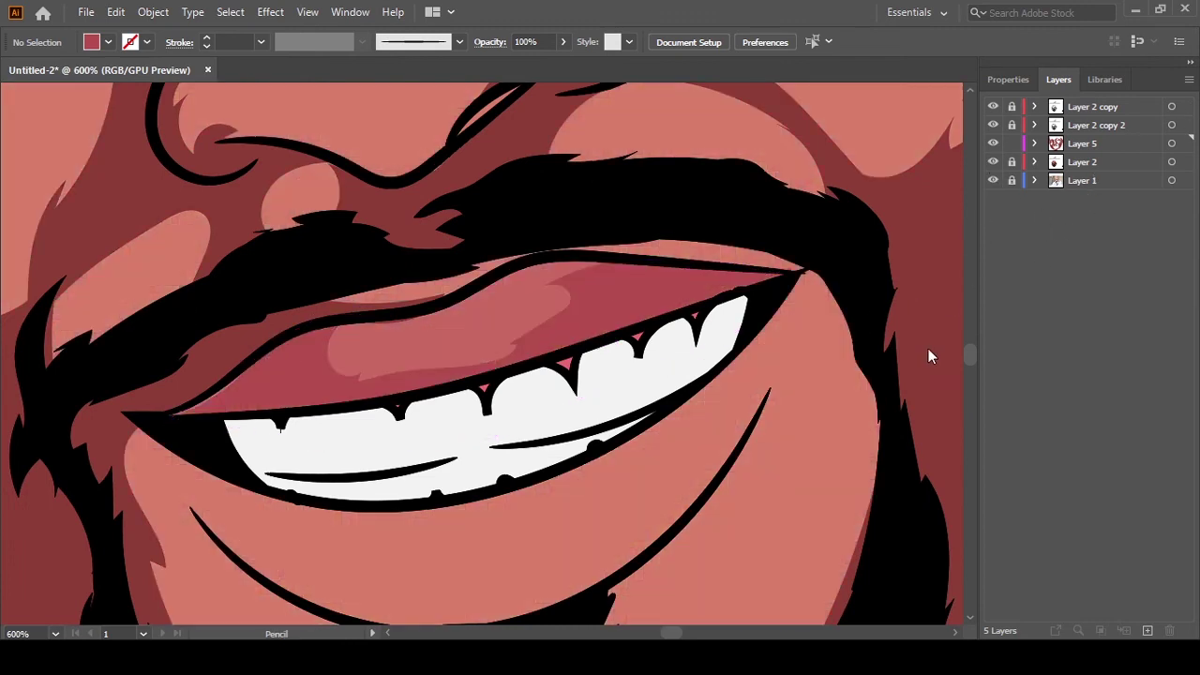
key("i")
key("n")
left_click(993, 161)
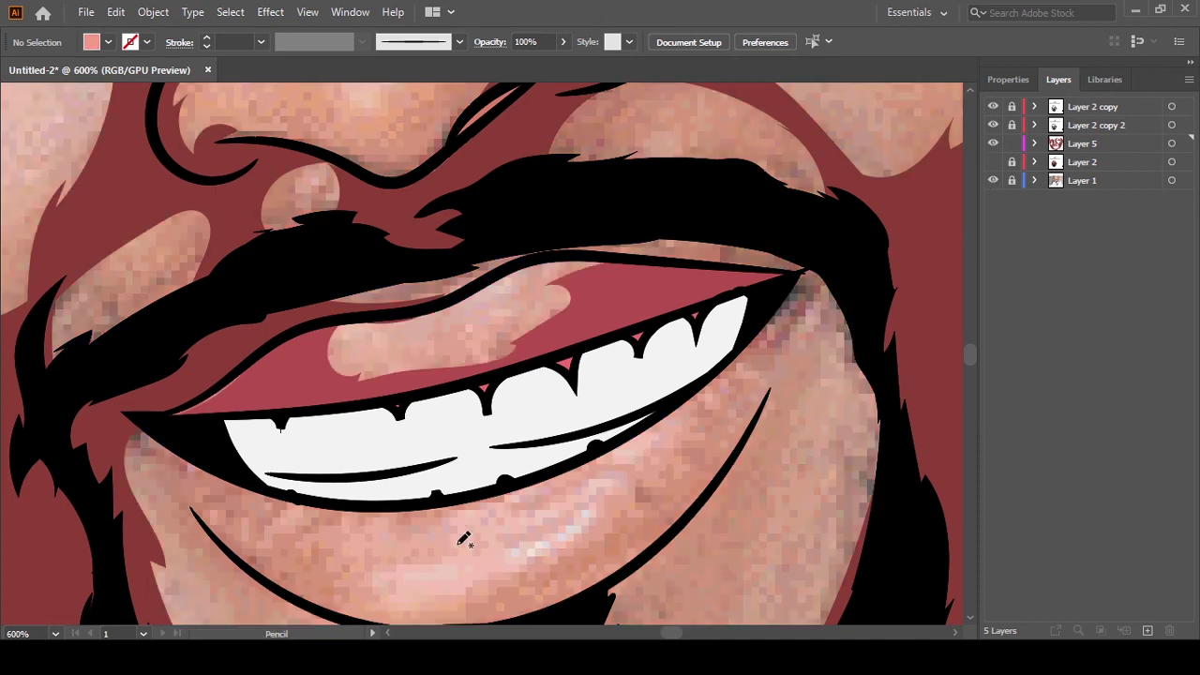
left_click_drag(420, 559, 674, 448)
left_click(993, 161)
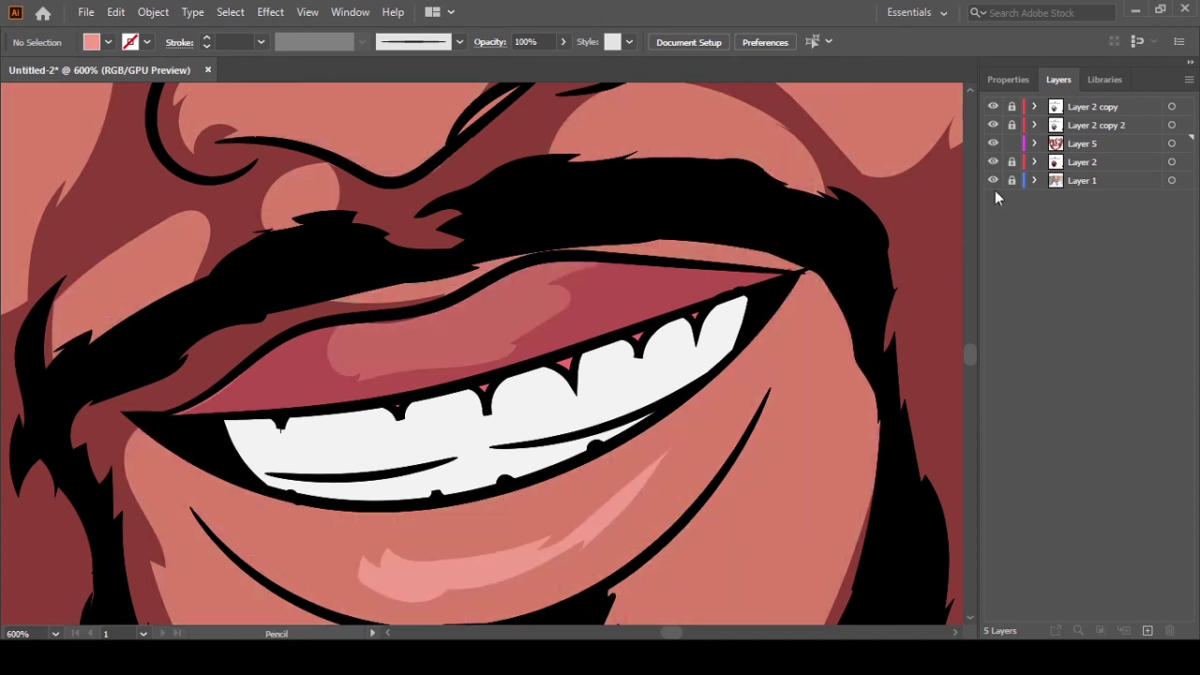
key("ctrl+0")
left_click(993, 180)
left_click(1147, 630)
scroll(518, 340, "up", 2)
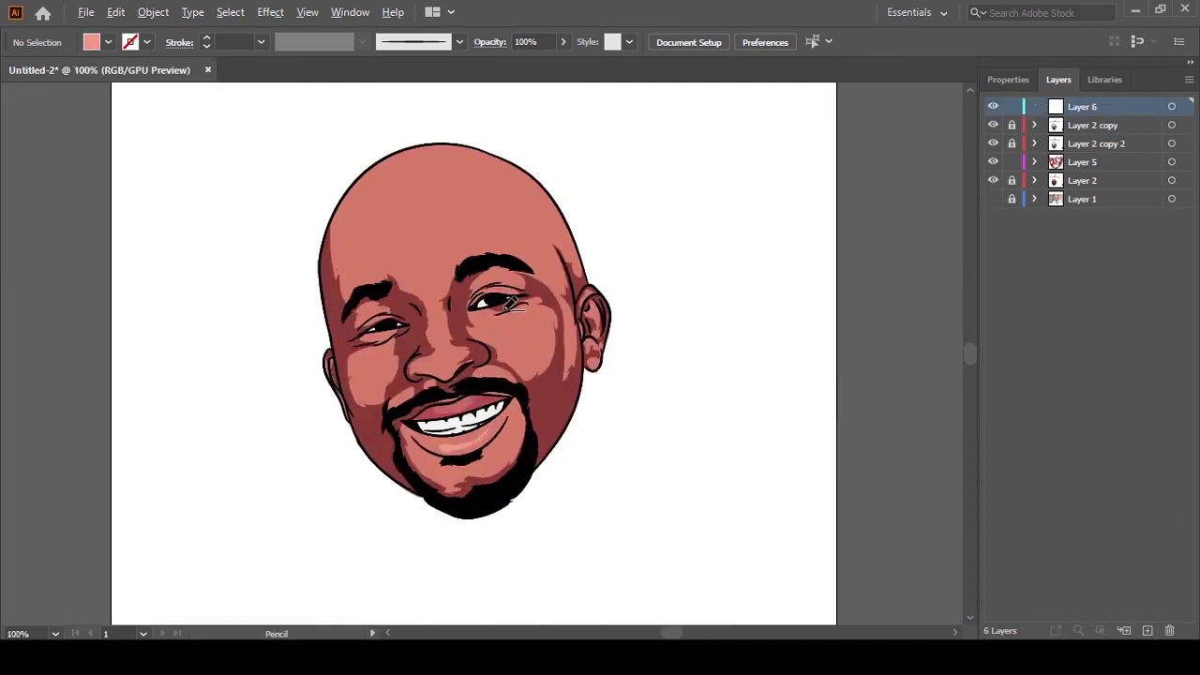
scroll(518, 340, "up", 8)
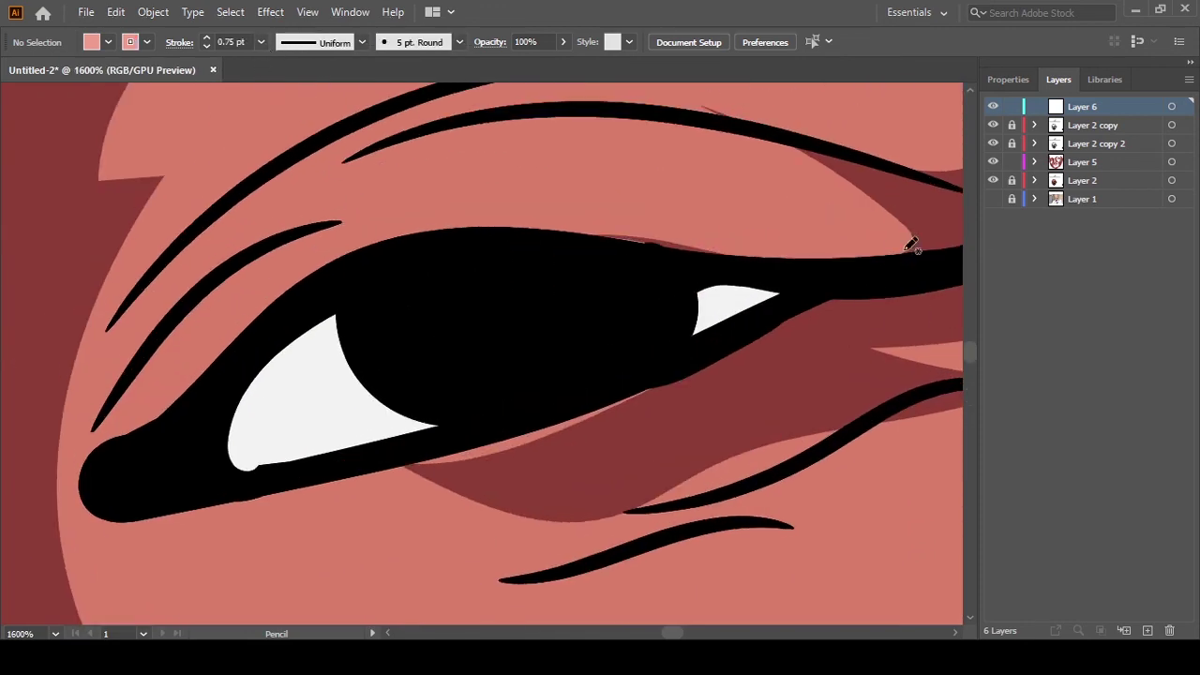
key("b")
scroll(455, 322, "down", 5)
scroll(201, 348, "up", 3)
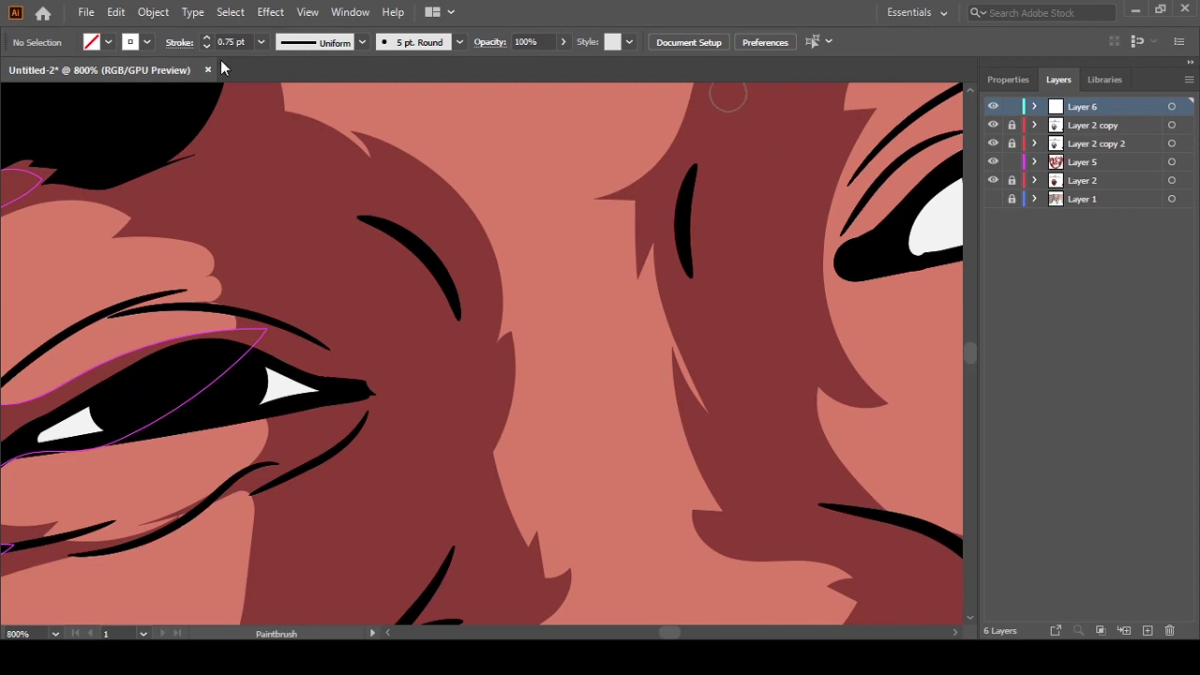
key("ctrl+0")
key("v")
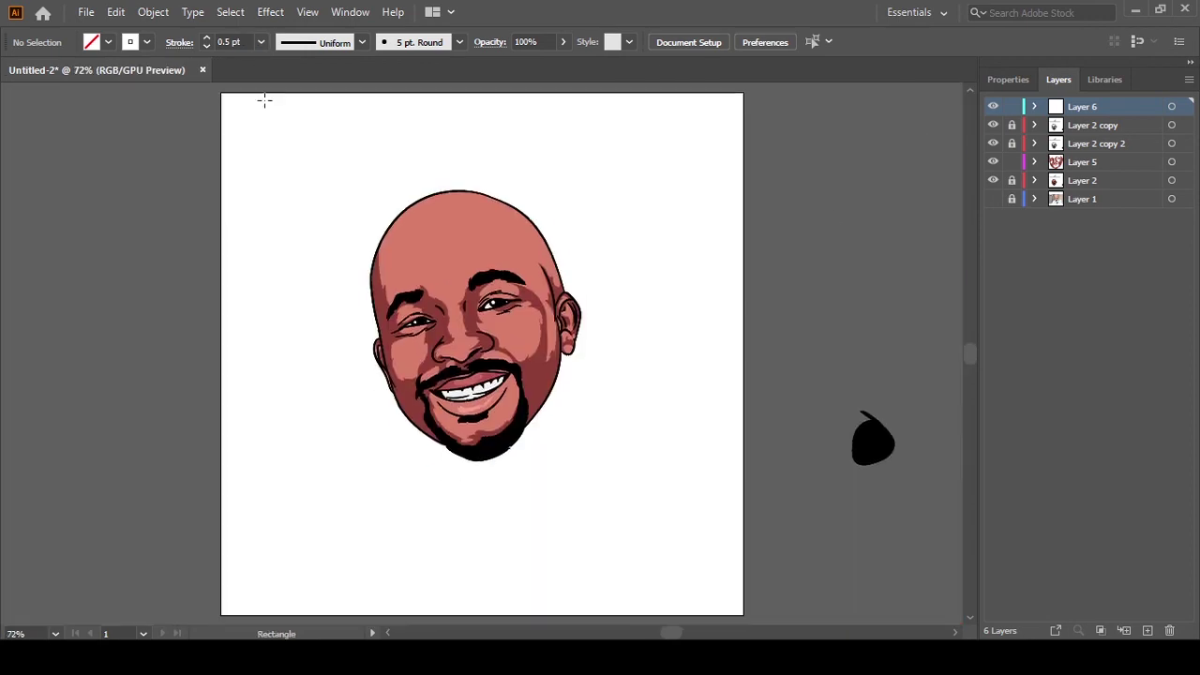